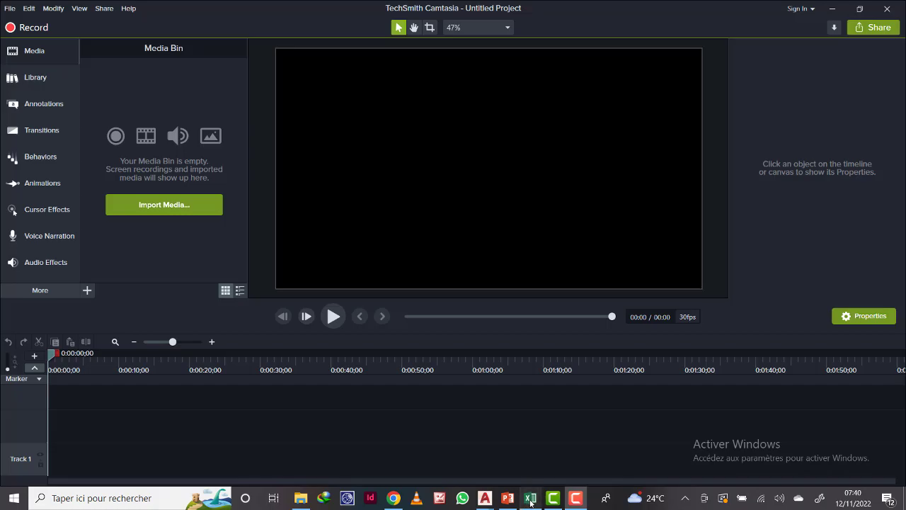
Start the Camtasia recording and bring the Classeur Egout.xlsx workbook to the front.
left_click(530, 498)
left_click(576, 499)
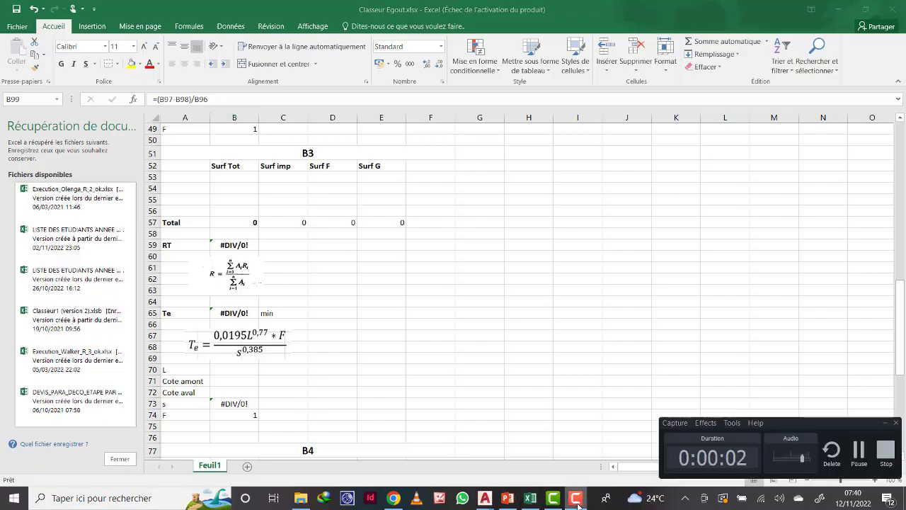
left_click(525, 504)
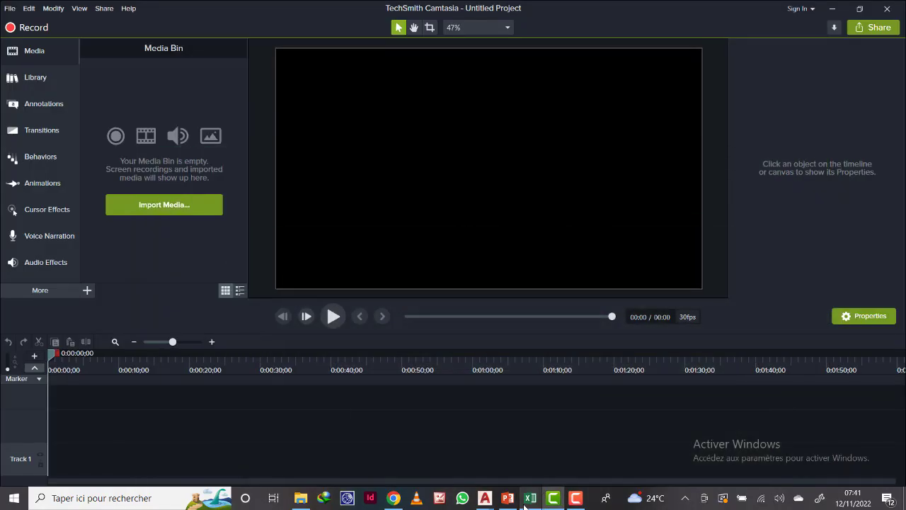
left_click(529, 498)
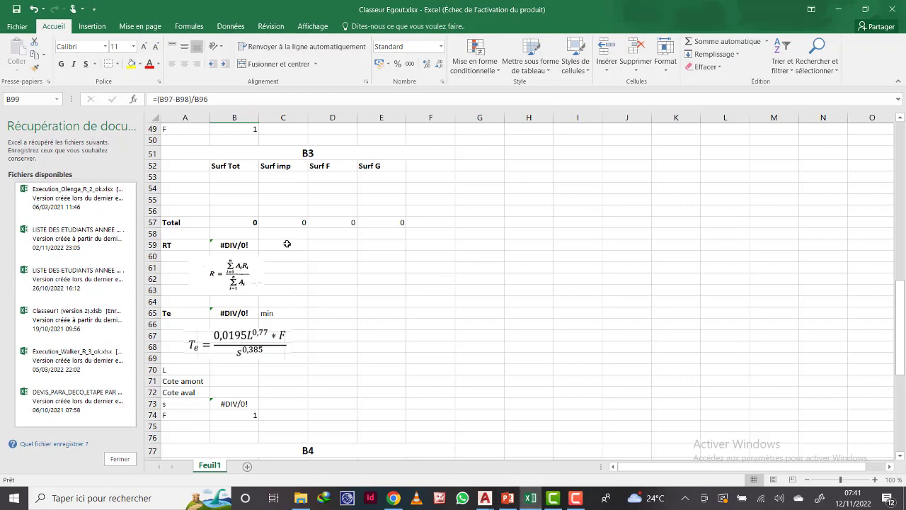
left_click(484, 497)
Bring up the Projet Egout Meteo.dwg drawing showing sub-basins B1 to B10.
left_click(514, 462)
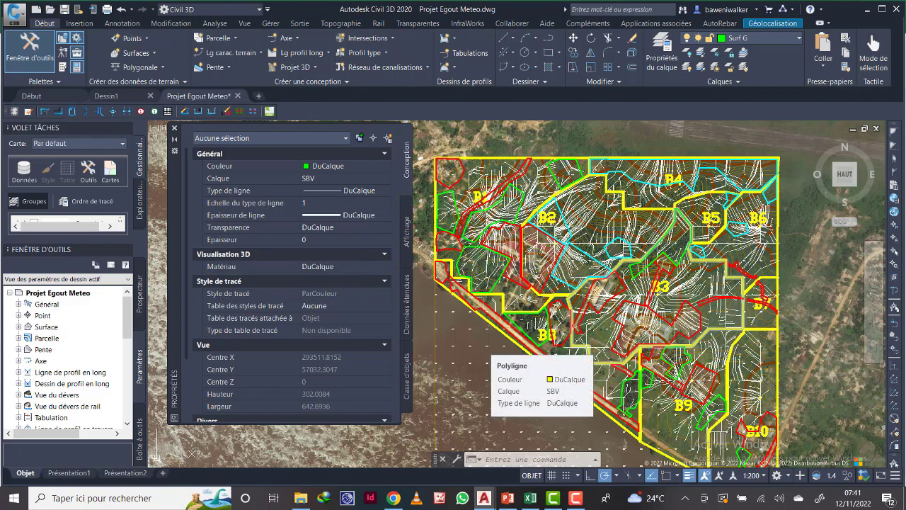
Send the B8 boundary to the back and select the B3 outline, showing area 74031.7801.
left_click(554, 352)
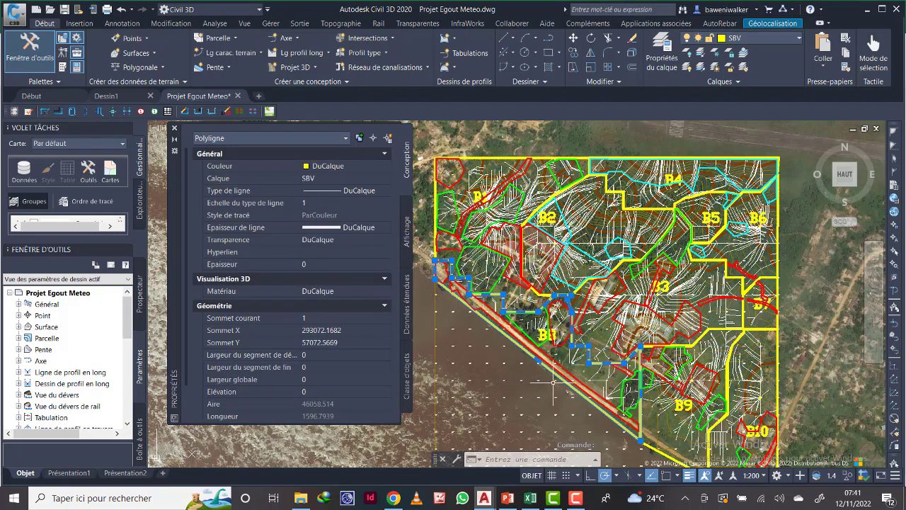
scroll(560, 350, "up", 1)
scroll(560, 350, "up", 1)
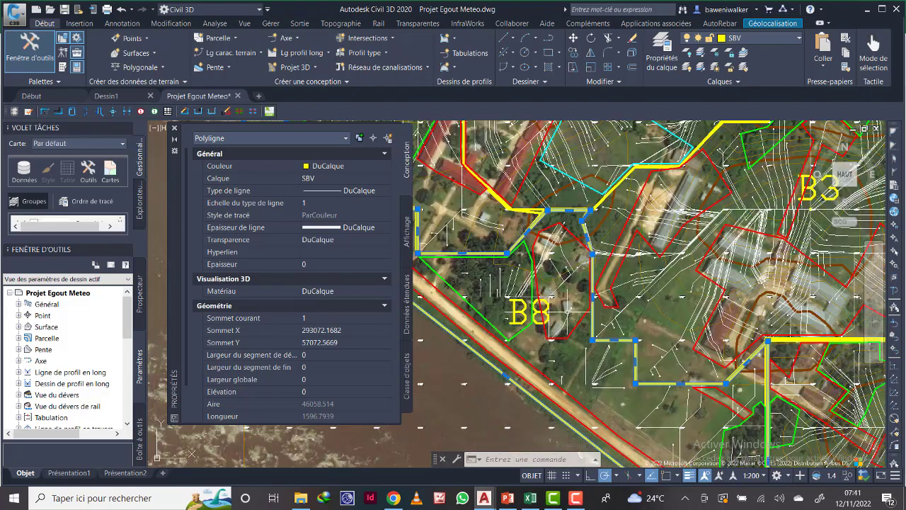
scroll(559, 349, "down", 3)
scroll(524, 340, "up", 1)
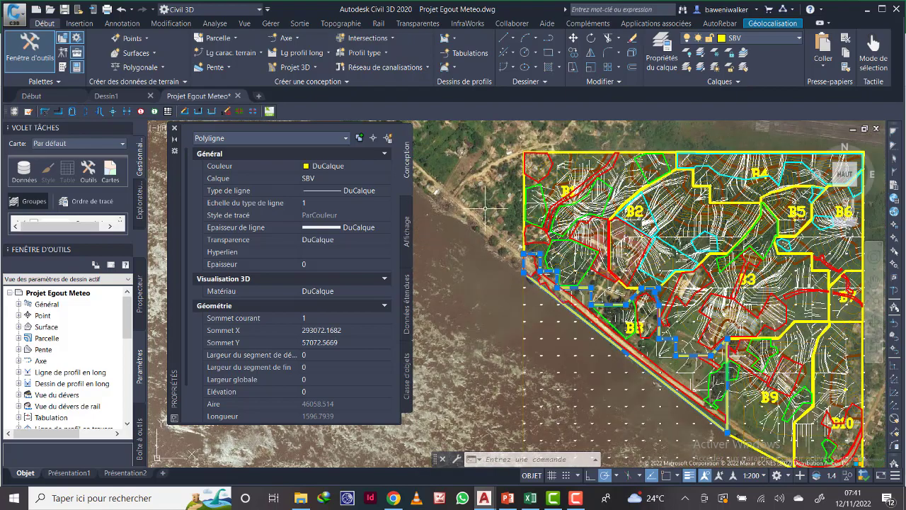
right_click(487, 208)
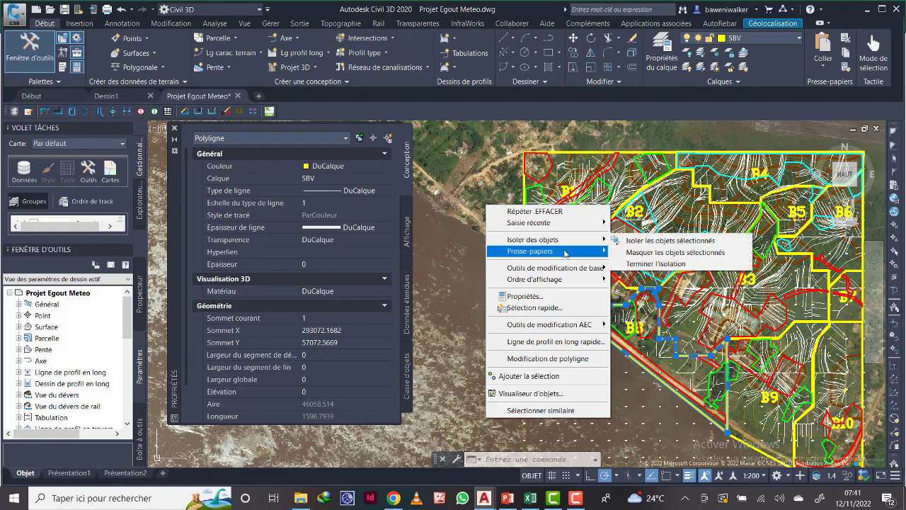
mouse_move(536, 279)
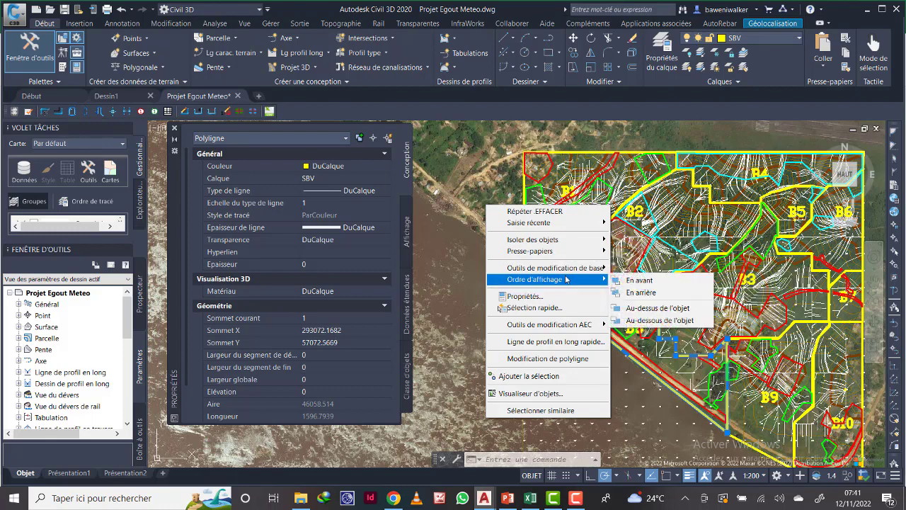
left_click(639, 292)
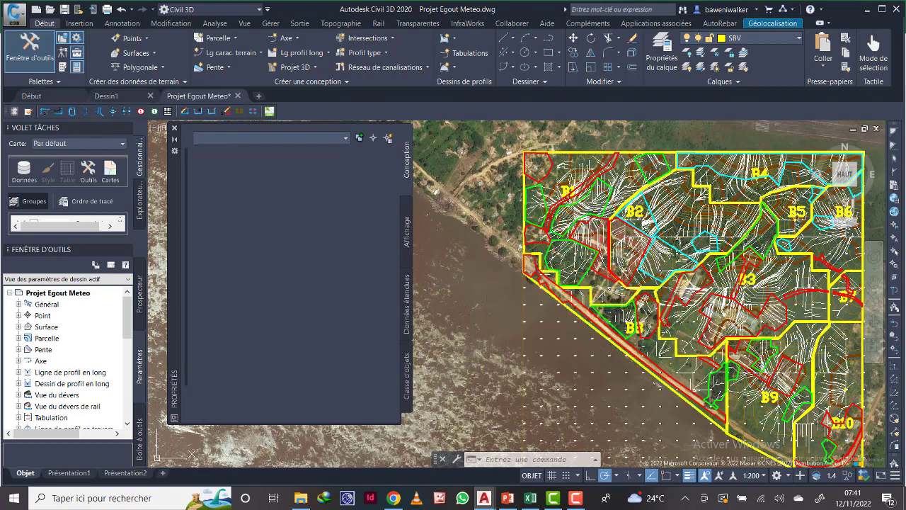
left_click(662, 315)
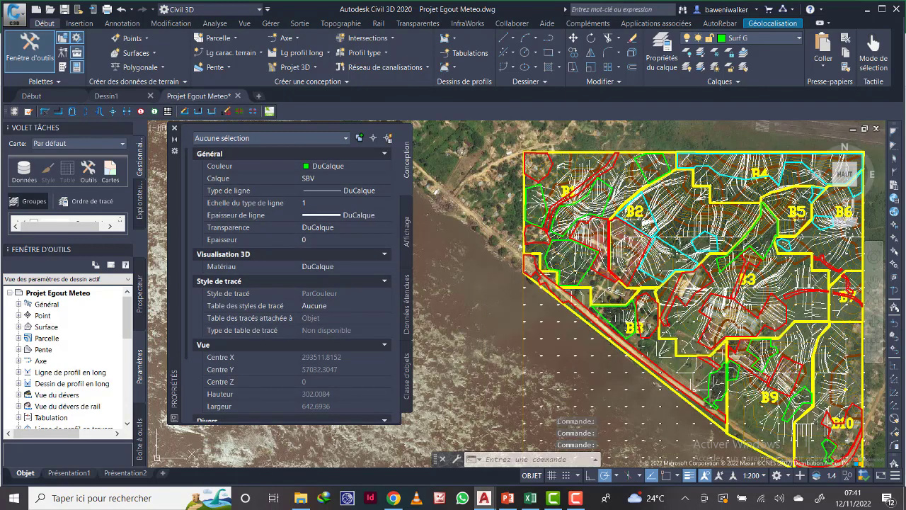
middle_click_drag(743, 301, 633, 288)
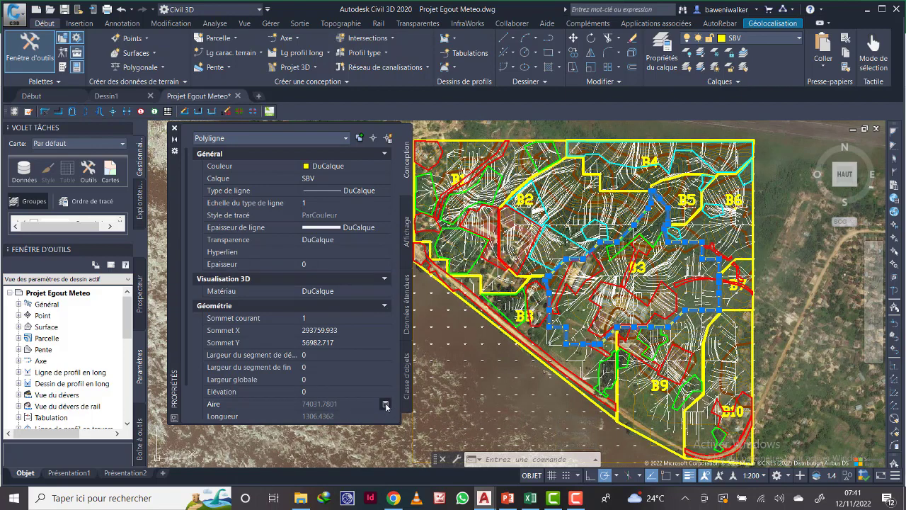
Copy B3's area 74031.7801 from QuickCalc and return to Classeur Egout.xlsx.
left_click(385, 404)
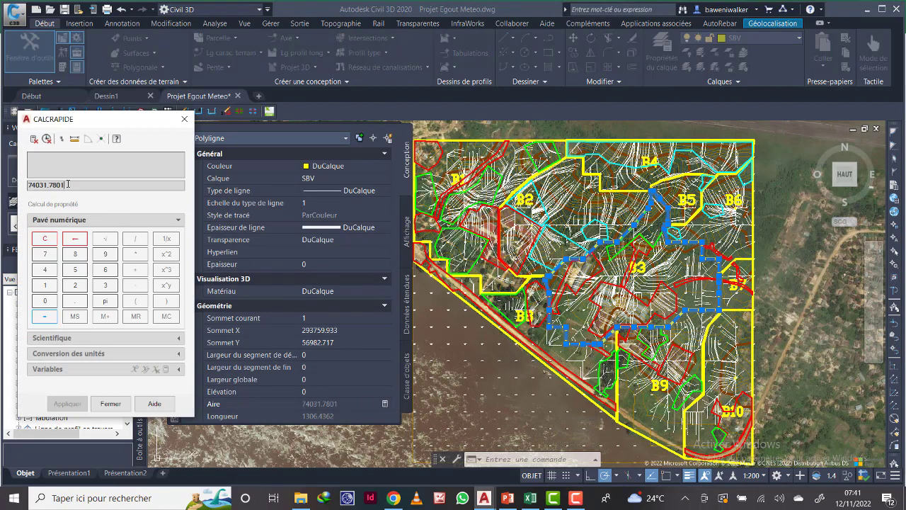
left_click_drag(67, 184, 34, 184)
right_click(41, 183)
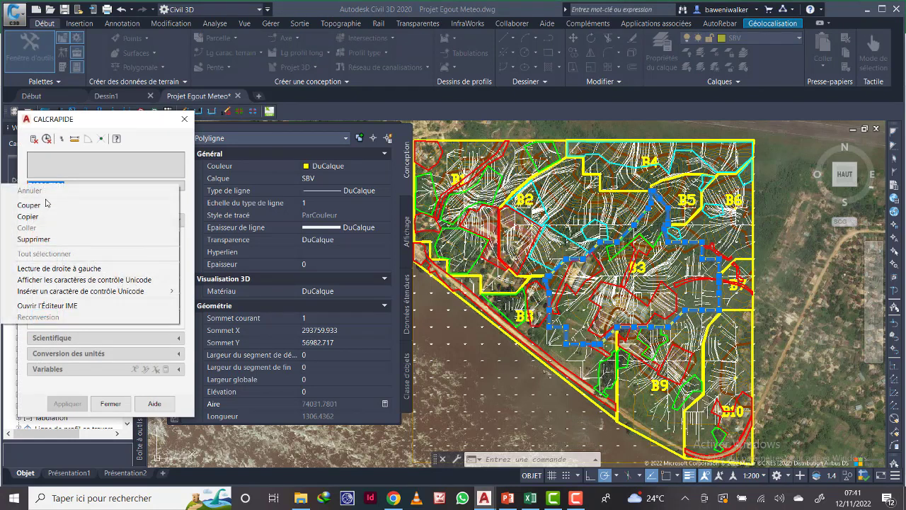
left_click(41, 216)
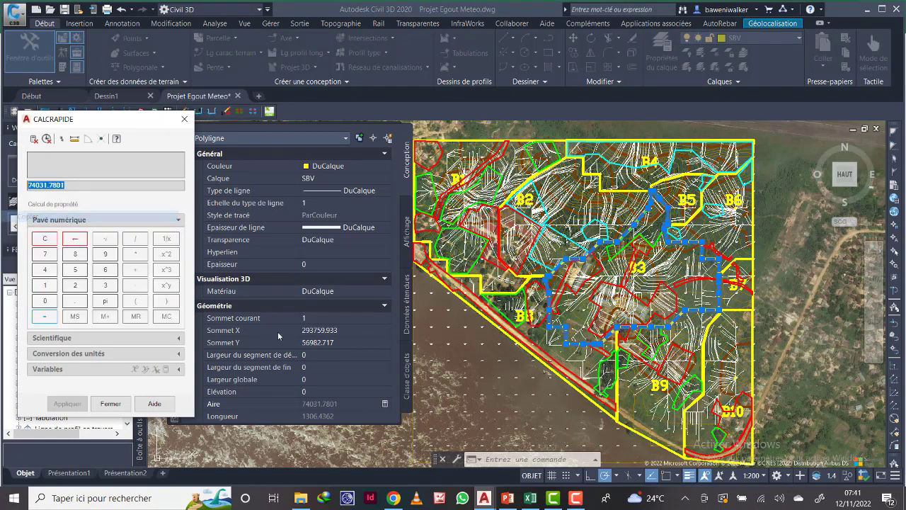
left_click(530, 498)
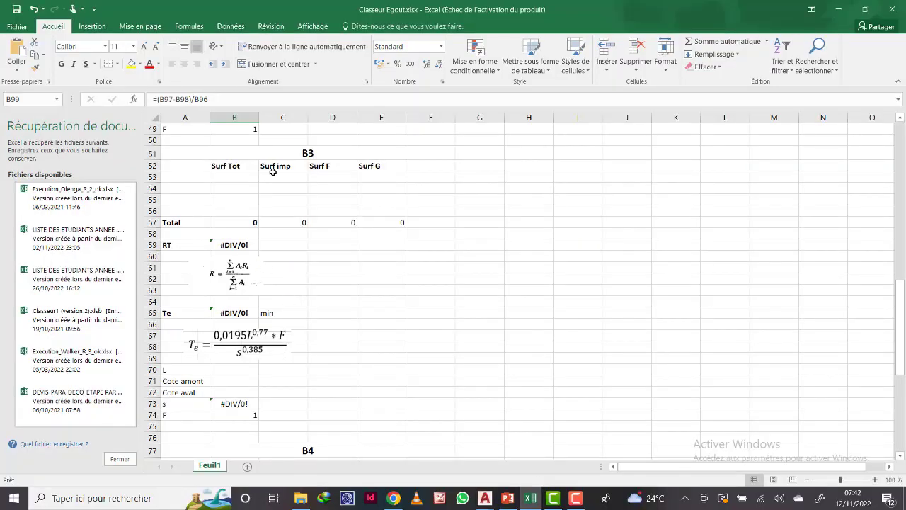
Paste 74031,7801 into B53 under Surf Tot, using a decimal comma.
left_click(231, 177)
right_click(231, 177)
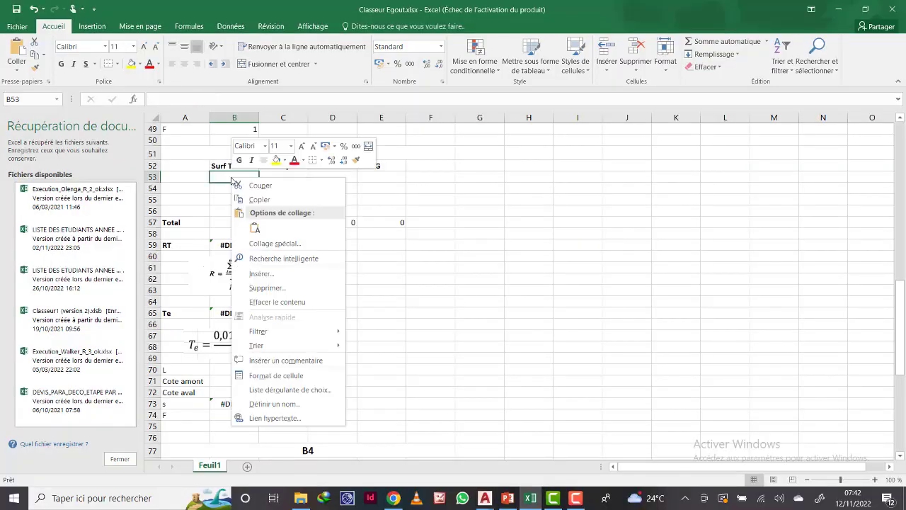
left_click(255, 227)
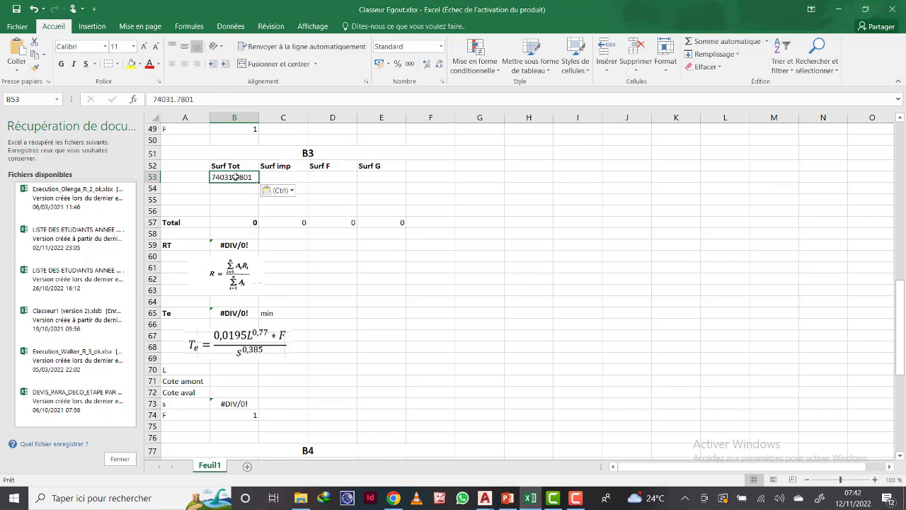
double_click(236, 177)
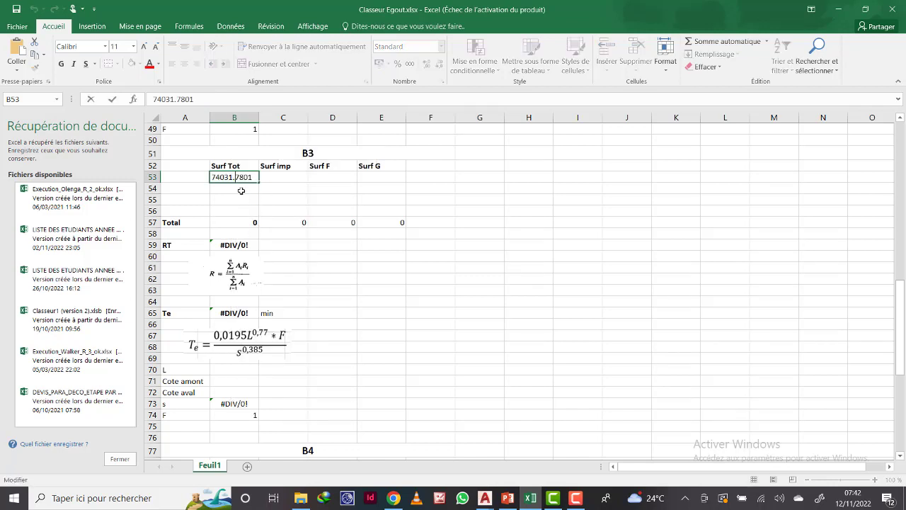
type(",")
key("Return")
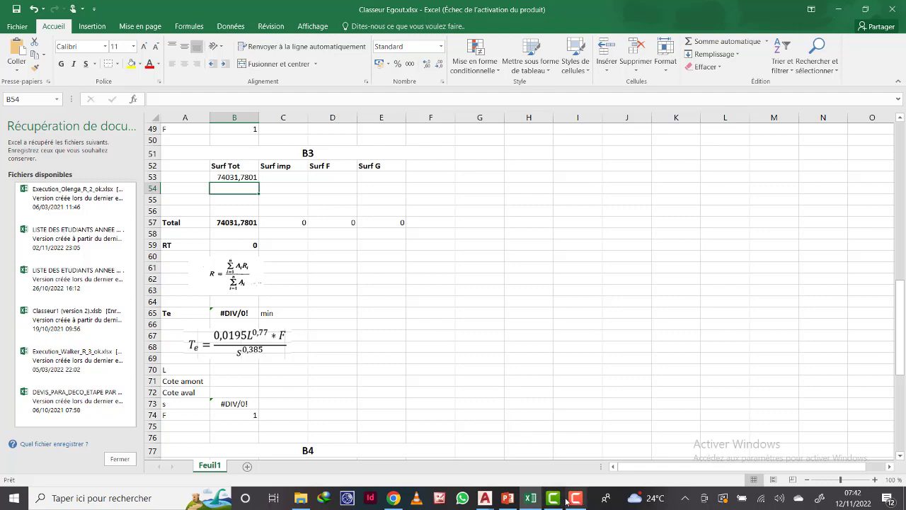
left_click(533, 504)
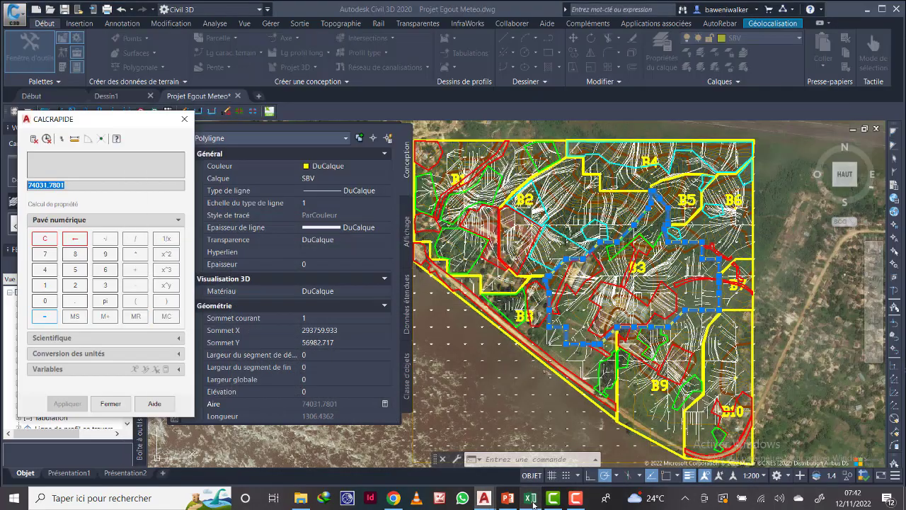
Select the first Suf Imp polygon inside B3 and copy its 13929.3863 area.
type("0")
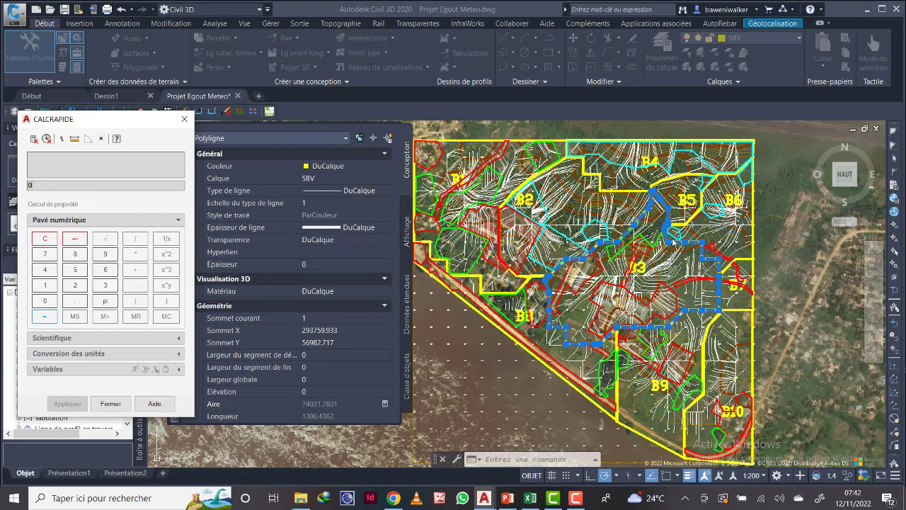
left_click(111, 404)
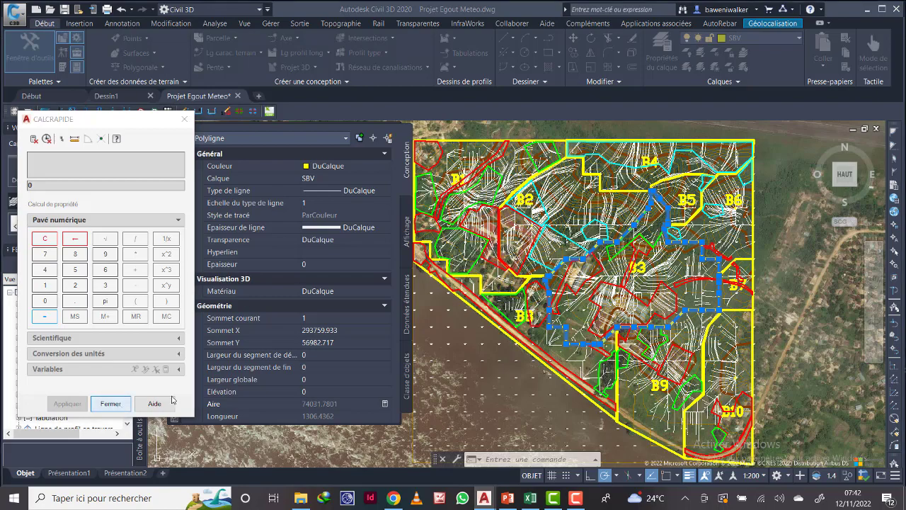
key("Escape")
scroll(661, 283, "up", 2)
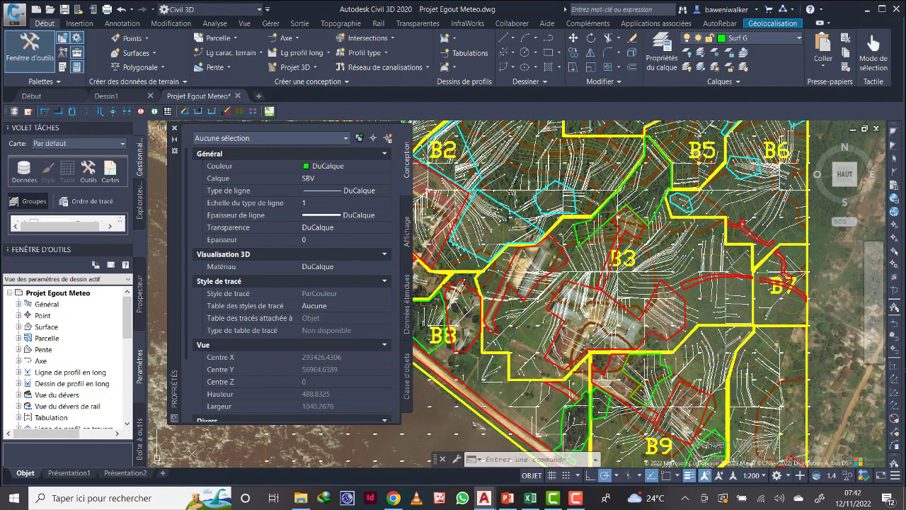
left_click(541, 333)
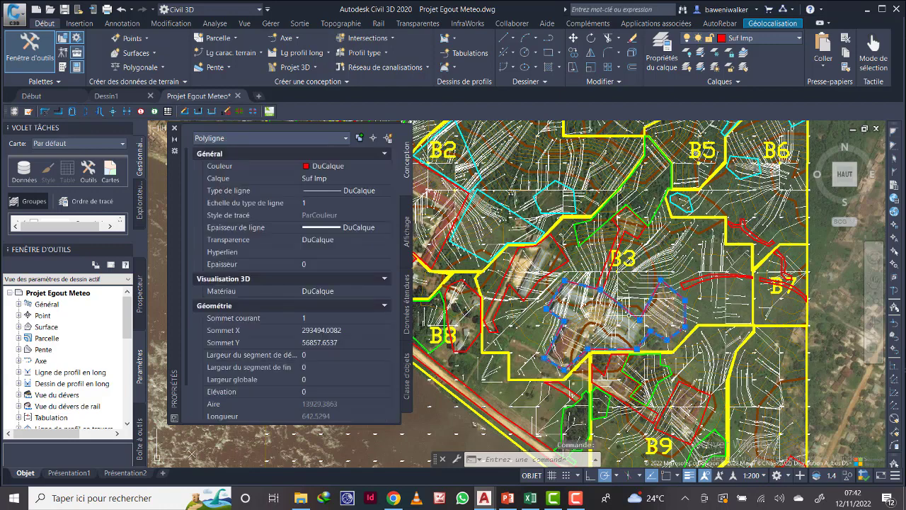
mouse_move(339, 404)
left_click(385, 403)
left_click_drag(117, 189, 26, 188)
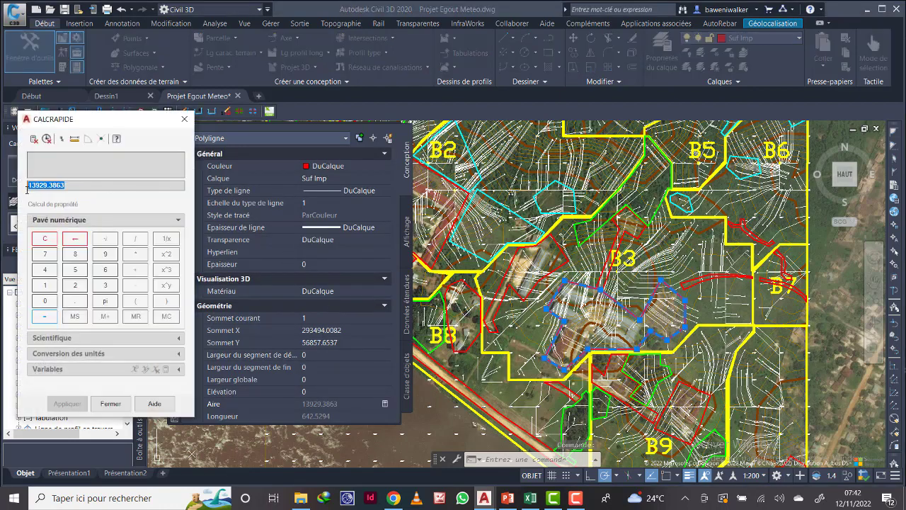
right_click(37, 183)
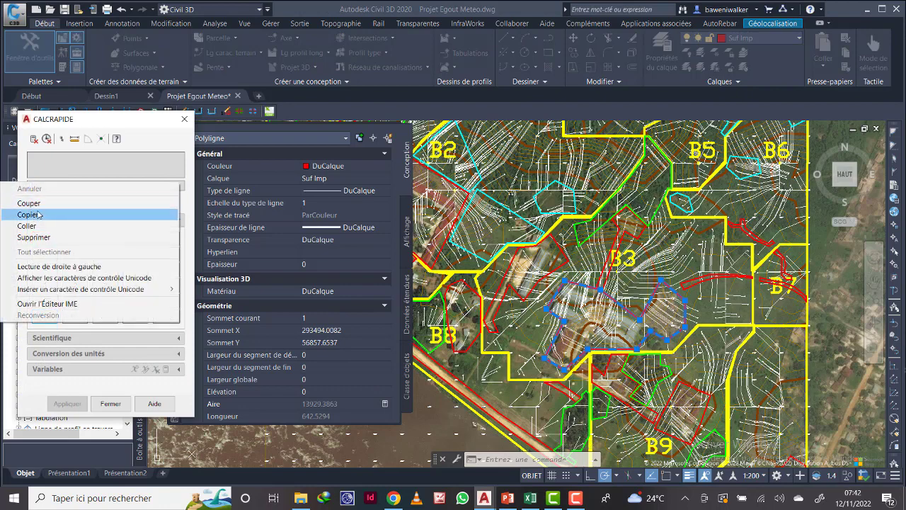
left_click(41, 215)
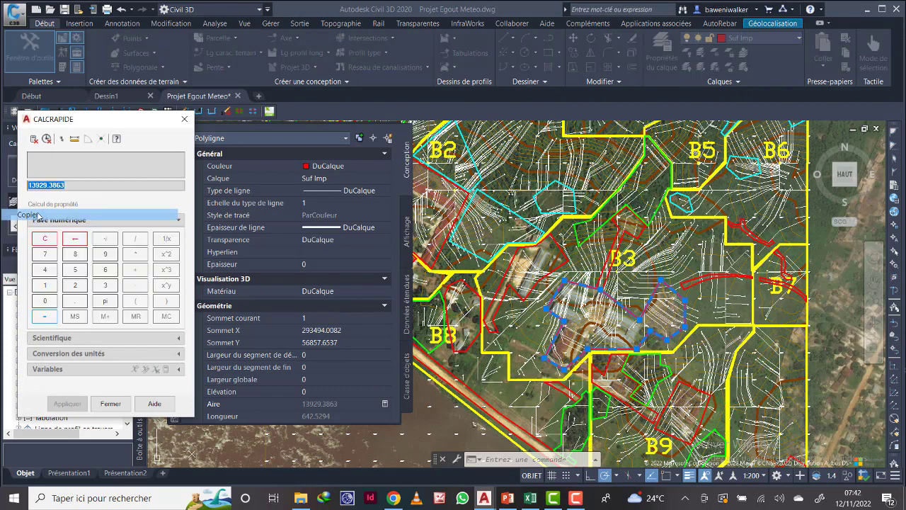
left_click(530, 498)
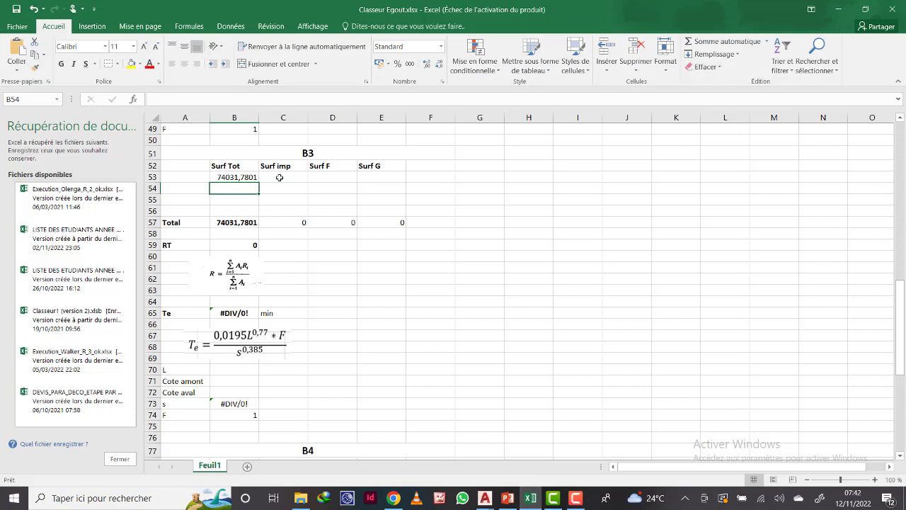
Enter B3's impervious area 13929,3863 in C53 with a decimal comma.
right_click(280, 178)
left_click(303, 228)
double_click(283, 177)
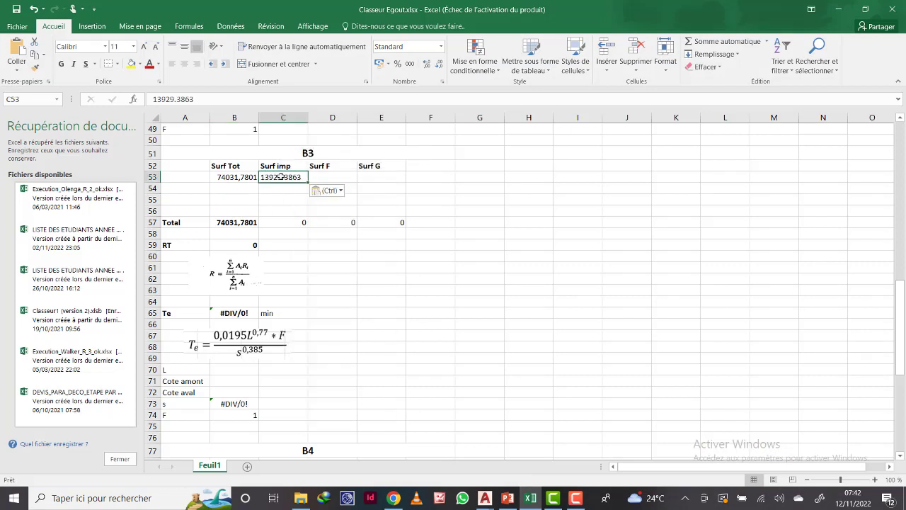
key("BackSpace")
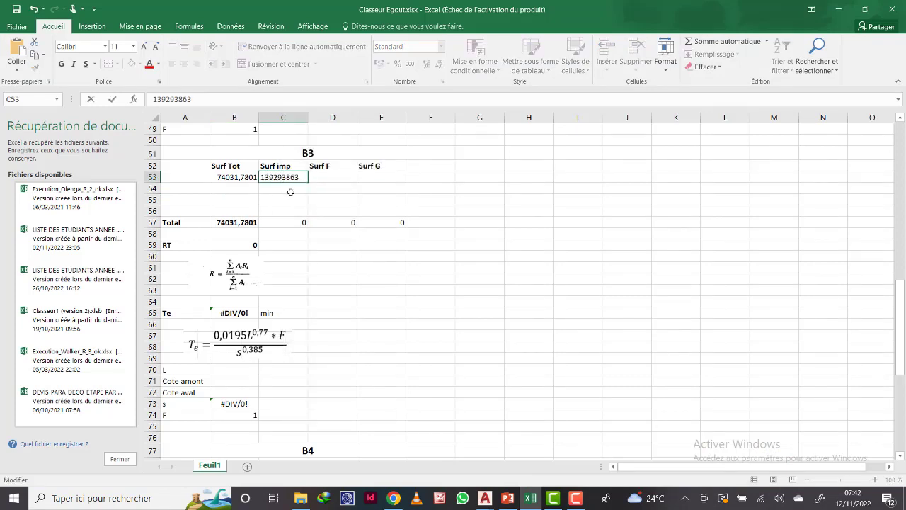
type(",")
key("Return")
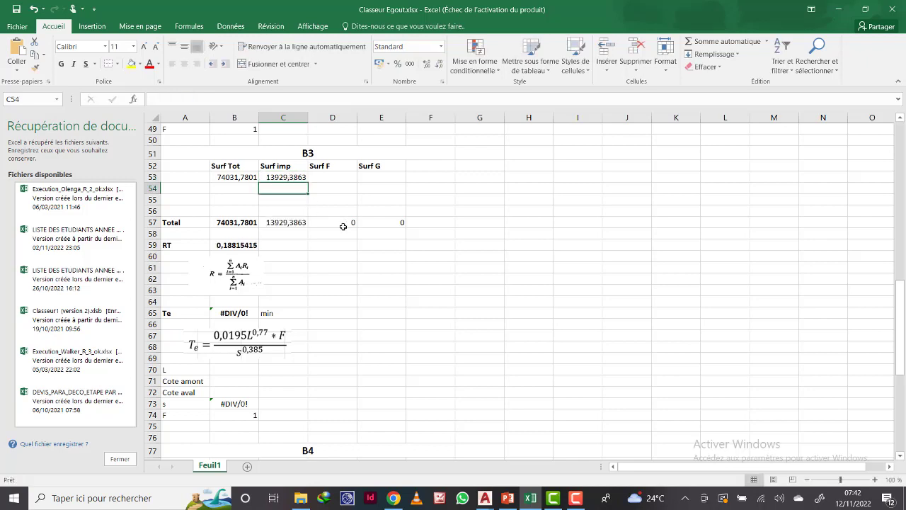
left_click(574, 502)
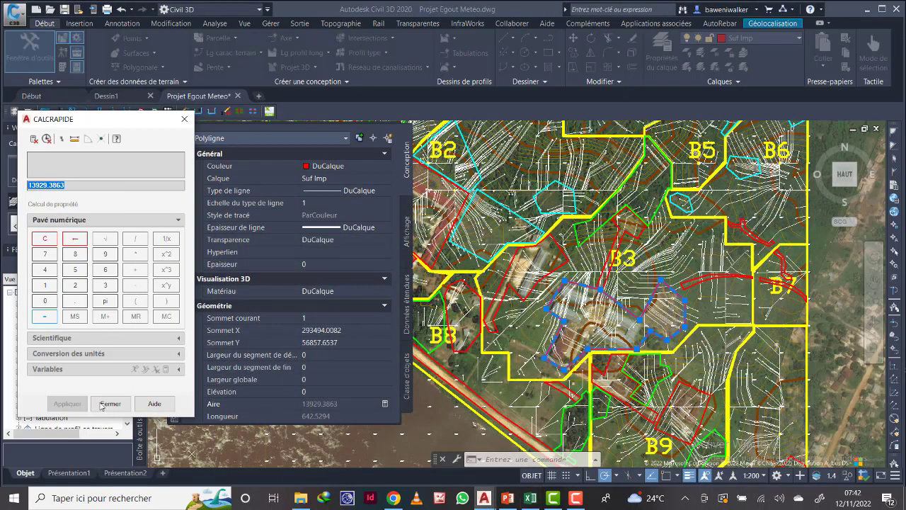
Select the next Suf Imp polygon in B3 and copy its 5044.1446 area.
left_click(107, 403)
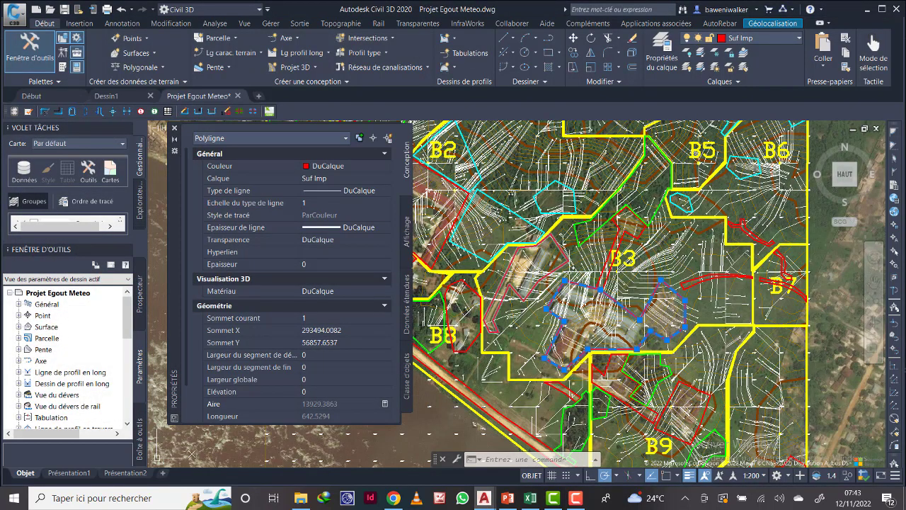
key("Escape")
left_click(507, 283)
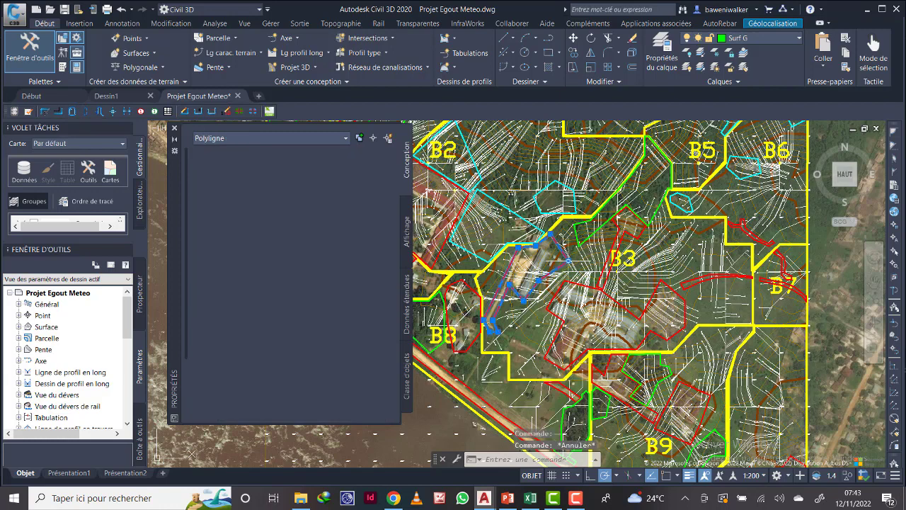
left_click(377, 403)
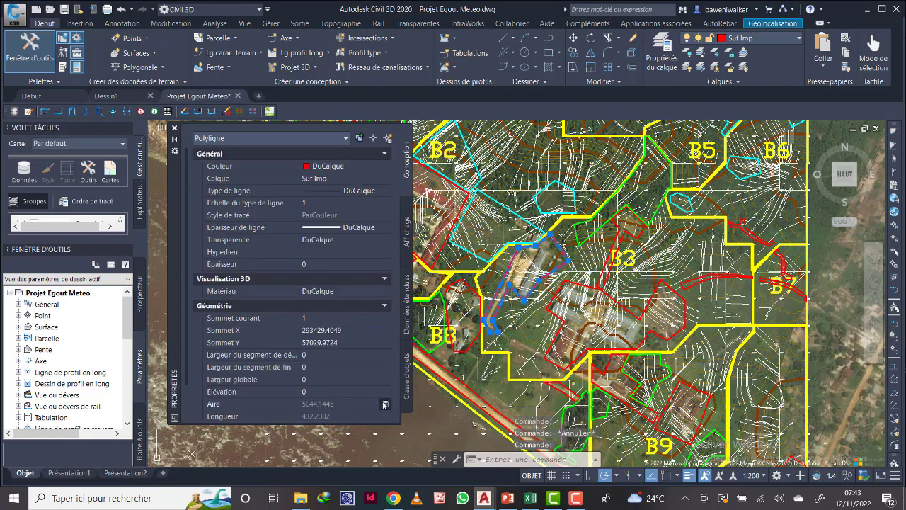
left_click(384, 404)
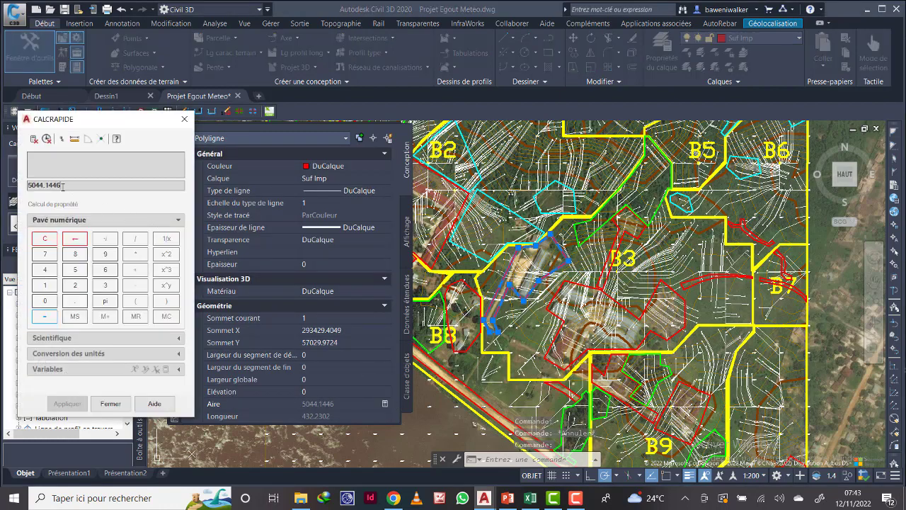
left_click_drag(62, 187, 40, 186)
right_click(41, 186)
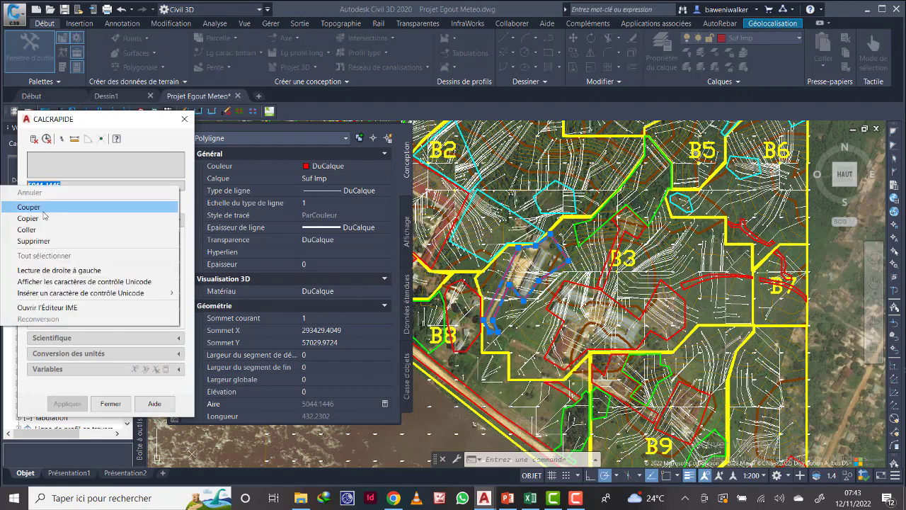
left_click(46, 218)
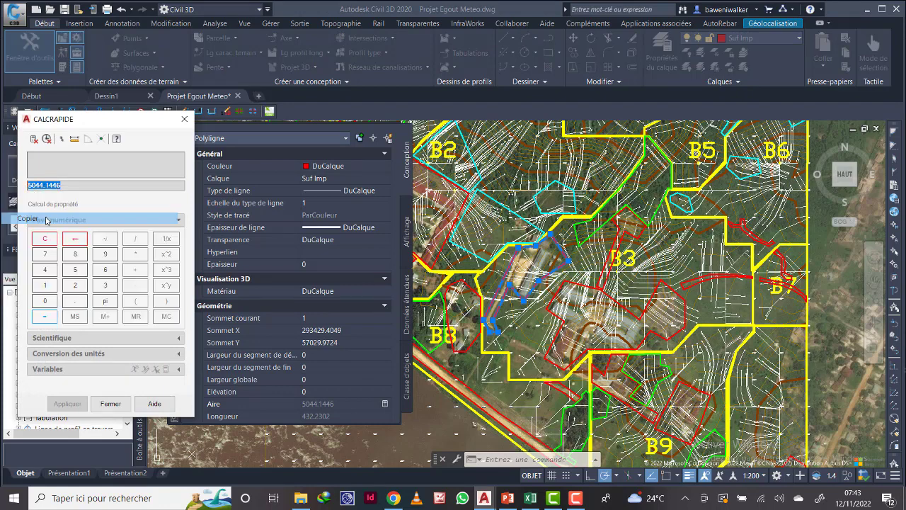
left_click(530, 498)
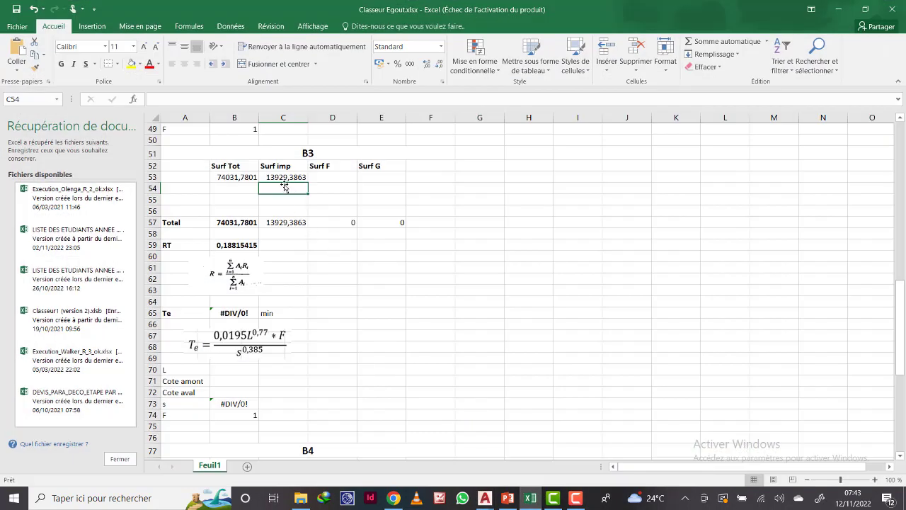
Paste 5044,1446 into C54, bringing the Surf imp total to 18973,5309.
right_click(281, 188)
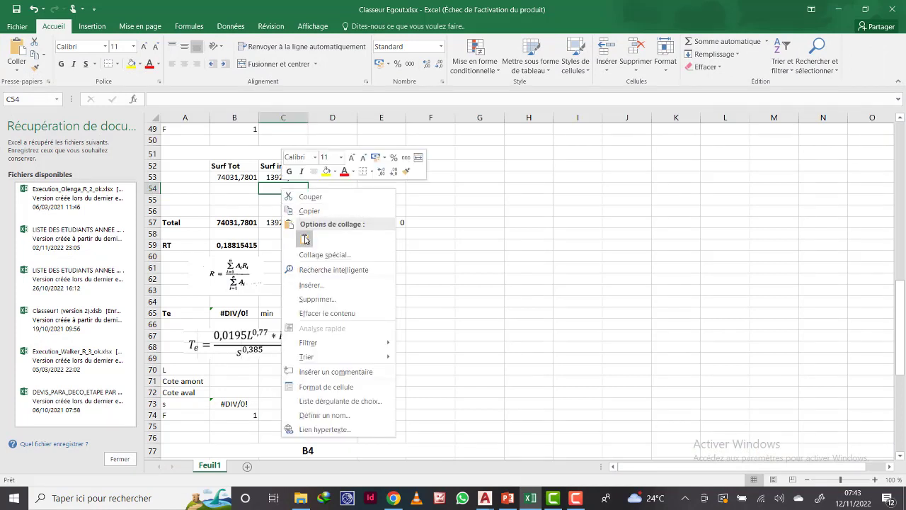
left_click(305, 240)
double_click(281, 188)
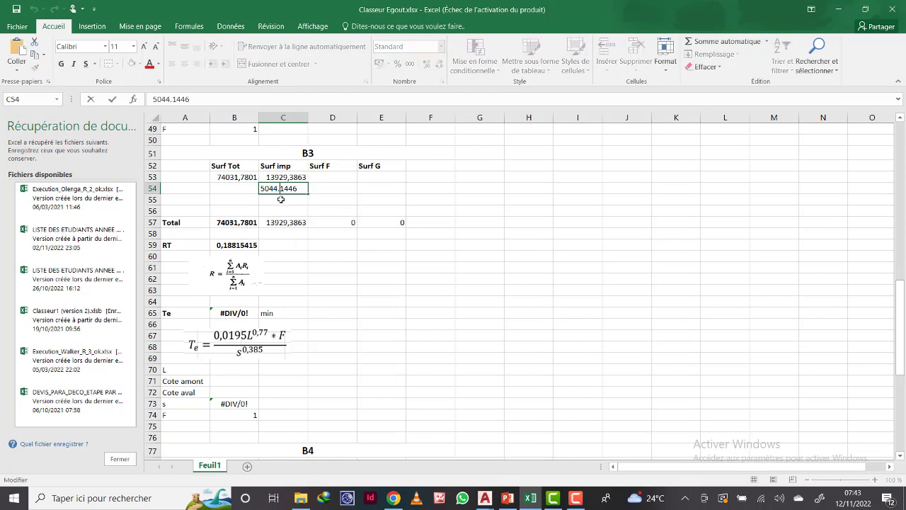
key("BackSpace")
type(",")
key("Return")
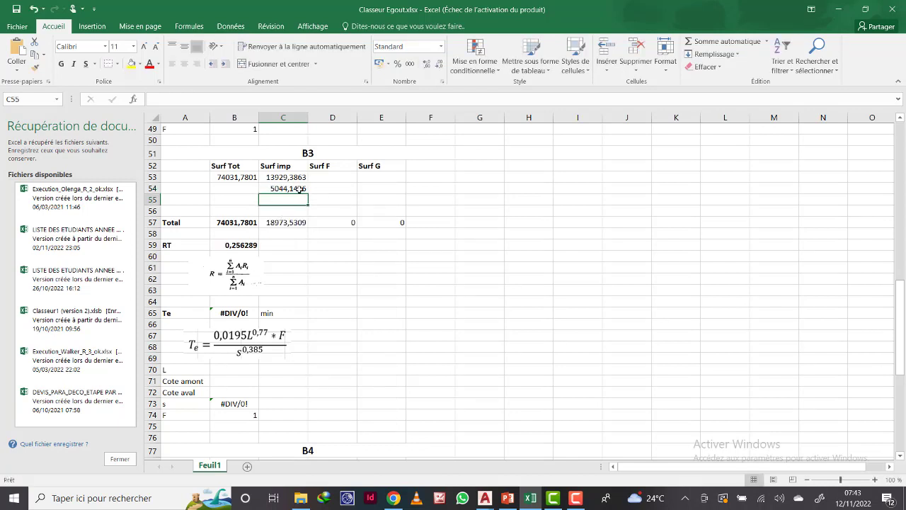
left_click(531, 497)
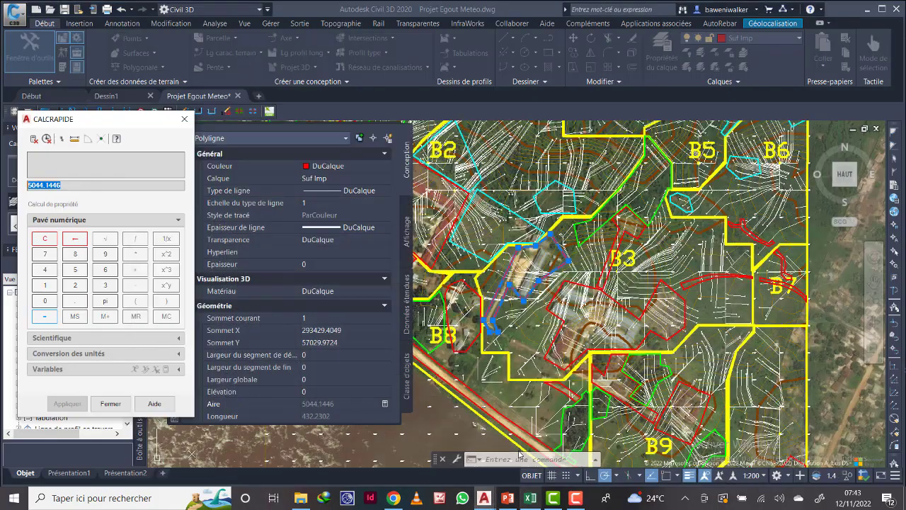
Select the small Suf Imp polygon near the B3 label and copy its 1877.1097 area.
left_click(184, 118)
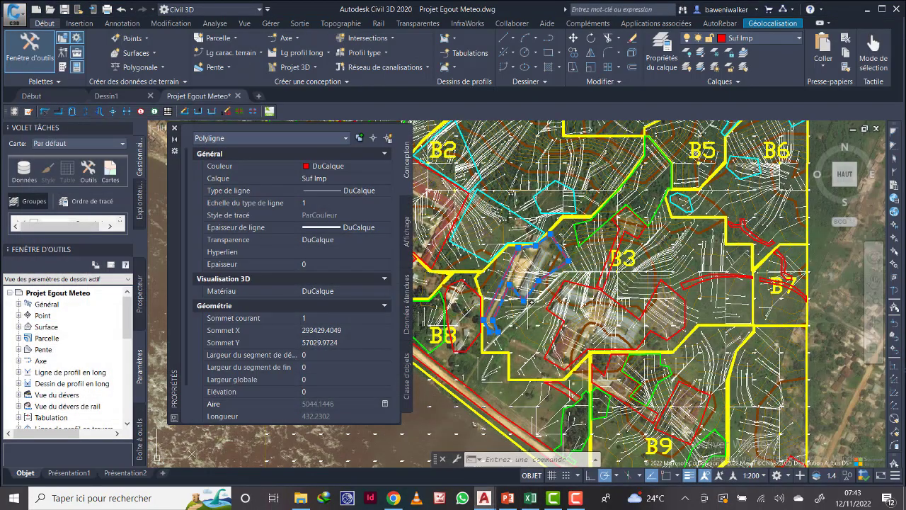
key("Escape")
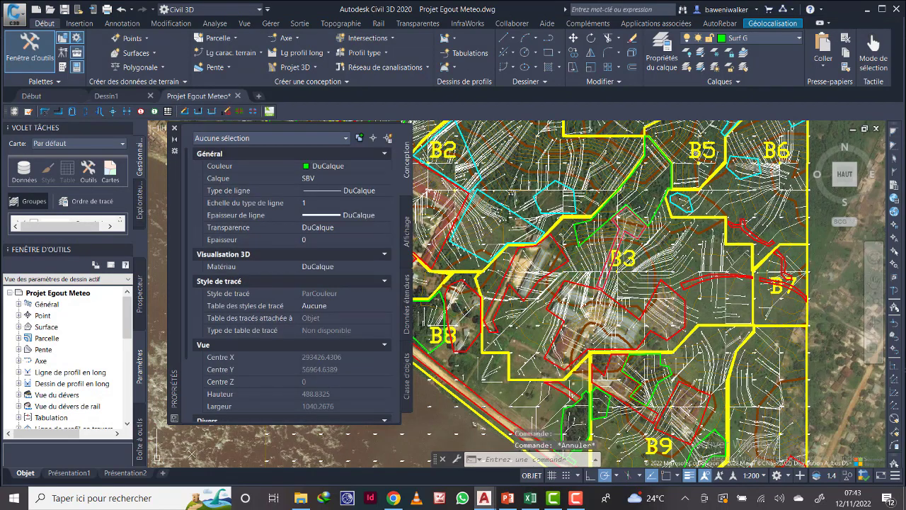
left_click(623, 216)
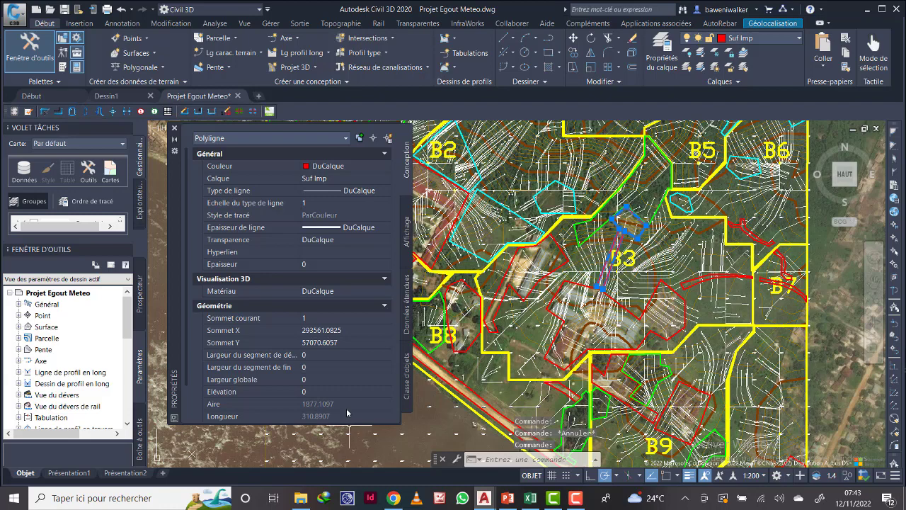
left_click(384, 403)
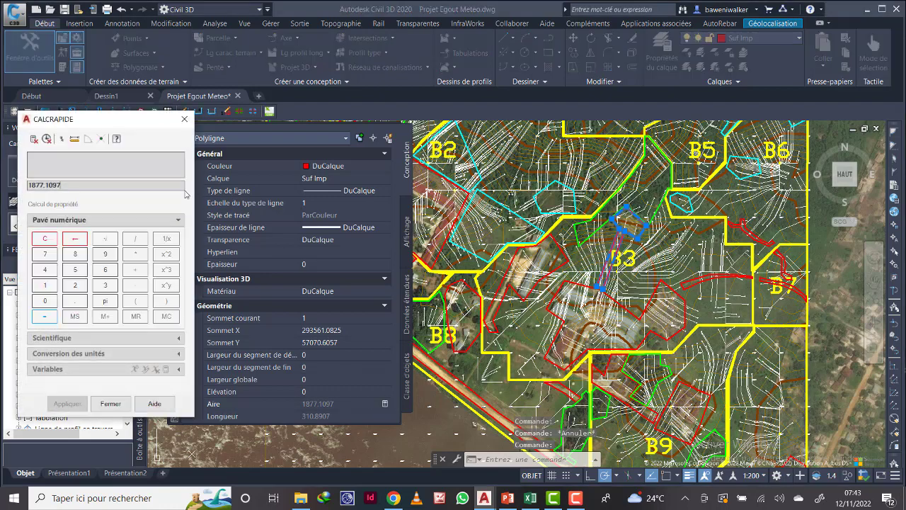
right_click(33, 185)
left_click(42, 218)
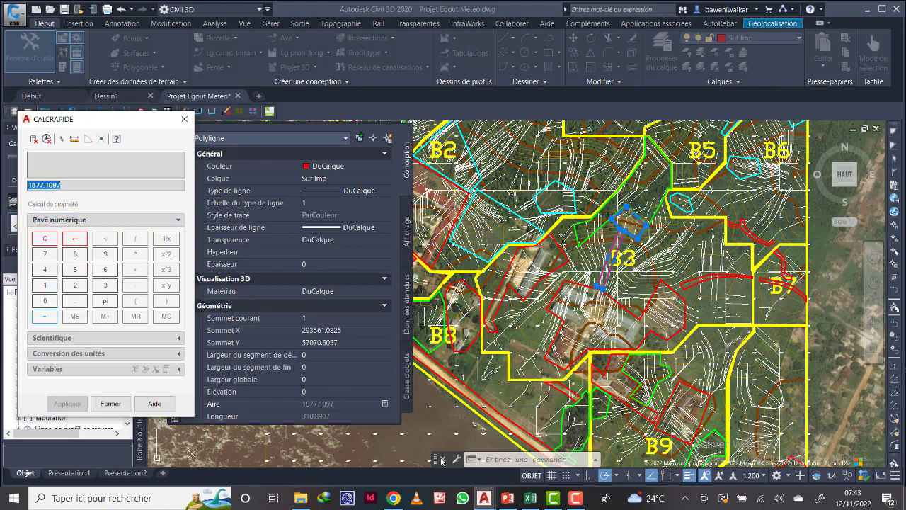
left_click(530, 498)
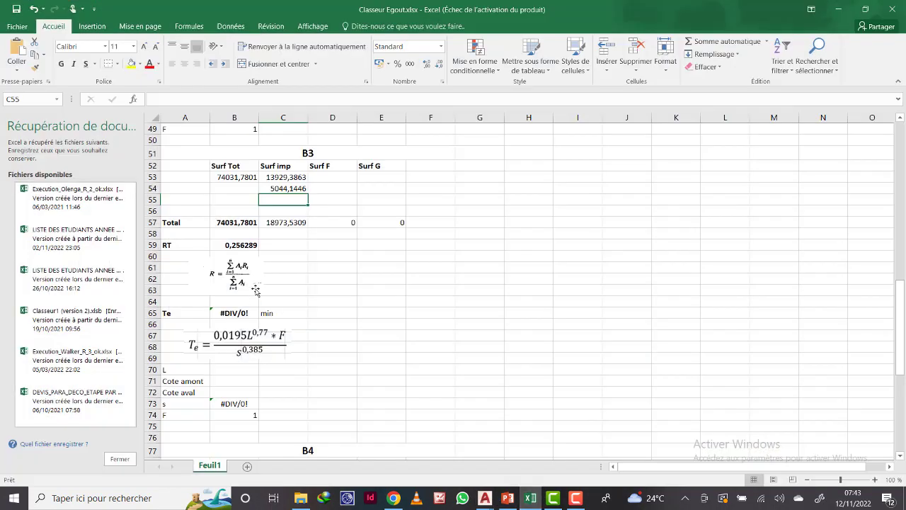
Paste 1877,1097 into C55 with a comma decimal, raising the Surf imp total to 20850,6406.
right_click(290, 202)
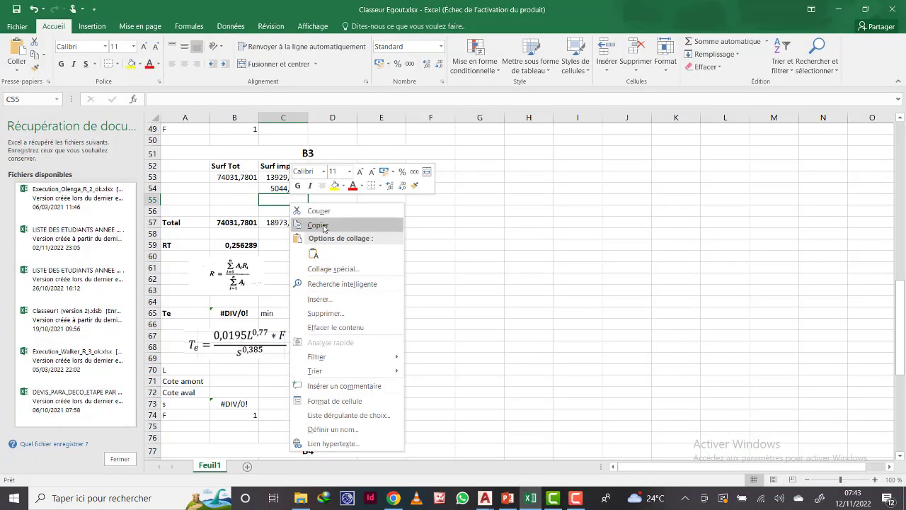
left_click(314, 253)
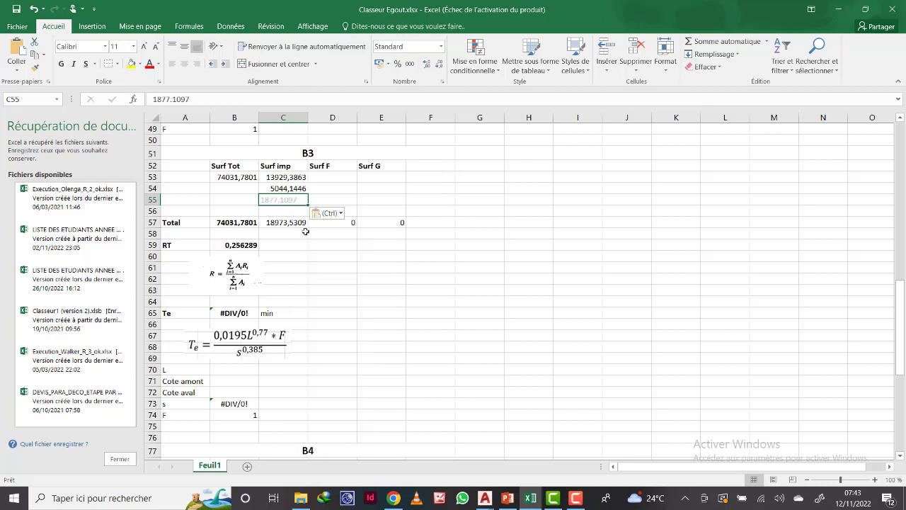
double_click(281, 201)
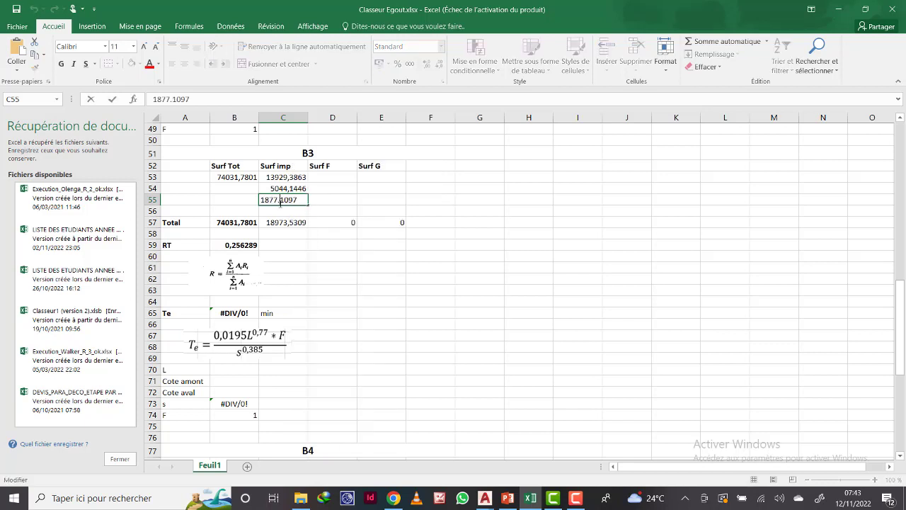
type(",")
key("Return")
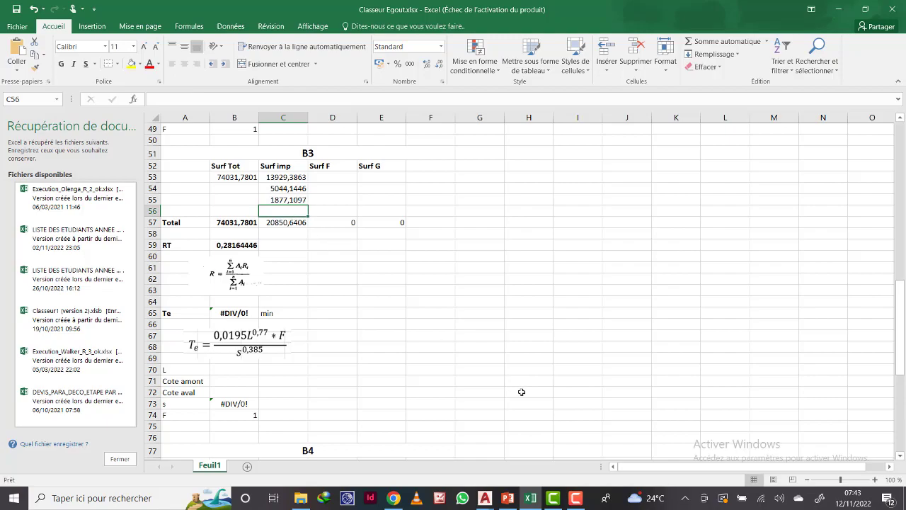
left_click(532, 498)
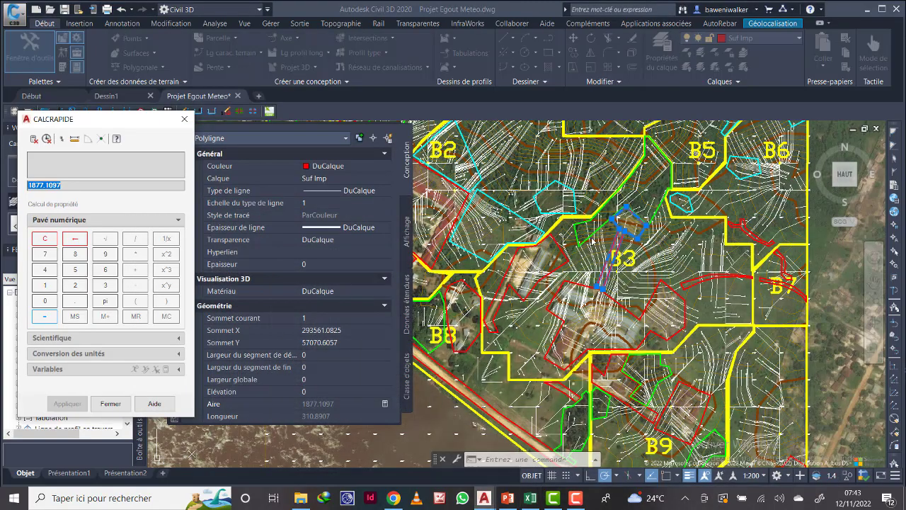
Close the calculator, clear the selection, and select the next impervious polyline east of B3.
left_click(184, 119)
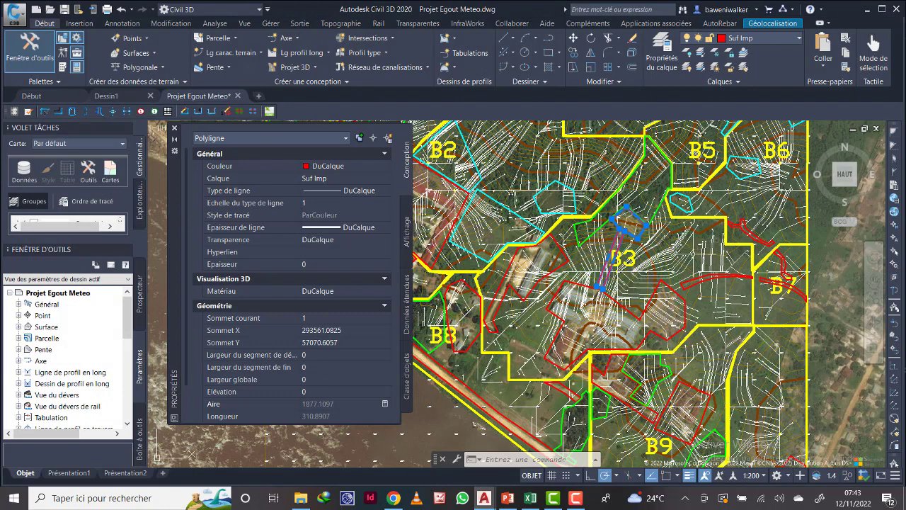
key("Escape")
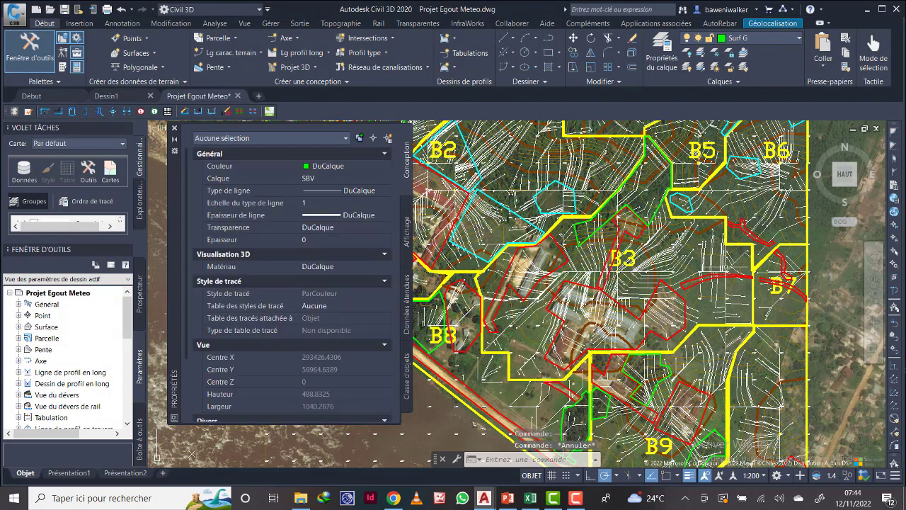
scroll(724, 278, "up", 4)
left_click(678, 298)
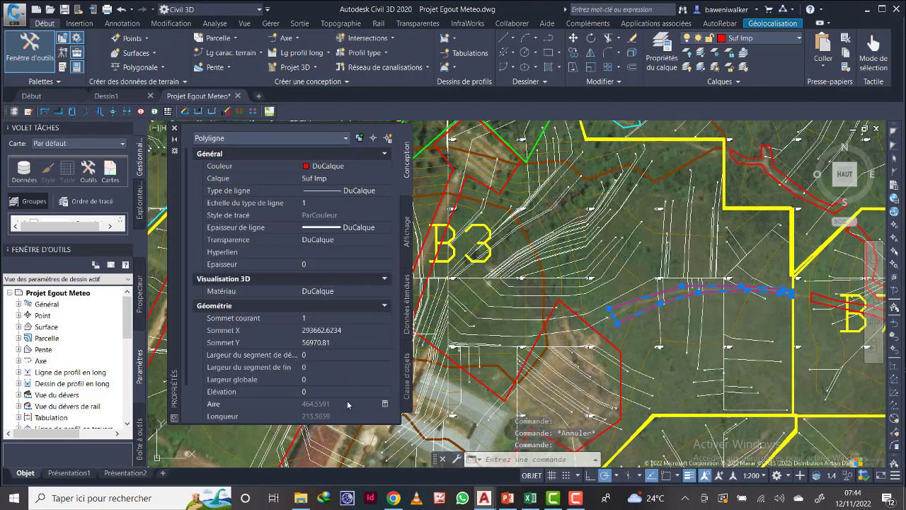
Copy the polyline's 464.5591 area from QuickCalc and bring up paste options at C56 in Excel.
left_click(384, 402)
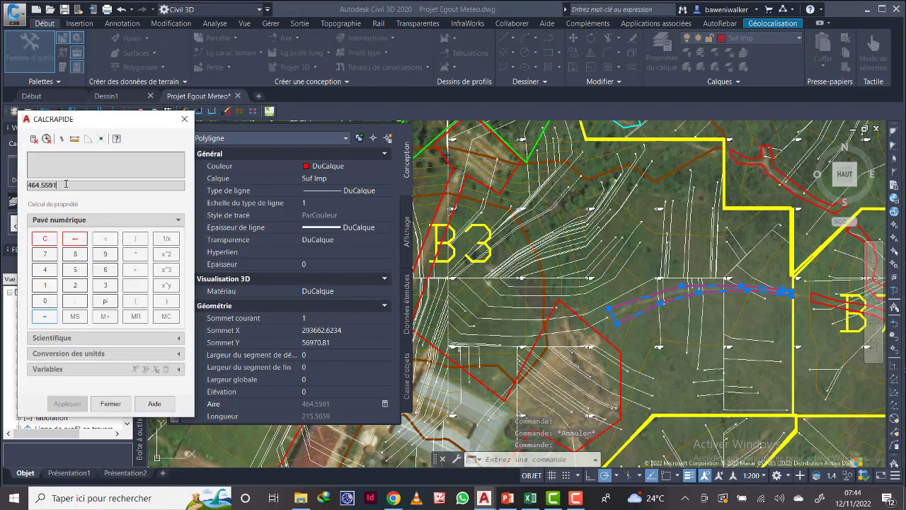
left_click_drag(64, 185, 27, 185)
right_click(32, 185)
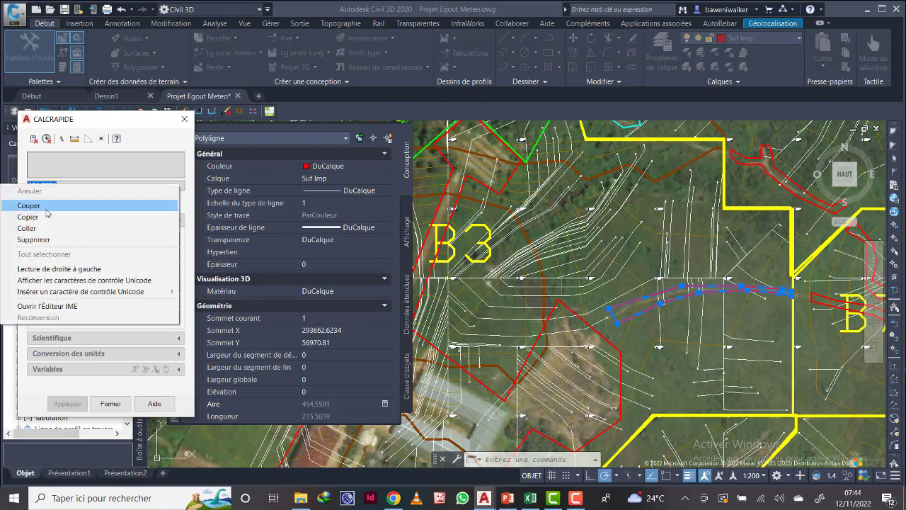
left_click(42, 216)
left_click(531, 498)
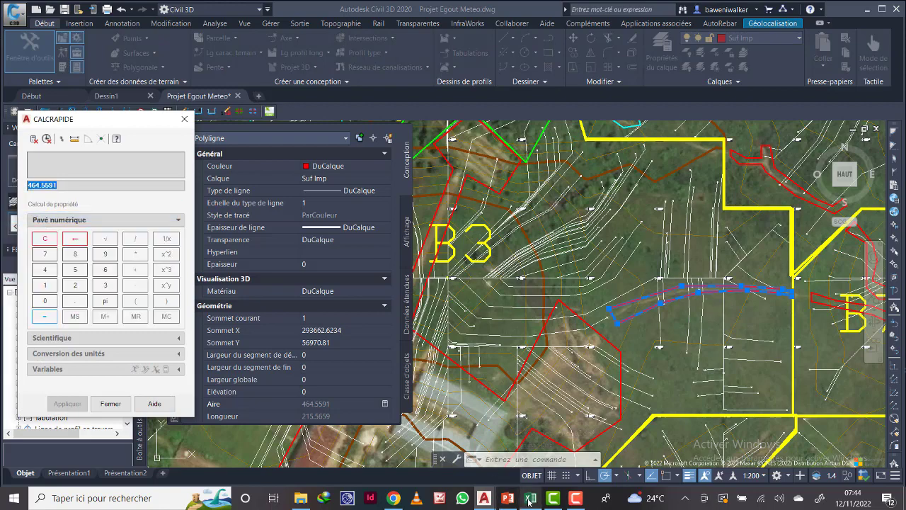
right_click(271, 211)
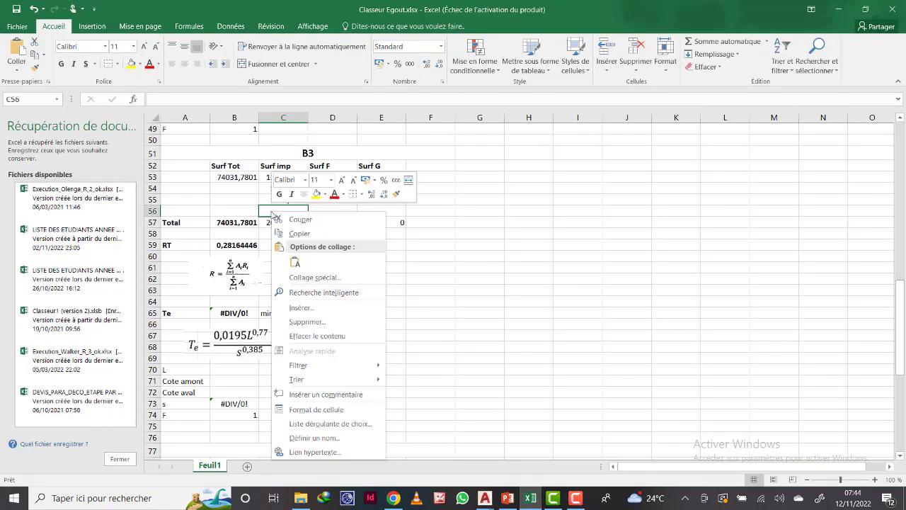
Paste 464,5591 into C56 with a comma decimal, lifting the B3 Surf imp total to 21315,1997.
left_click(295, 263)
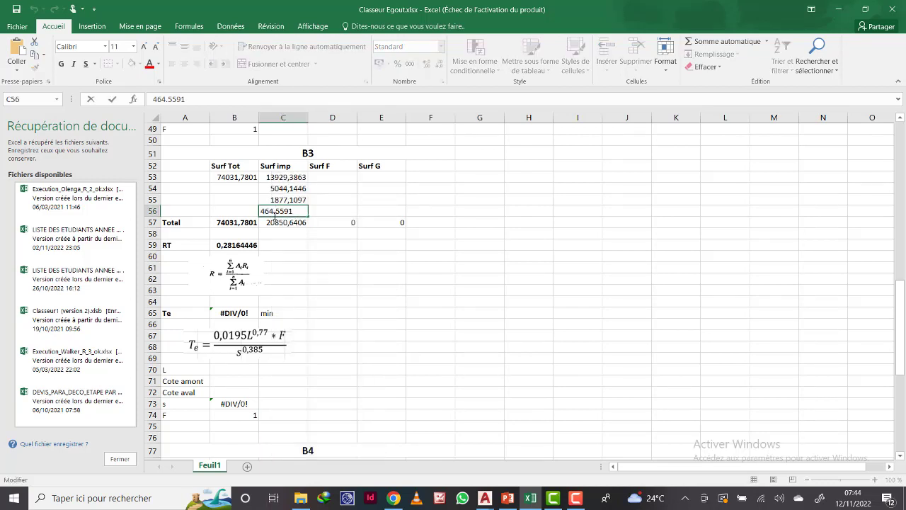
key("BackSpace")
type(",")
key("Return")
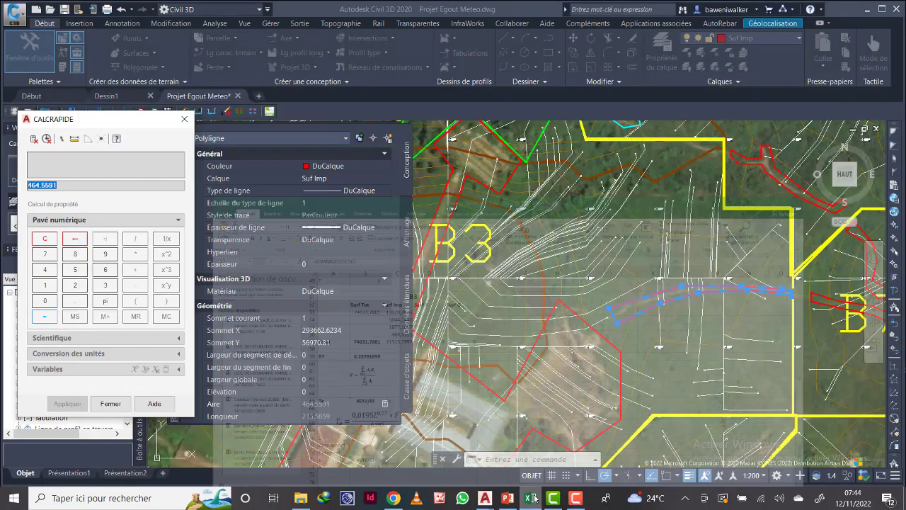
Close the calculator, clear the selection, and select the Surf G polyline above B3.
left_click(484, 497)
left_click(184, 119)
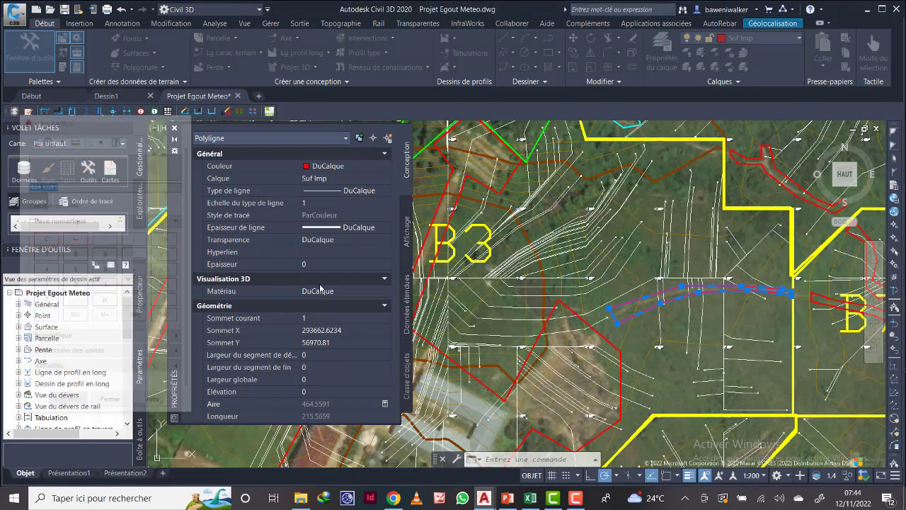
key("Escape")
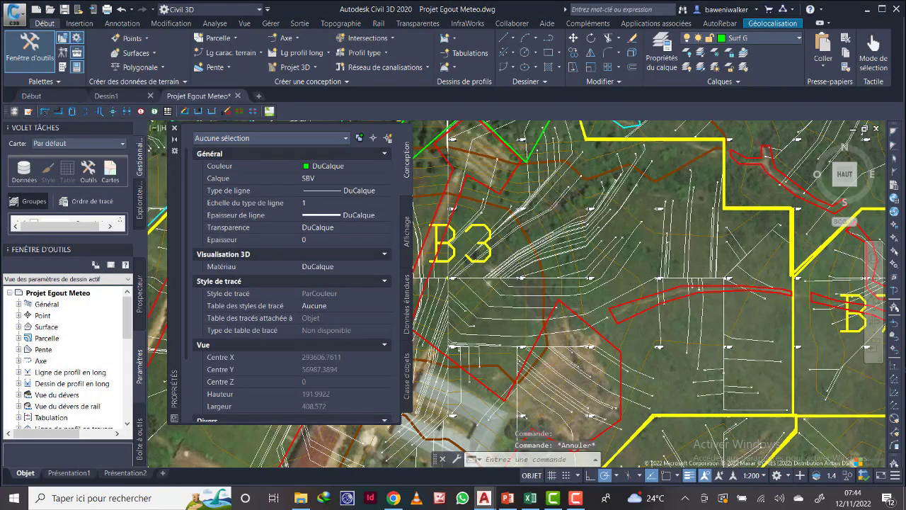
scroll(618, 315, "down", 1)
scroll(617, 315, "down", 1)
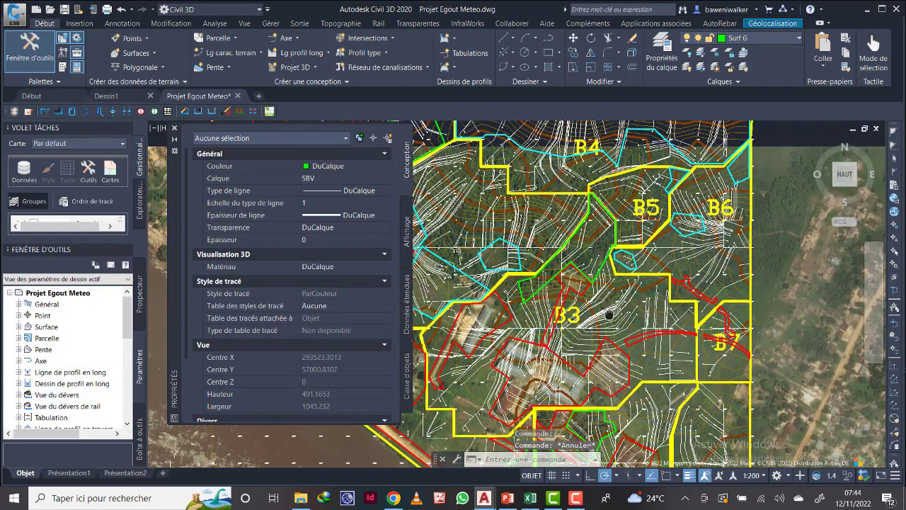
middle_click_drag(596, 281, 625, 270)
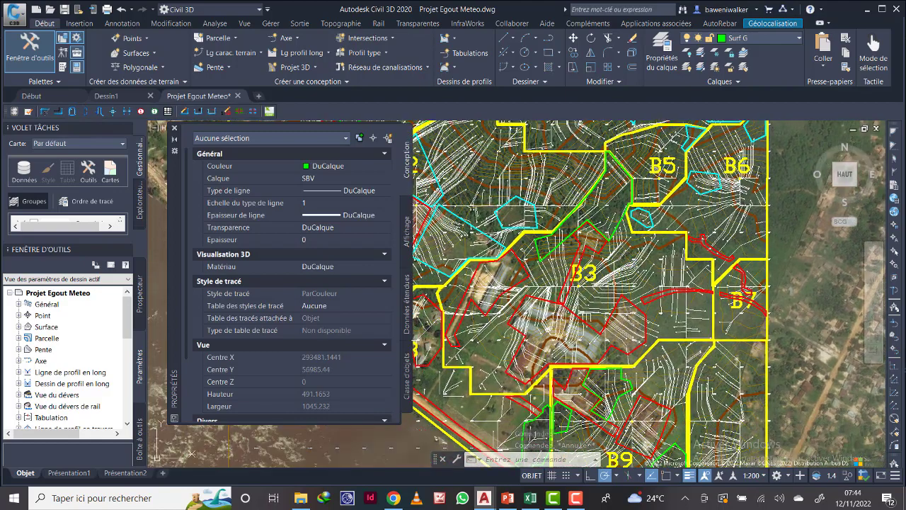
scroll(613, 196, "up", 2)
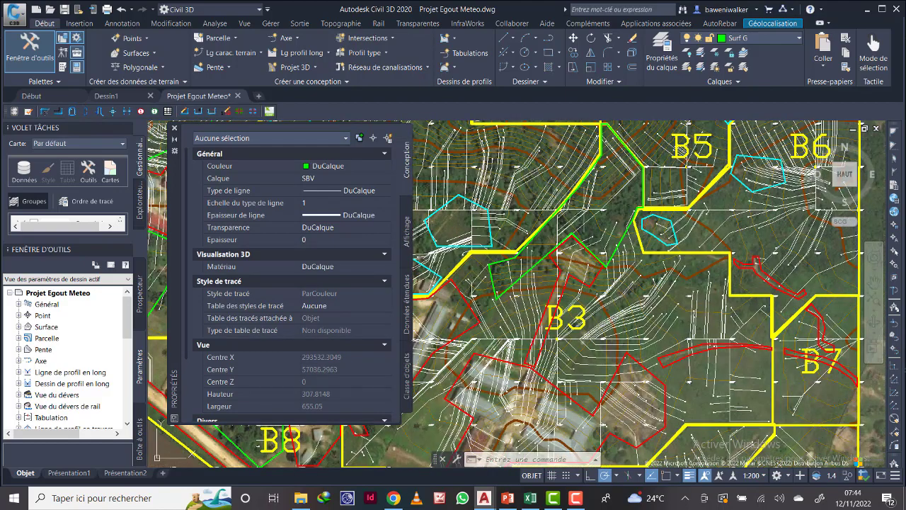
left_click(623, 233)
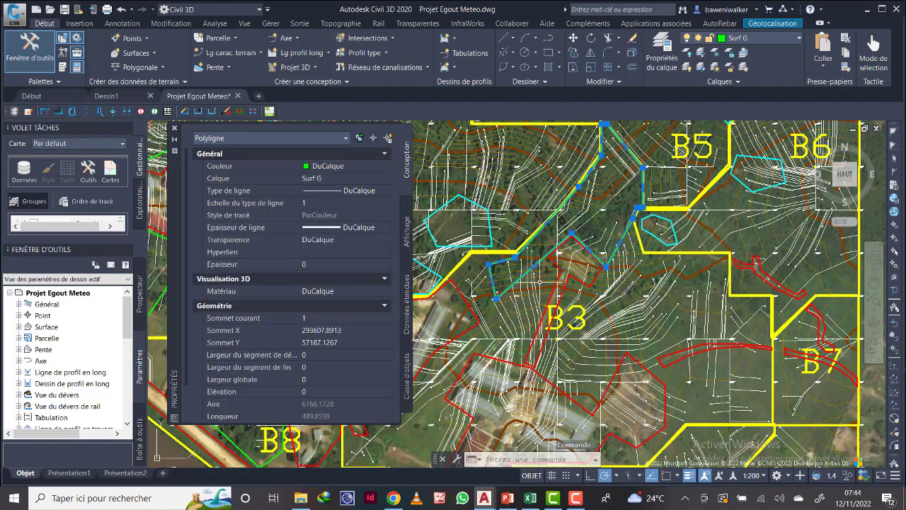
Copy the polyline's 6768.1728 area from QuickCalc and switch to the Excel workbook.
left_click(373, 402)
left_click(385, 403)
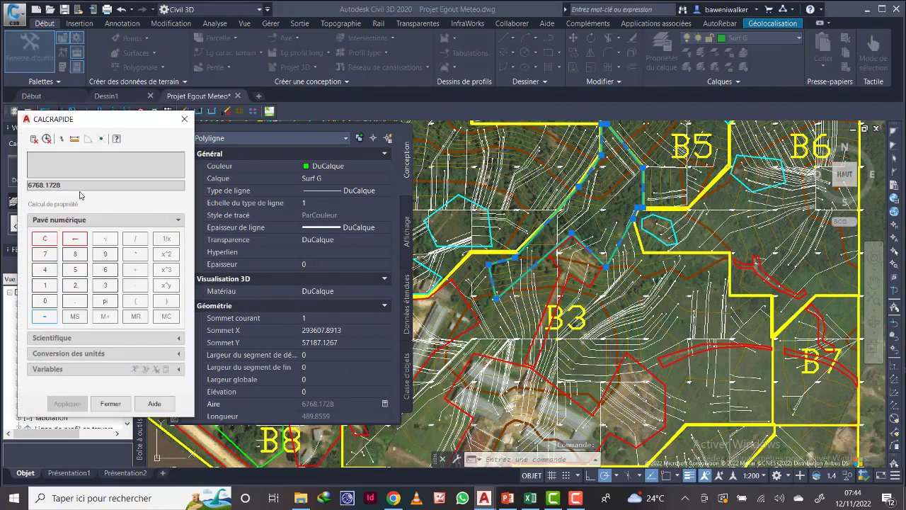
double_click(63, 186)
right_click(36, 186)
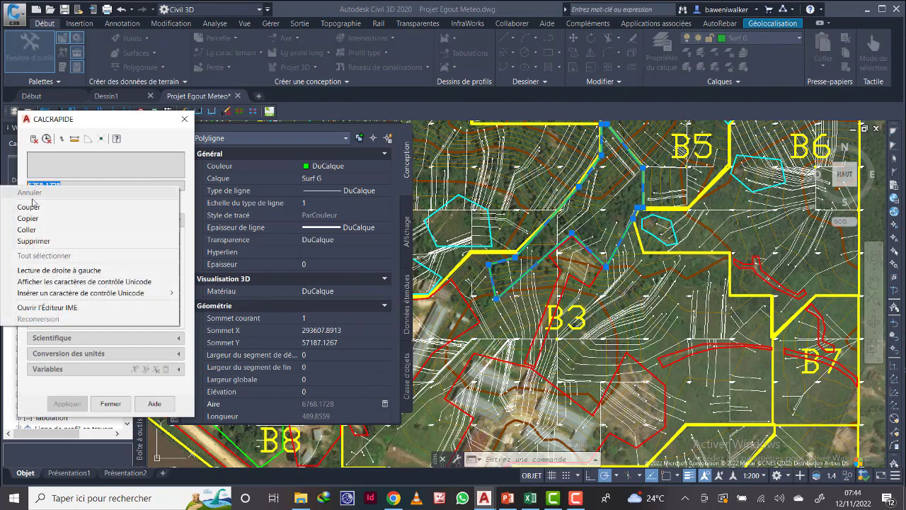
left_click(36, 217)
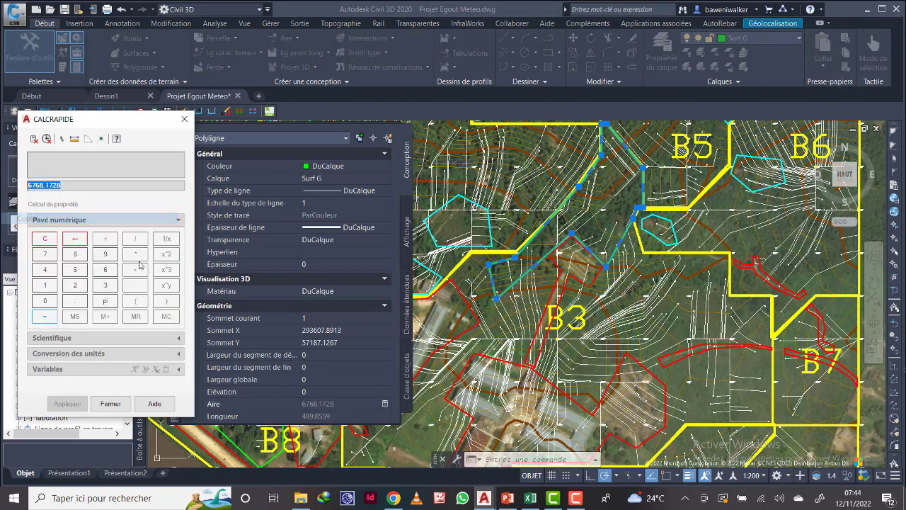
left_click(530, 497)
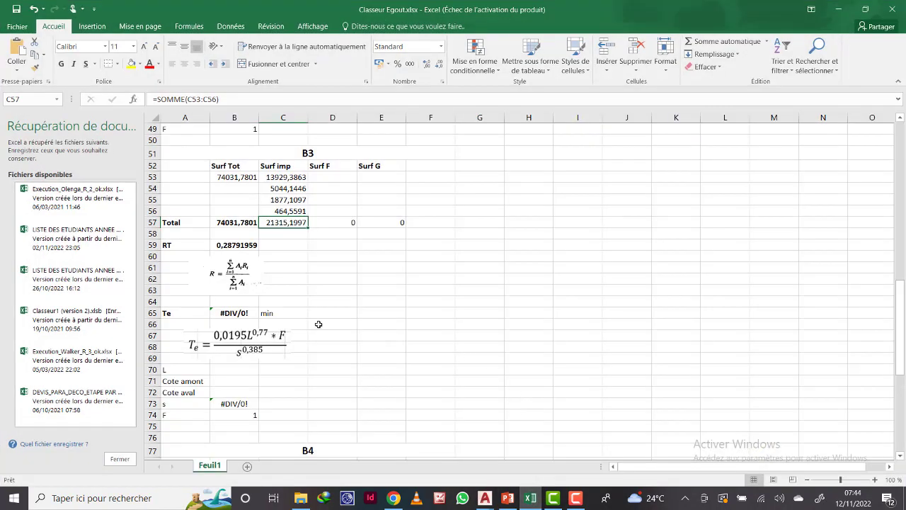
Paste 6768,1728 into Surf G cell E53 with a comma decimal, raising RT to 0,31991748.
right_click(387, 177)
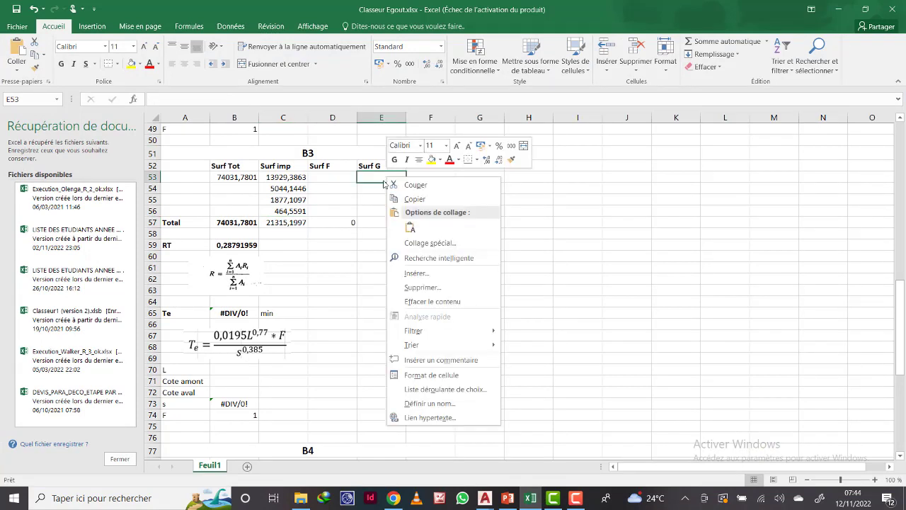
left_click(410, 229)
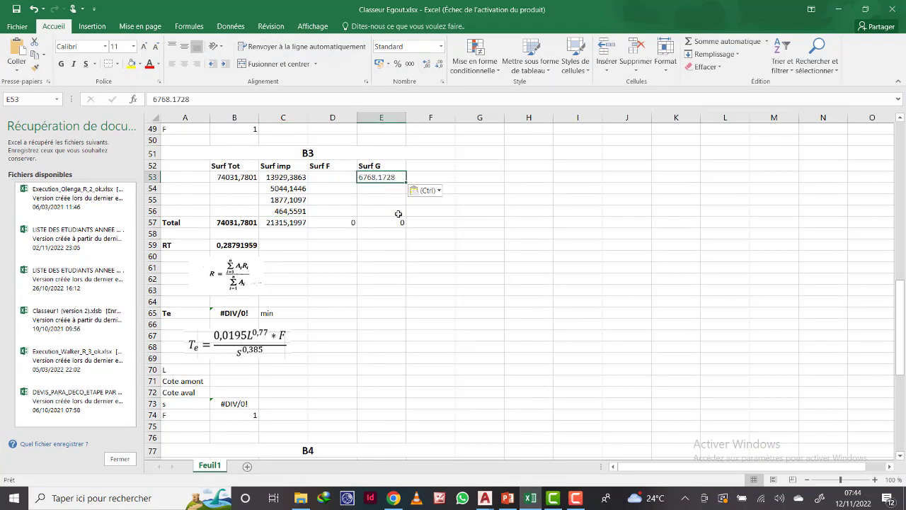
double_click(379, 178)
key("BackSpace")
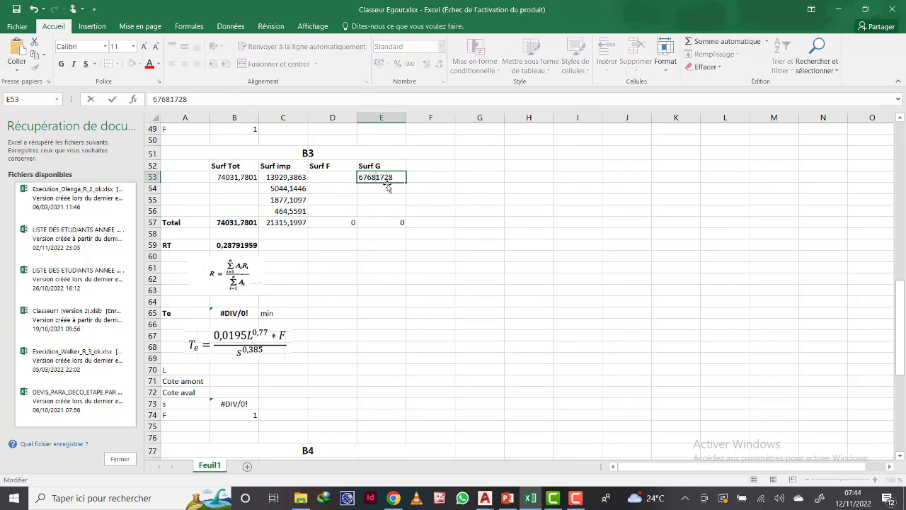
type(",")
key("Return")
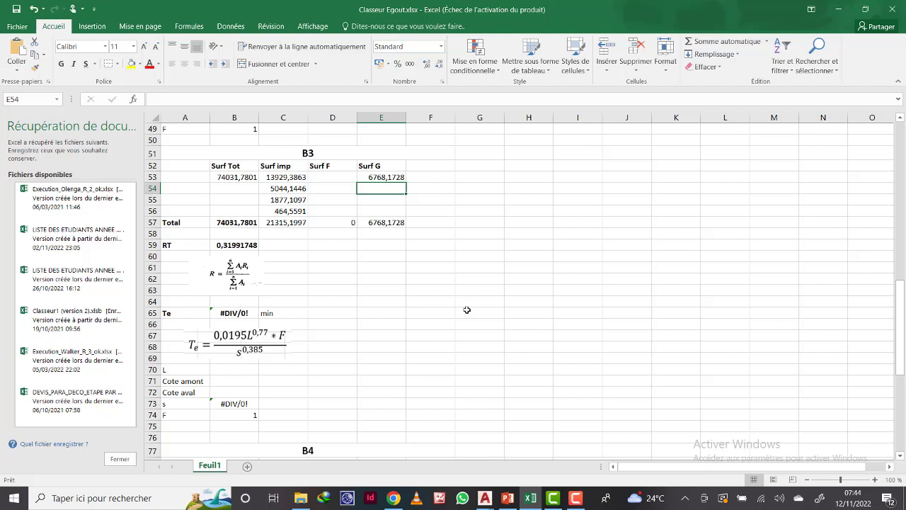
left_click(506, 501)
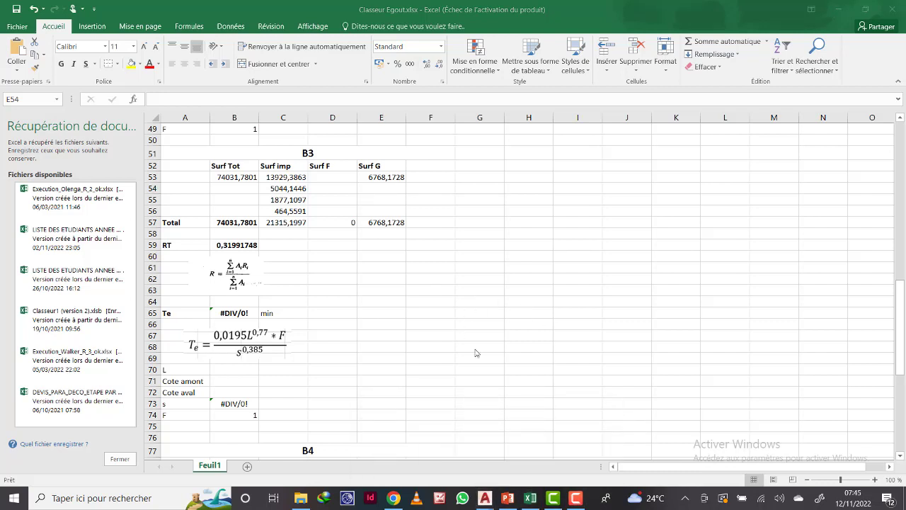
left_click(527, 492)
Close the quick calculator, clear the polyline selection, and return to the B3 block in Excel.
left_click(530, 498)
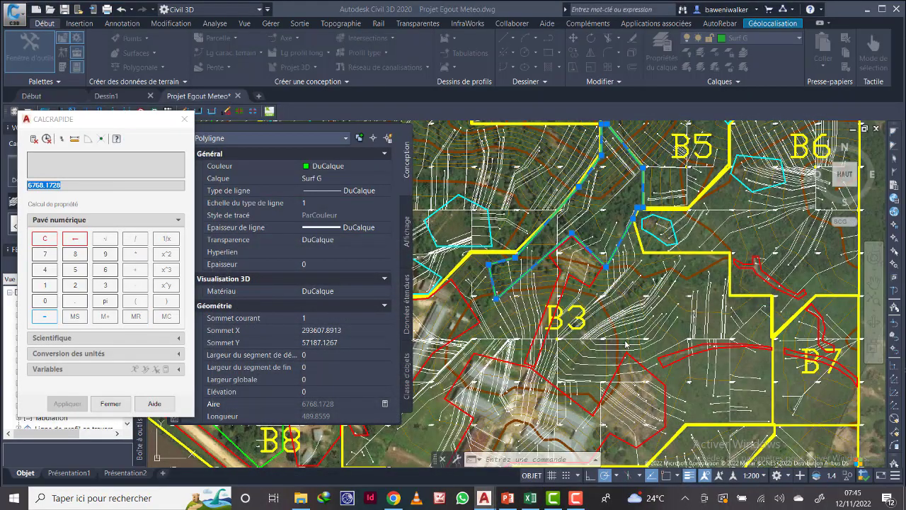
key("Escape")
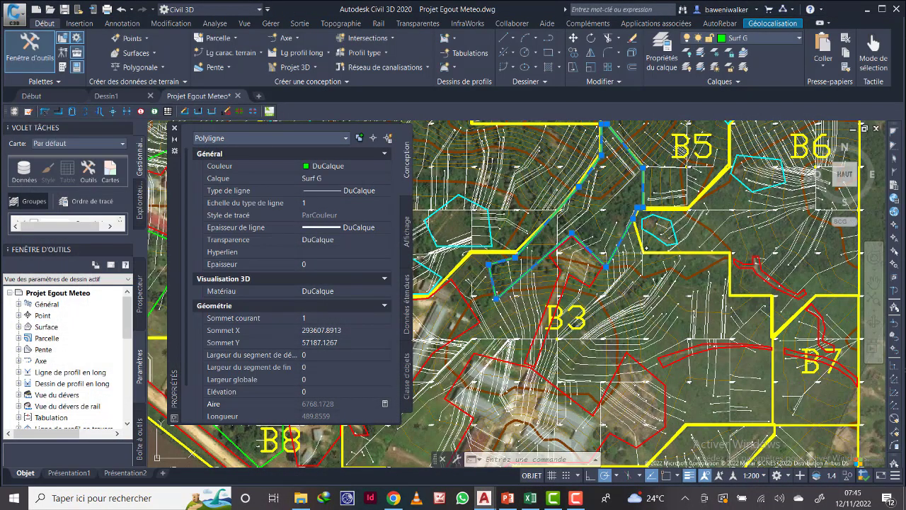
scroll(623, 283, "down", 6)
scroll(630, 286, "up", 3)
scroll(635, 287, "up", 2)
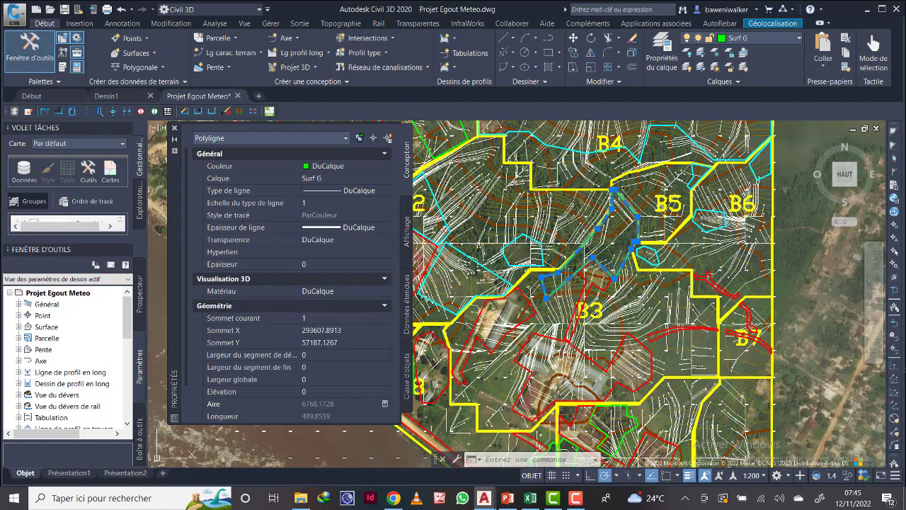
key("Escape")
middle_click_drag(667, 330, 673, 291)
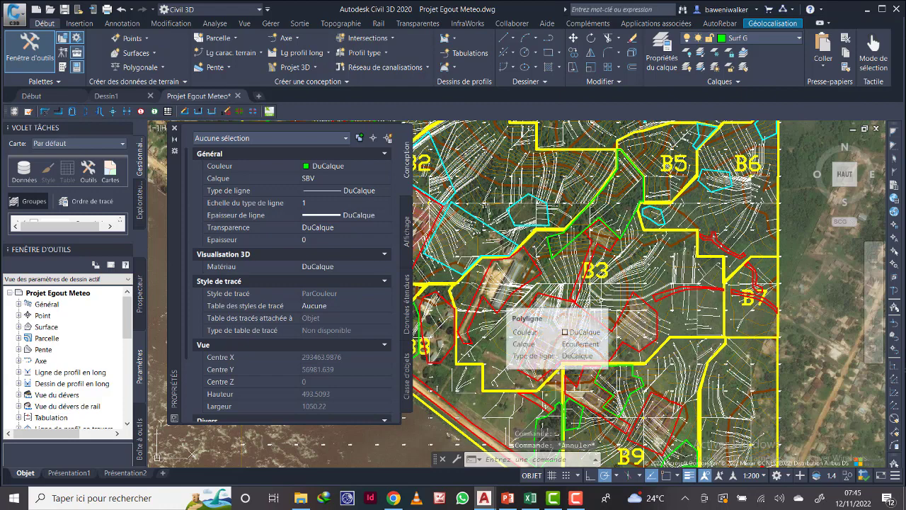
left_click(531, 498)
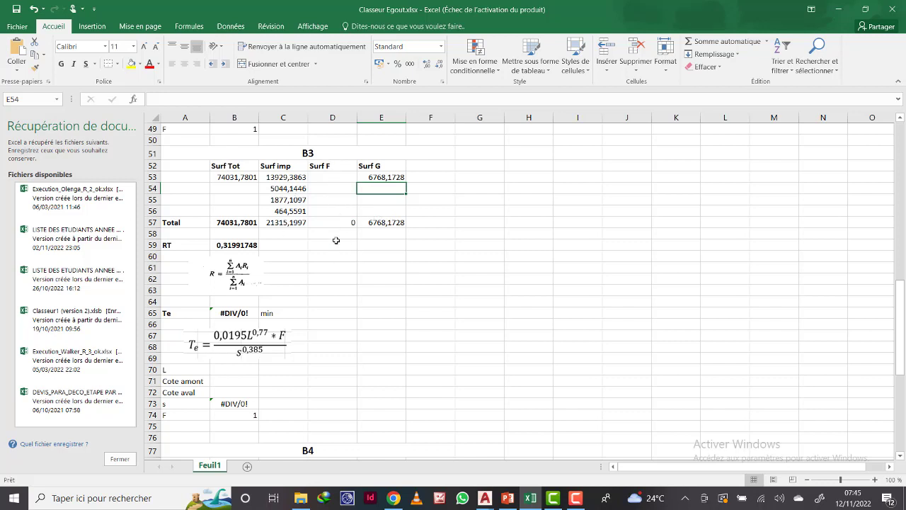
Enter =B57-C57-E57 in D57 so B3's Surf F total reads 45948,4076.
left_click(333, 222)
type("=")
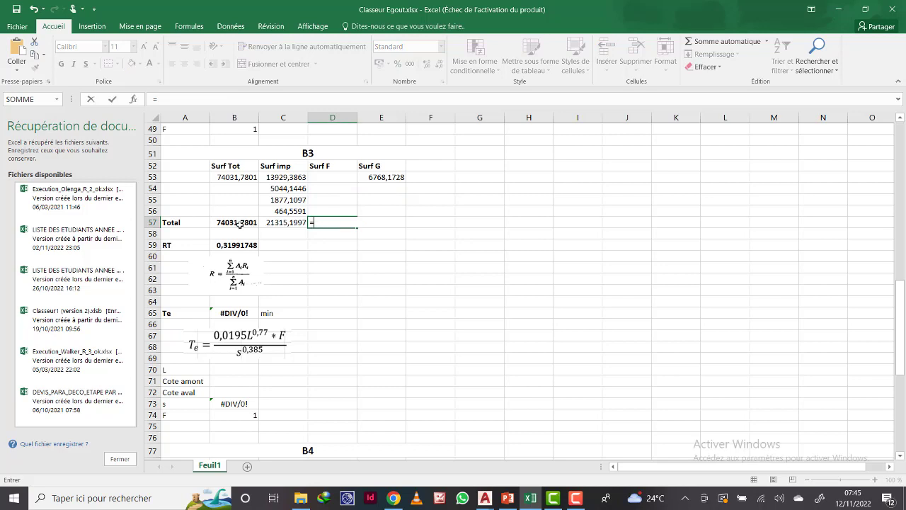
left_click(240, 224)
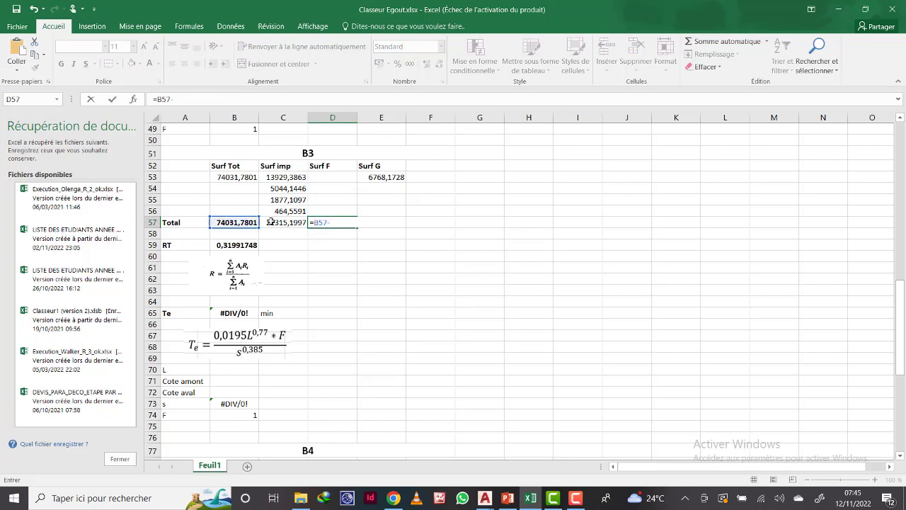
left_click(282, 225)
type("-")
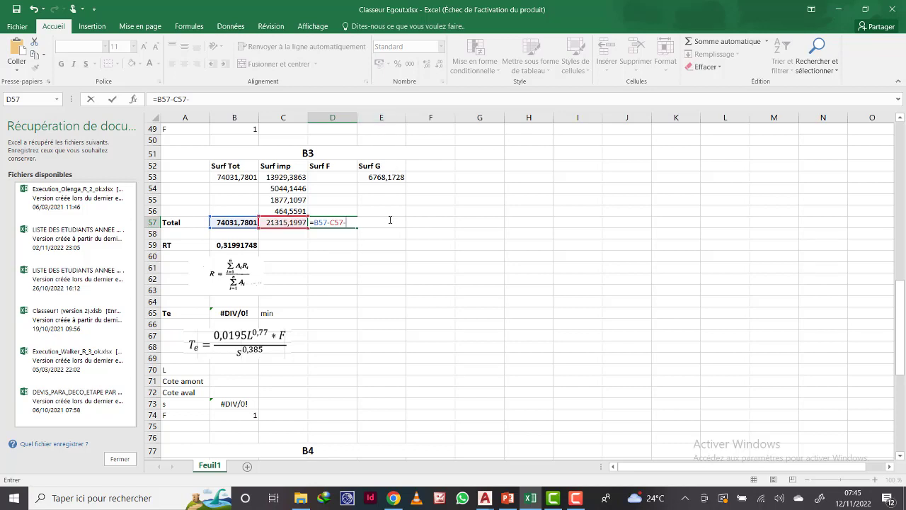
type("E")
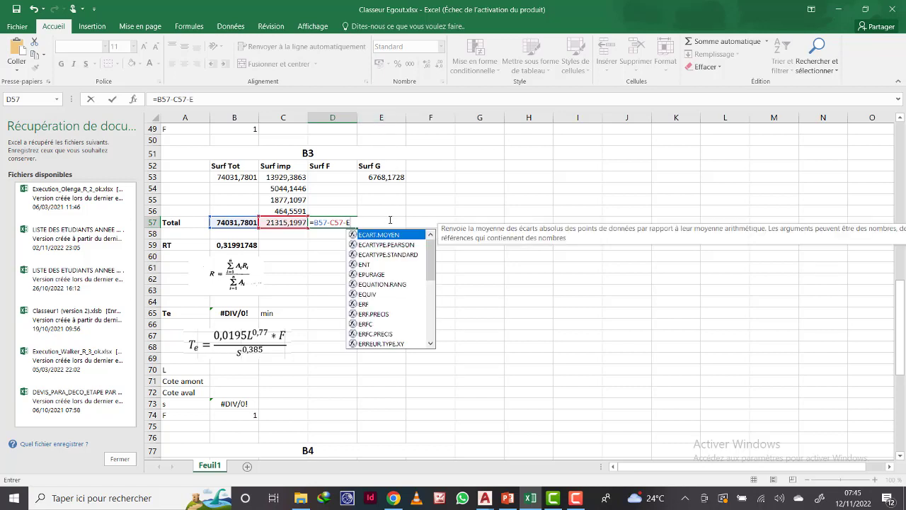
type("57")
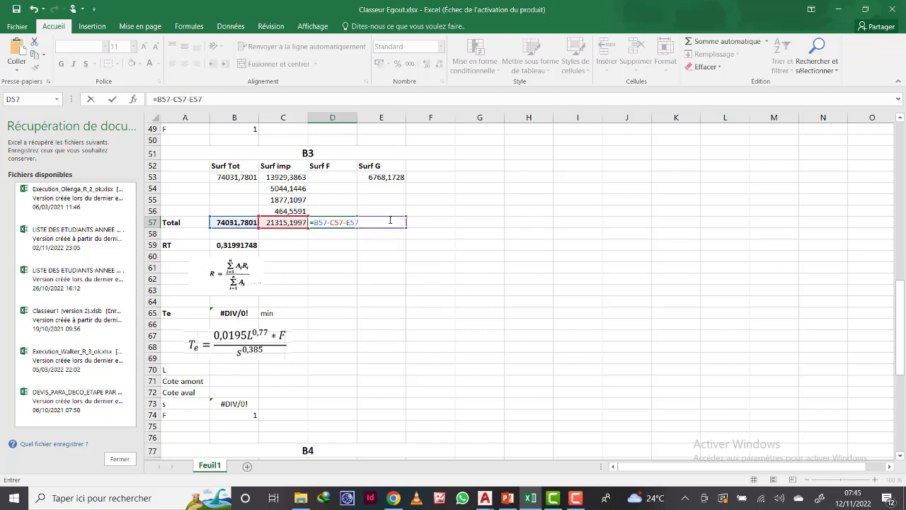
key("Return")
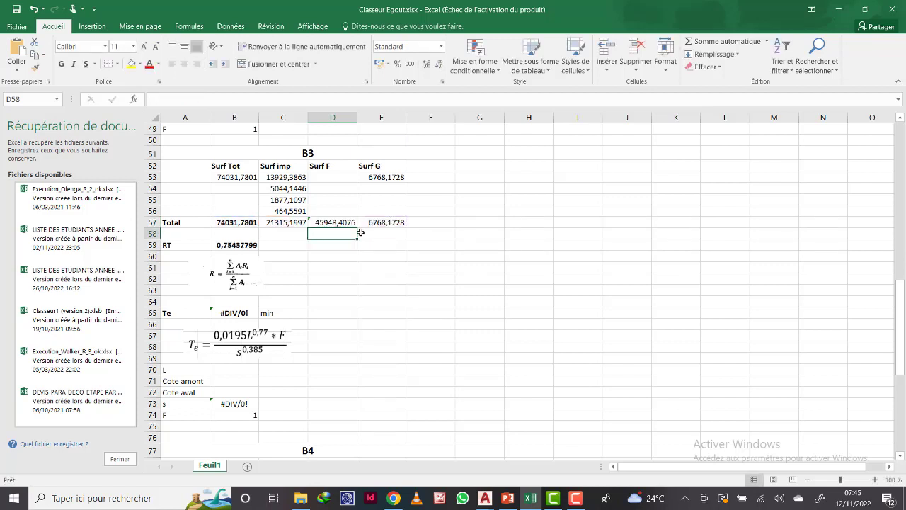
Check the D57 and B59 formulas without changing them, confirming RT 0,75437799.
double_click(329, 223)
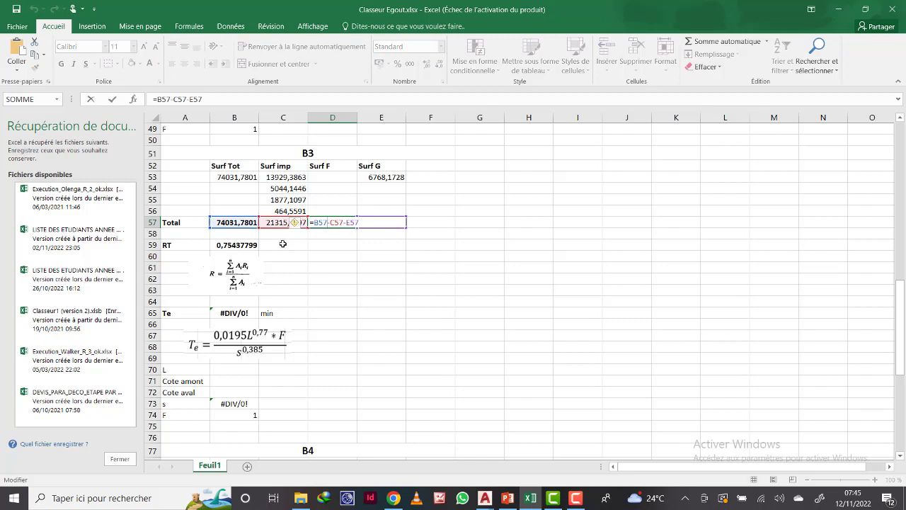
key("Escape")
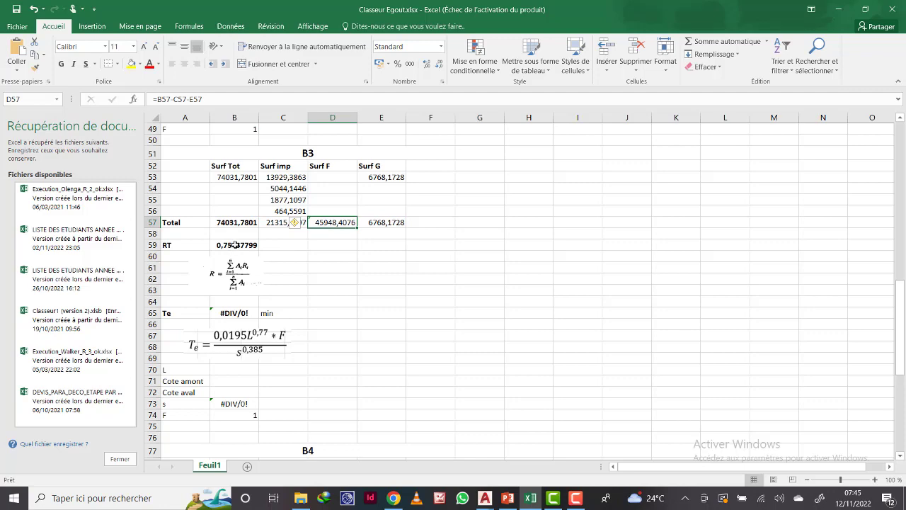
double_click(234, 244)
key("Escape")
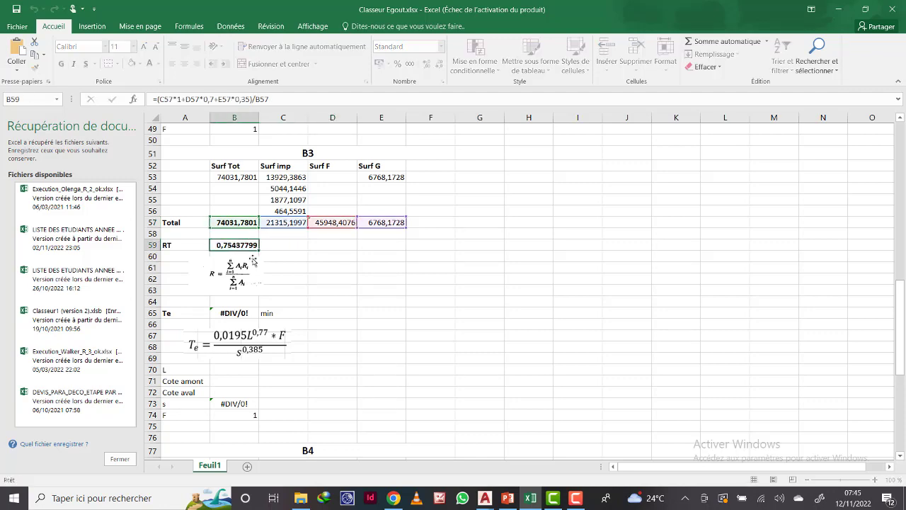
scroll(290, 315, "down", 2)
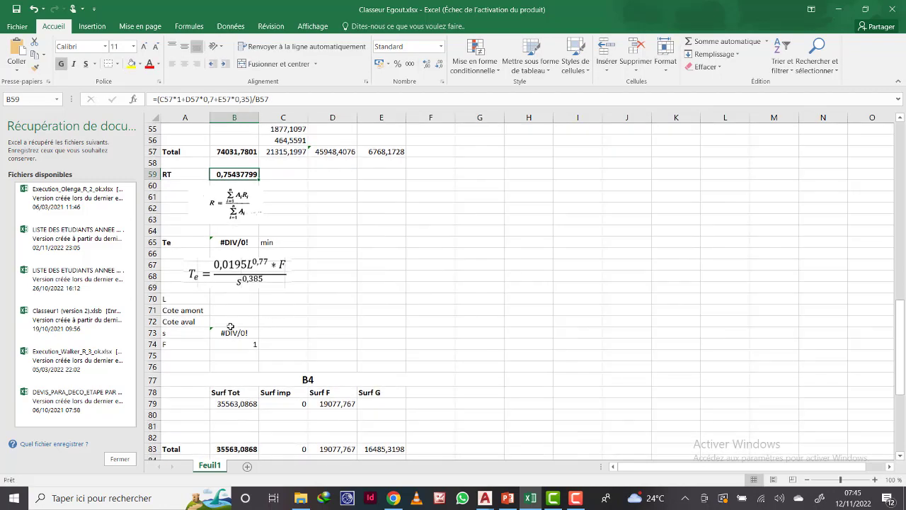
scroll(288, 327, "up", 2)
scroll(288, 327, "up", 3)
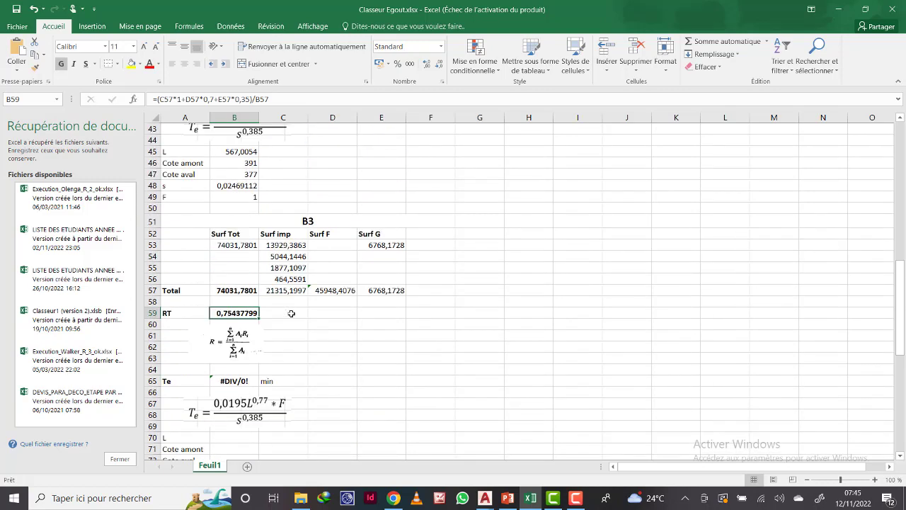
scroll(289, 323, "down", 5)
scroll(291, 313, "down", 1)
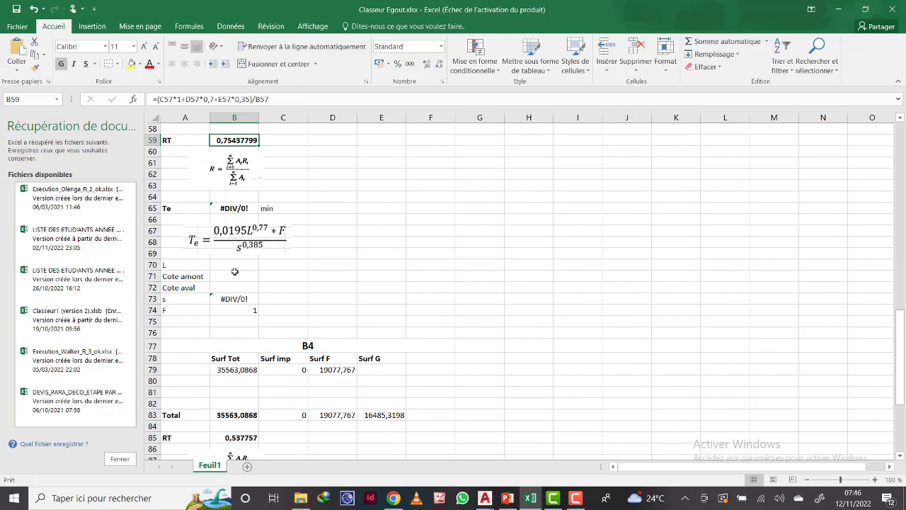
left_click(485, 499)
Switch to the Projet Egout Meteo drawing and frame the view around sub-basin B3.
left_click(524, 446)
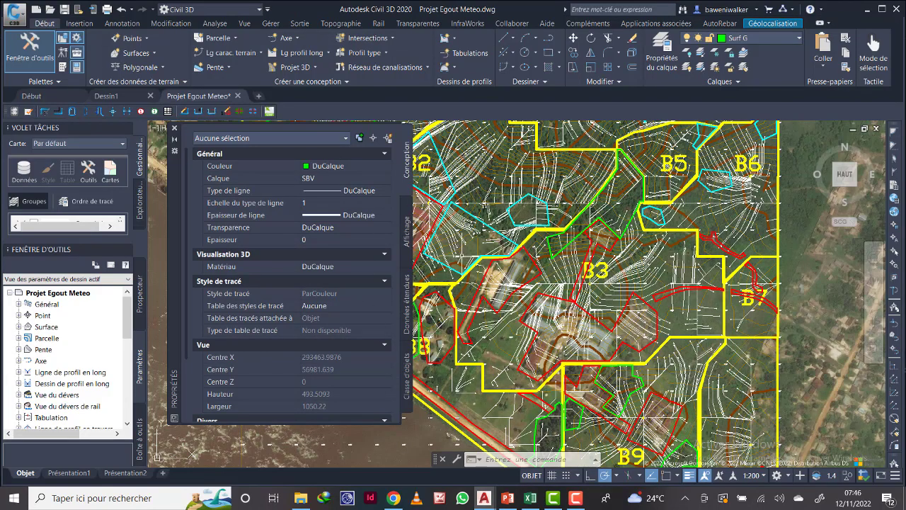
scroll(598, 304, "down", 2)
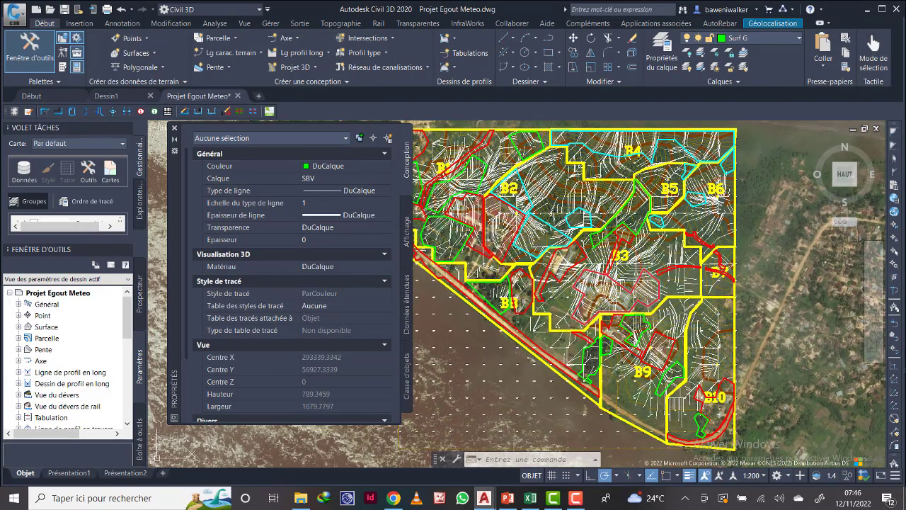
scroll(595, 317, "up", 4)
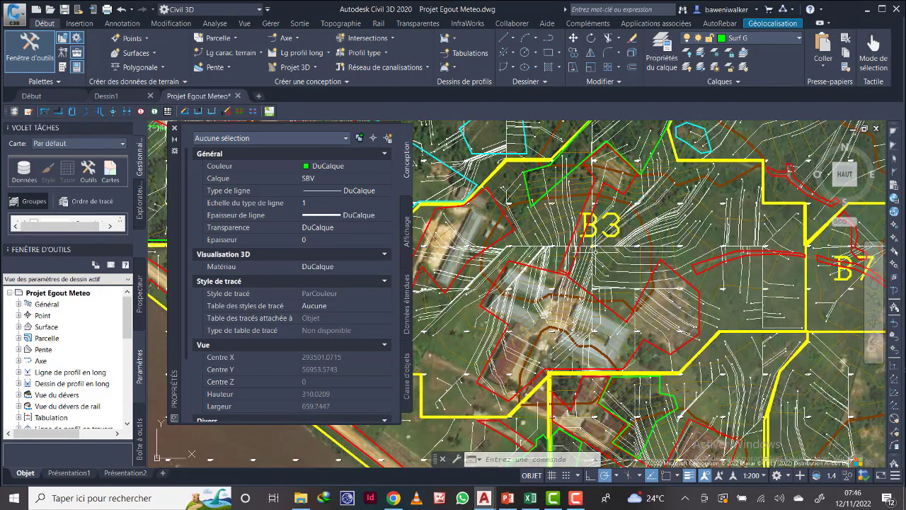
scroll(619, 273, "down", 2)
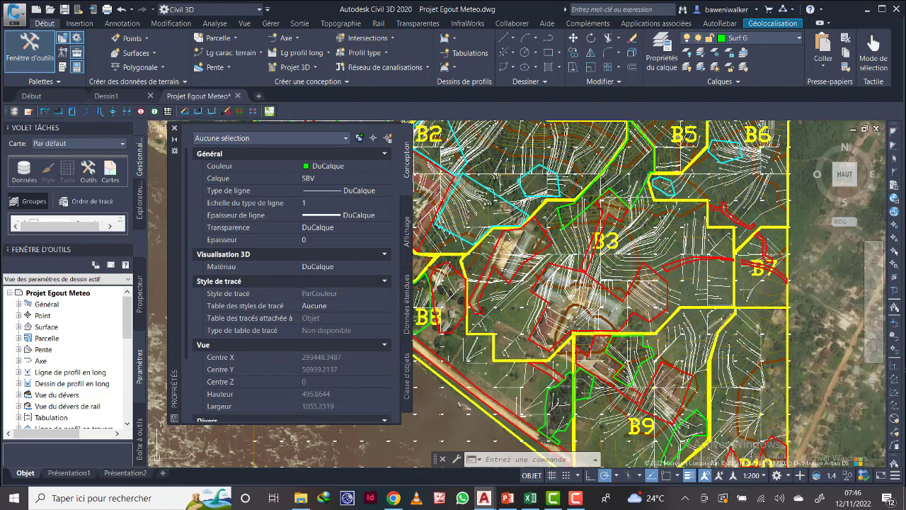
middle_click_drag(628, 197, 630, 211)
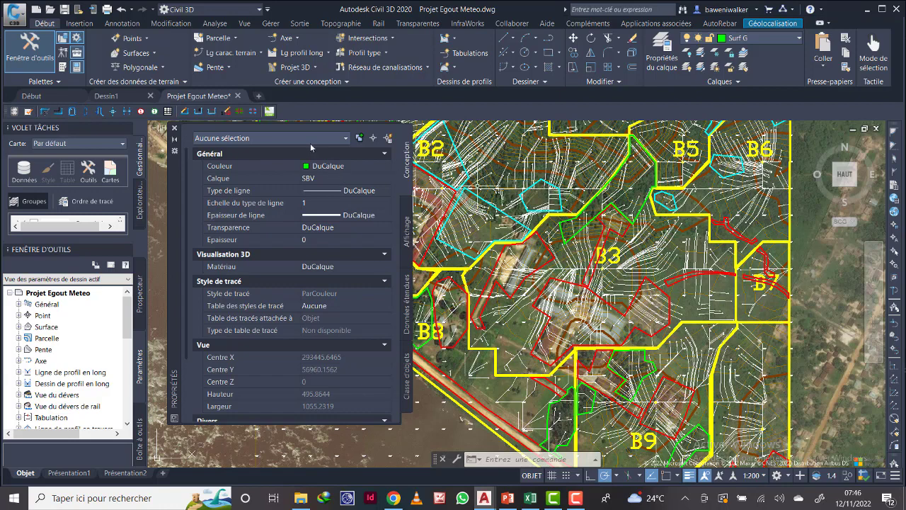
Draw three trial closed polylines in B3, converging near the B3 label.
left_click(550, 41)
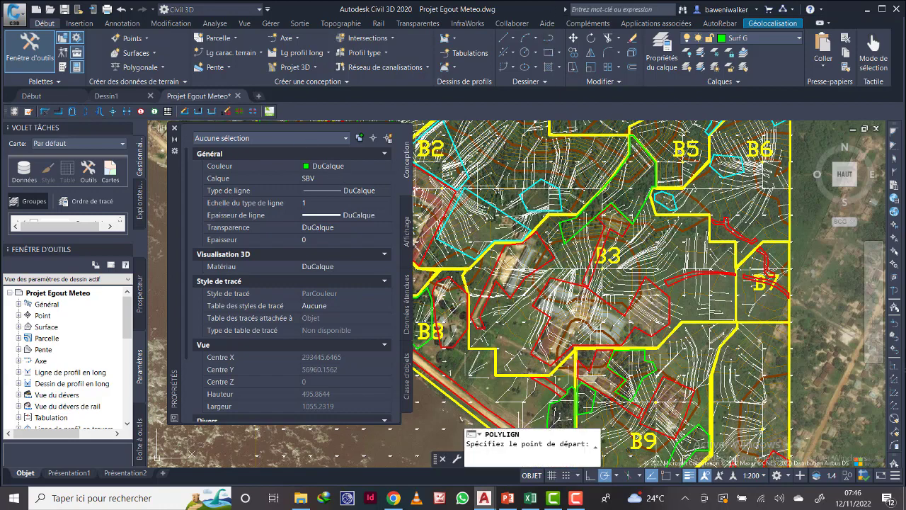
left_click(637, 148)
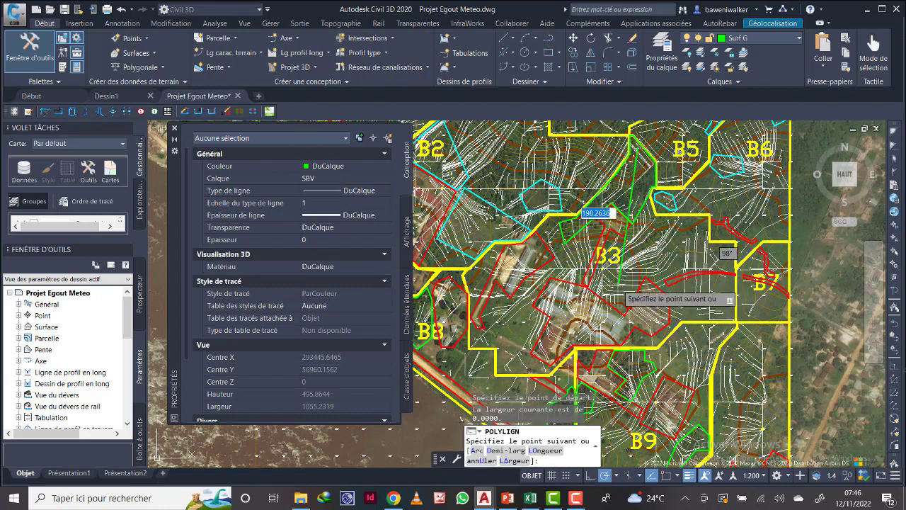
right_click(587, 268)
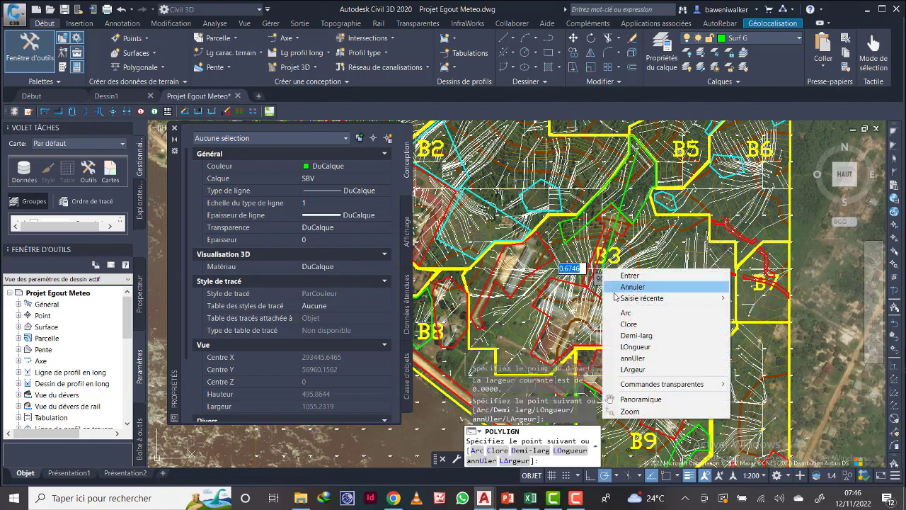
left_click(616, 310)
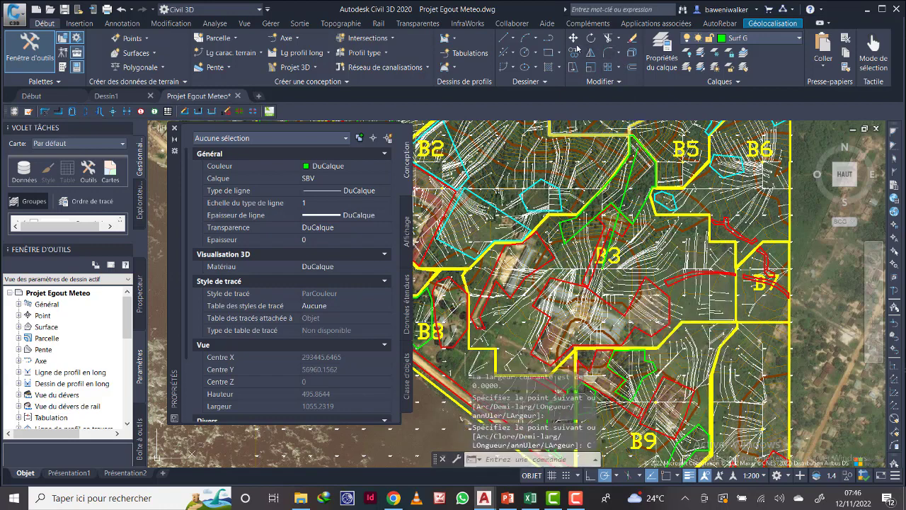
left_click(546, 41)
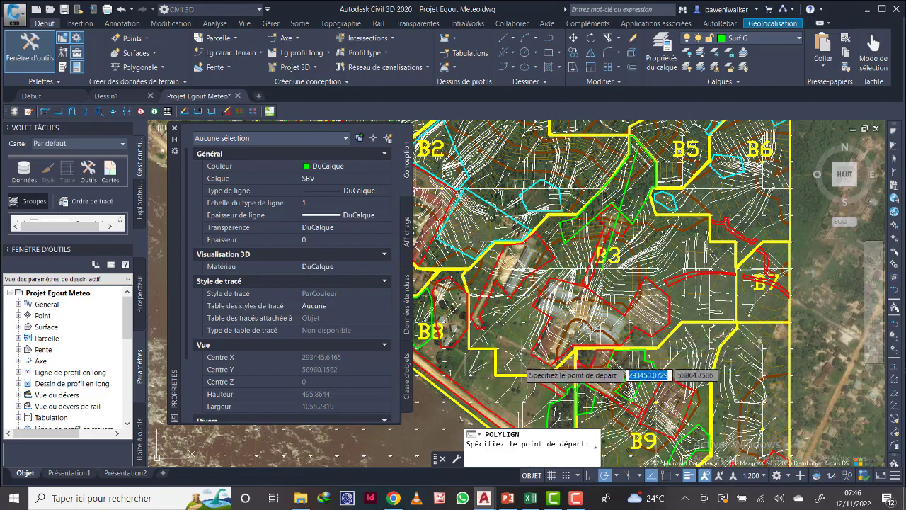
left_click(509, 375)
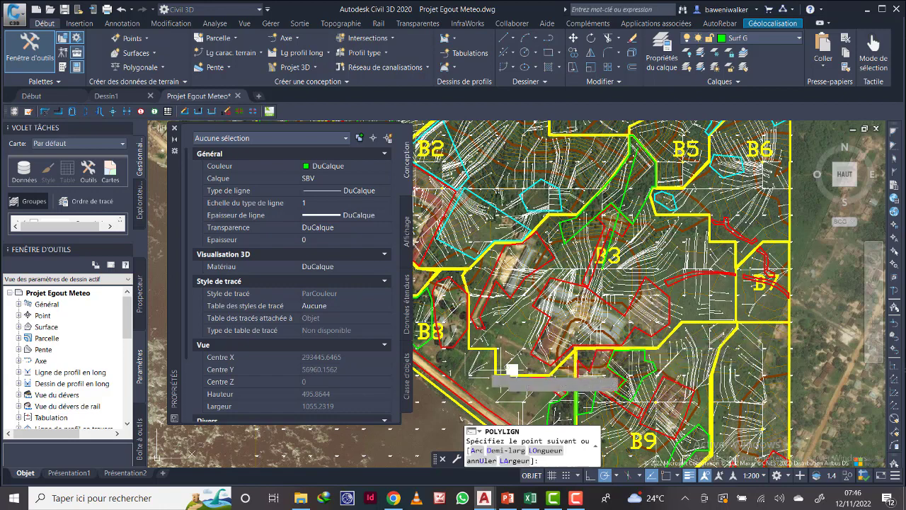
left_click(605, 268)
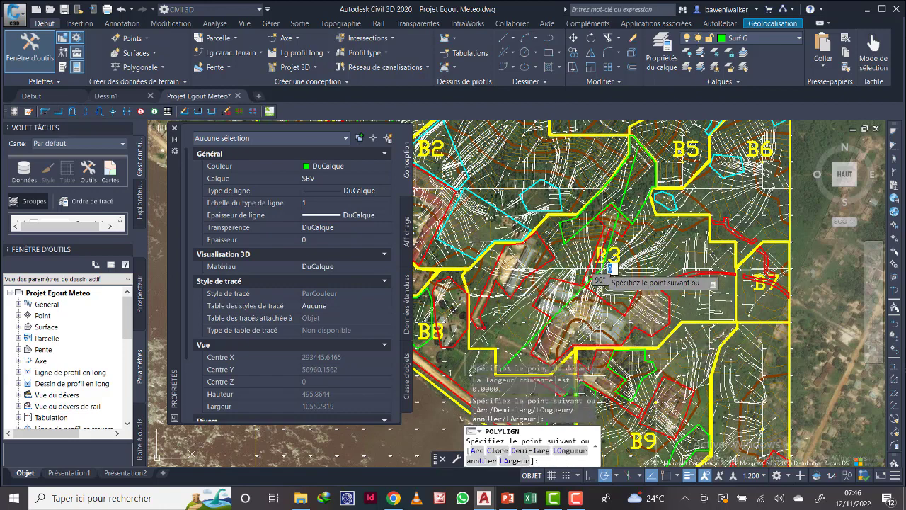
right_click(603, 269)
left_click(628, 325)
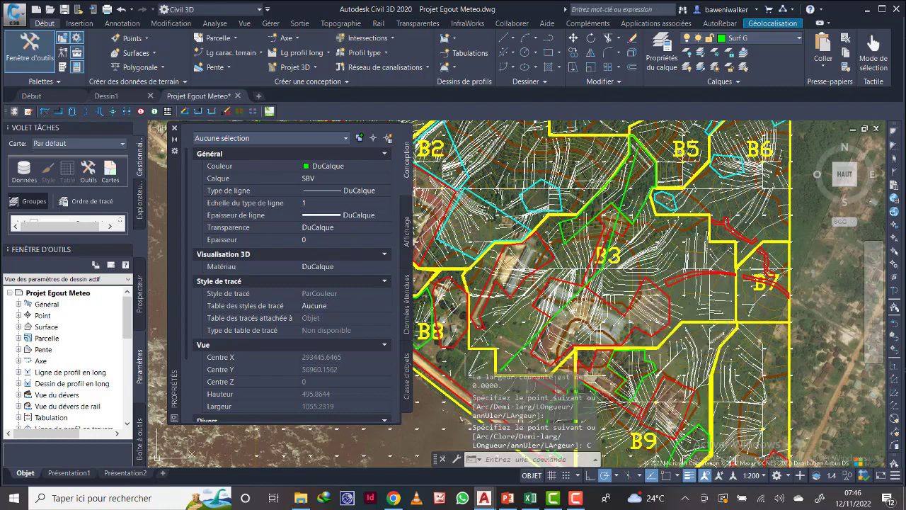
left_click(528, 38)
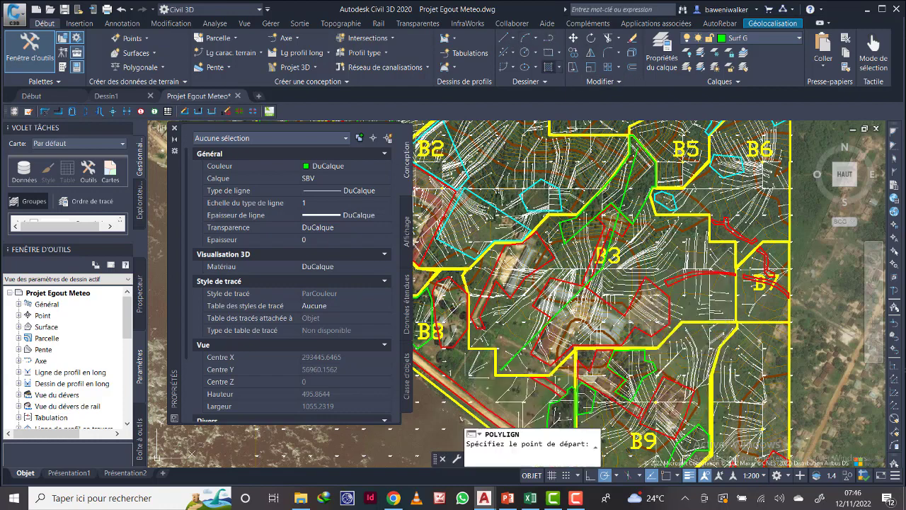
left_click(735, 320)
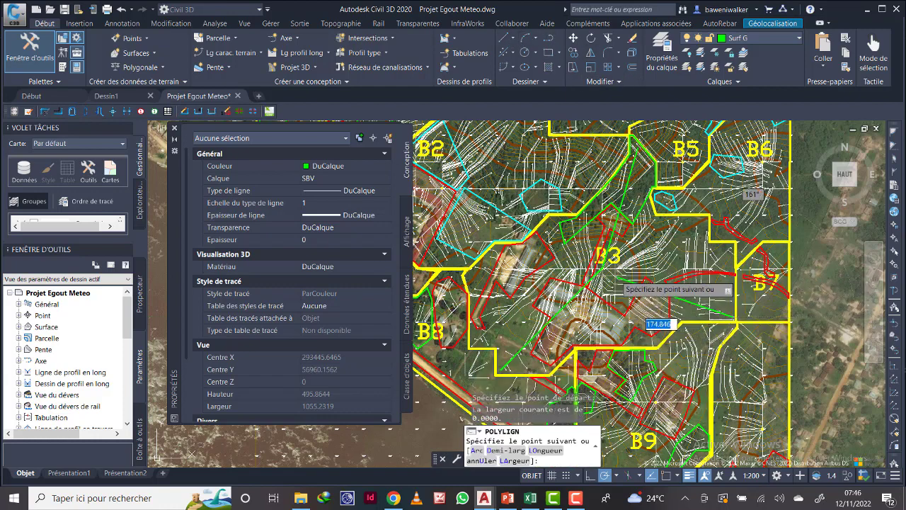
left_click(602, 268)
right_click(603, 267)
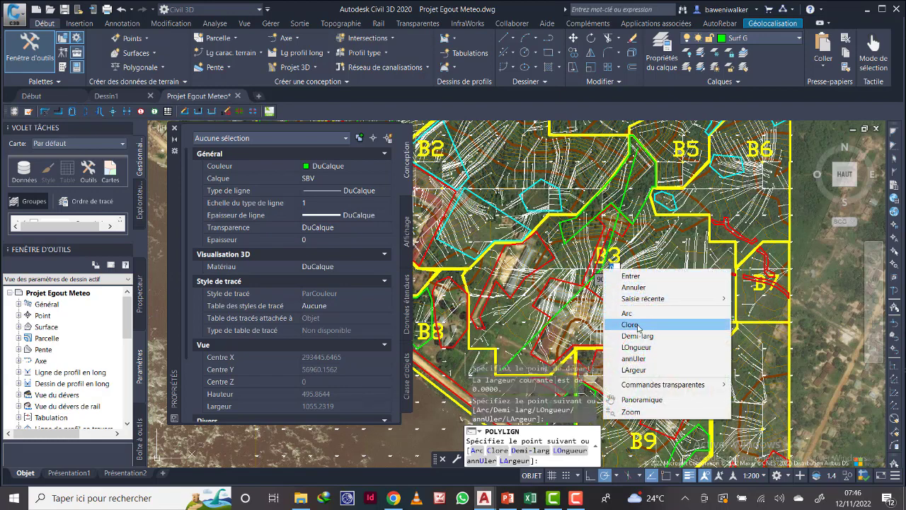
left_click(640, 325)
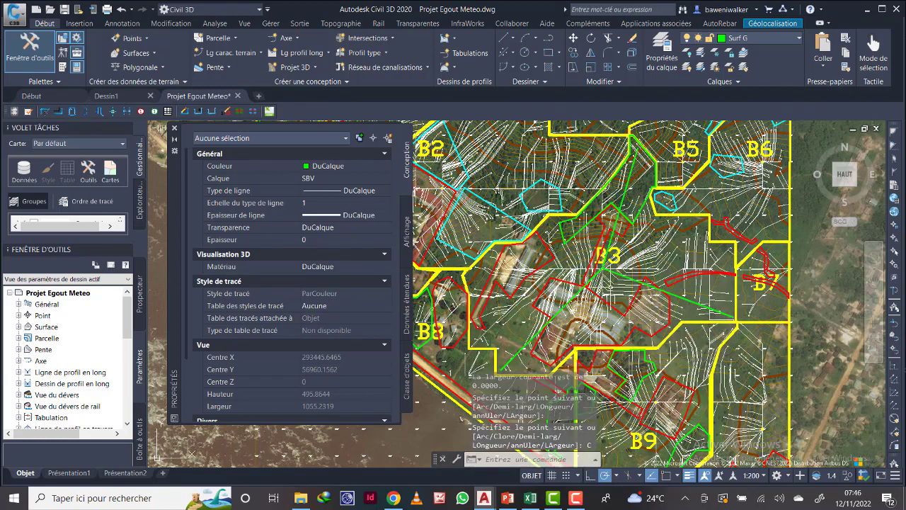
Select the two cyan trial lines drawn inside B3.
left_click(623, 194)
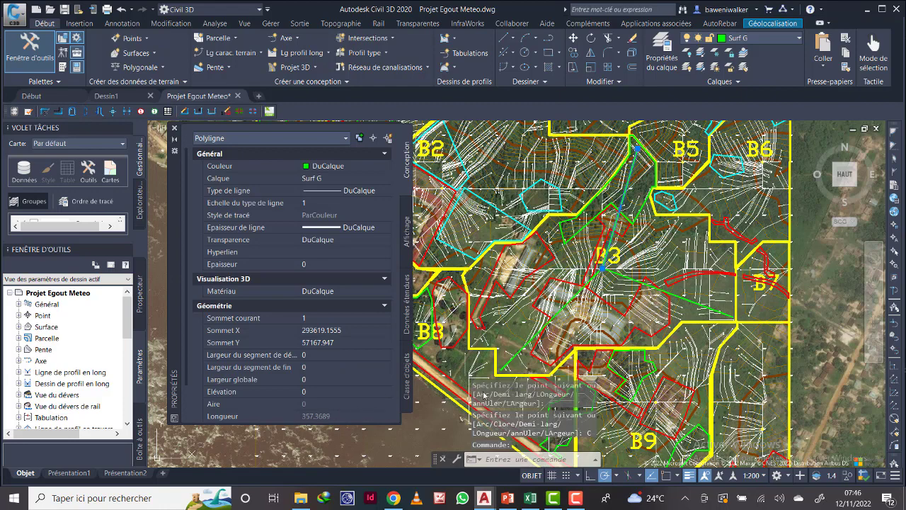
key("Escape")
left_click(551, 317)
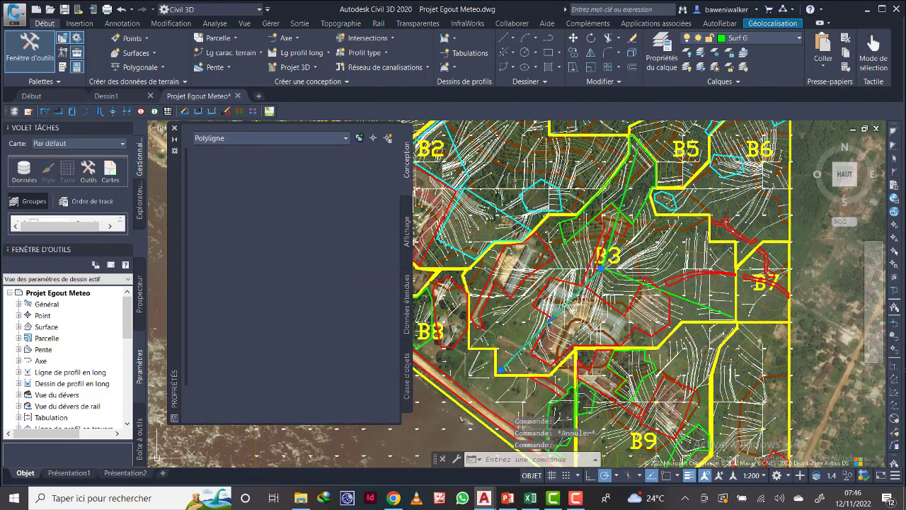
key("Escape")
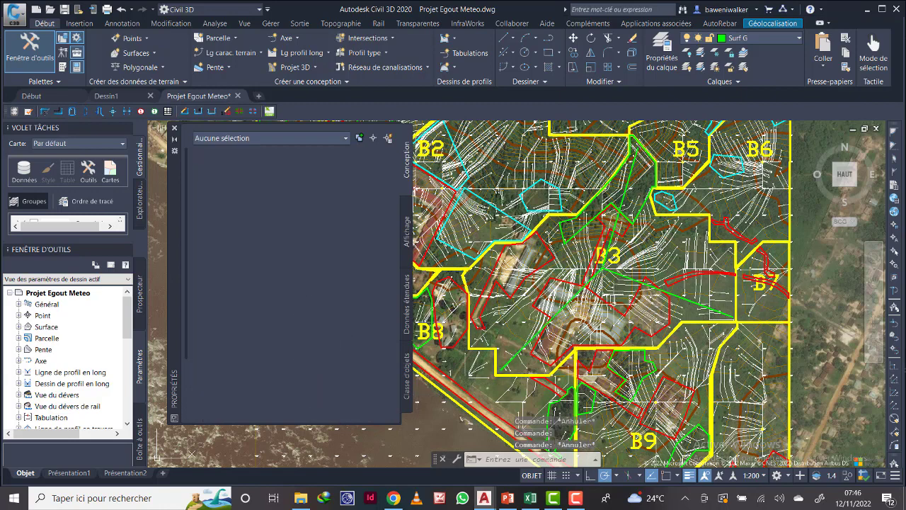
left_click(640, 281)
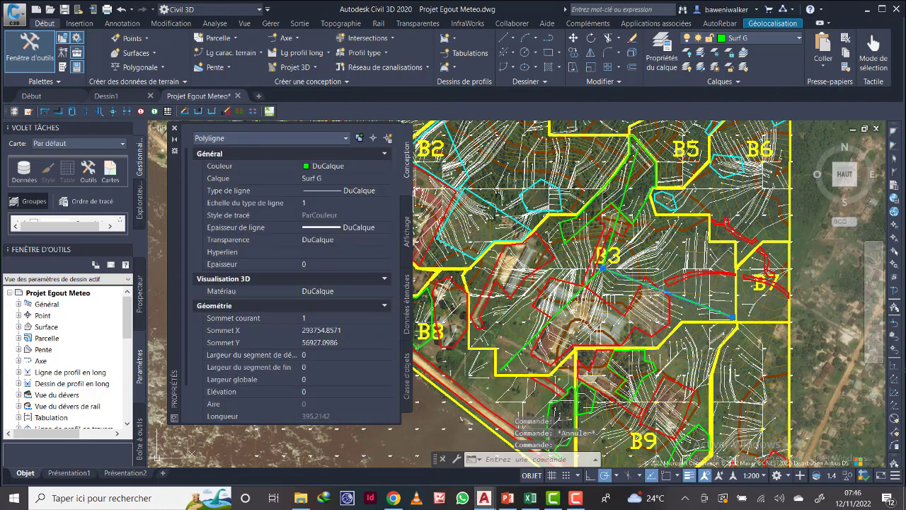
key("Escape")
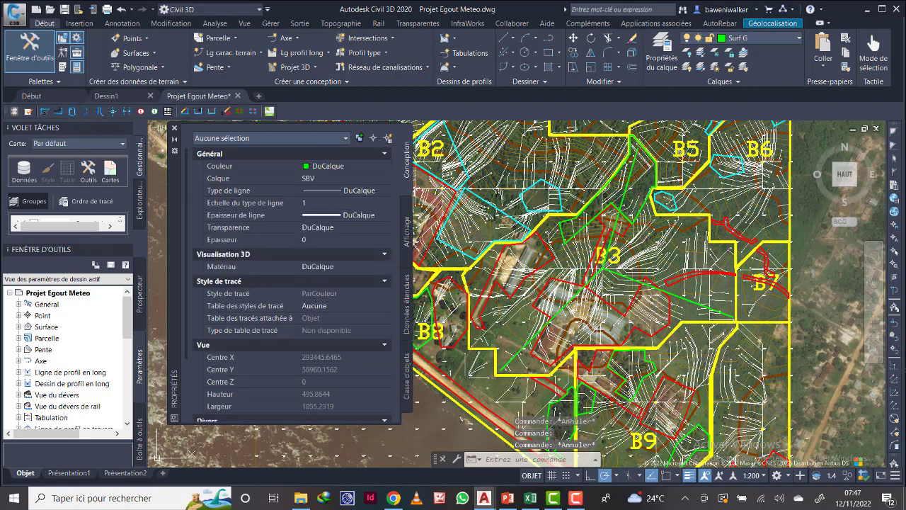
left_click(640, 281)
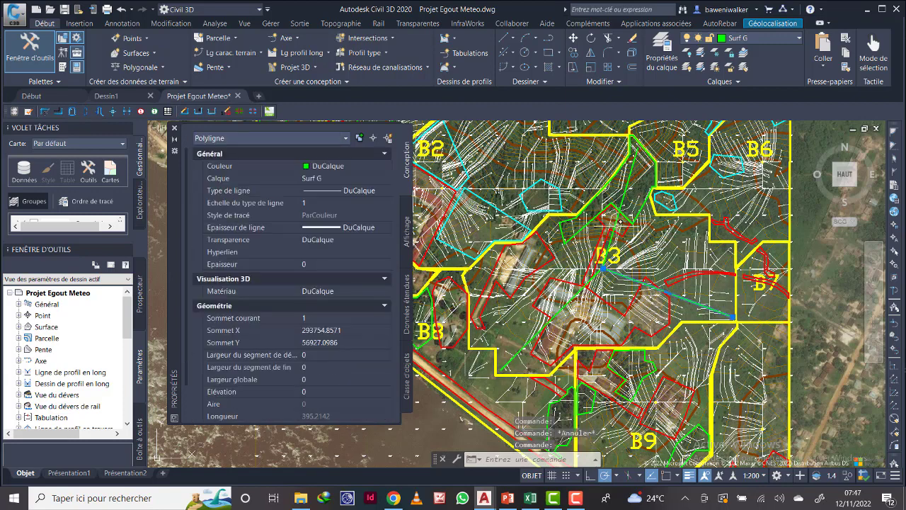
left_click(612, 235)
Delete the lines, undo to restore the B3 flow path, and copy its 407.5451 length.
key("Delete")
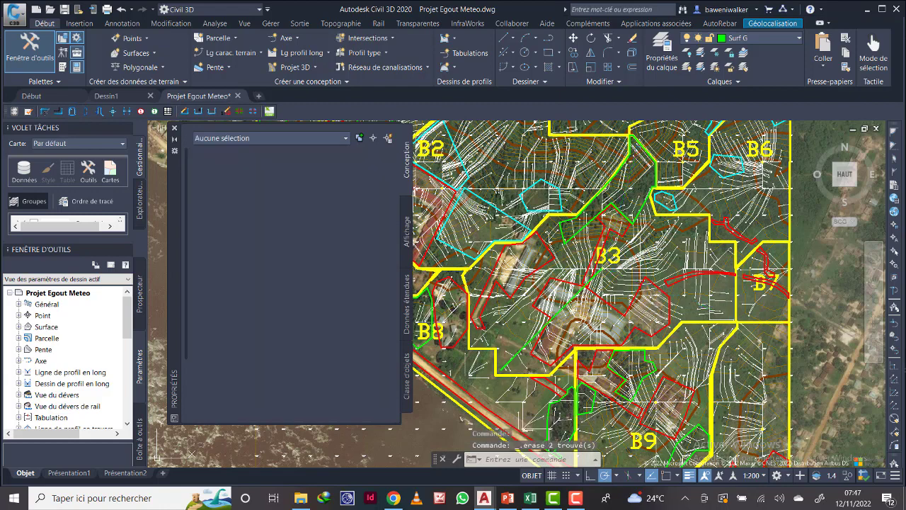
key("ctrl+z")
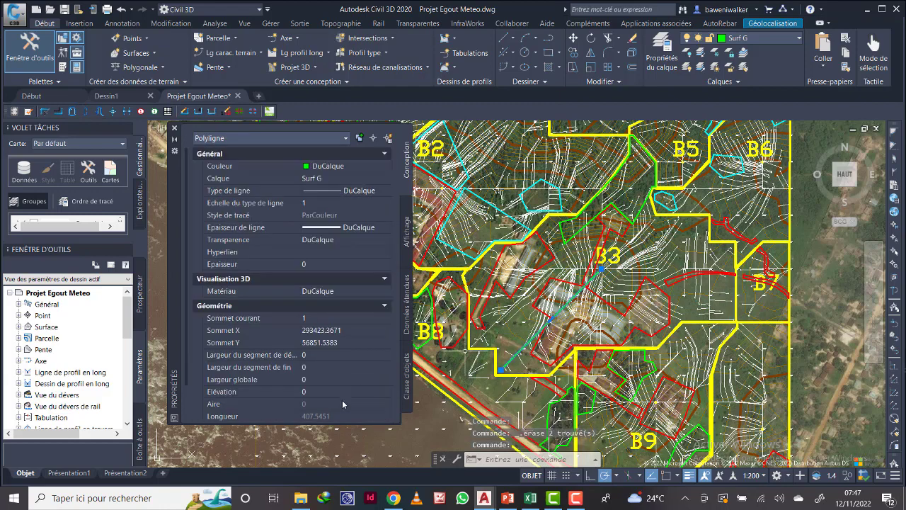
scroll(339, 418, "down", 1)
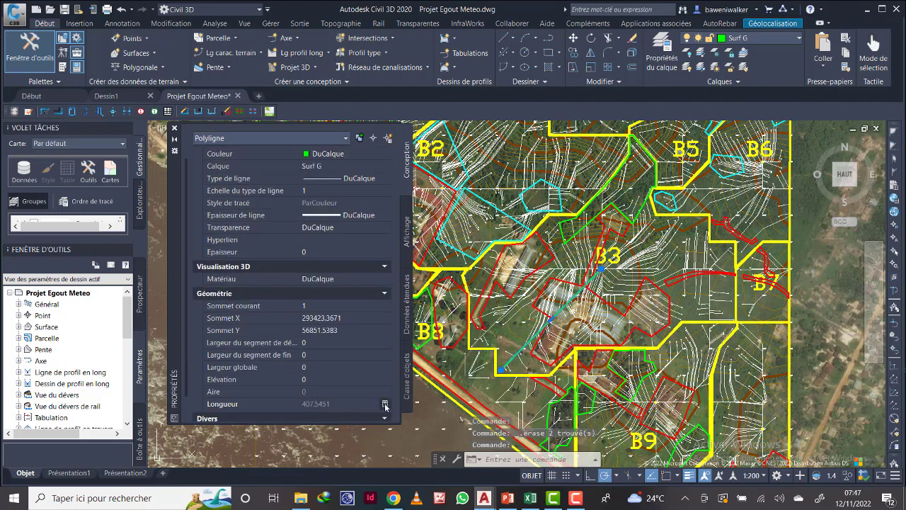
left_click(385, 404)
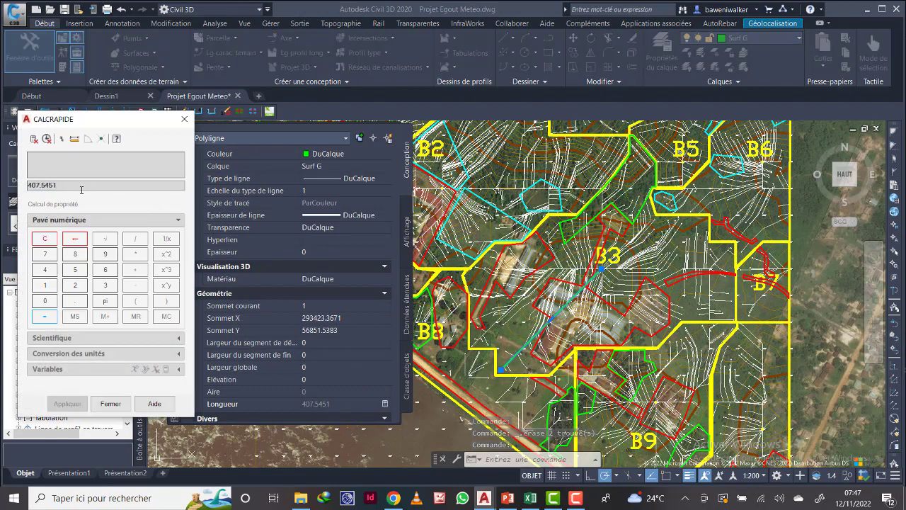
left_click_drag(81, 189, 25, 186)
right_click(27, 185)
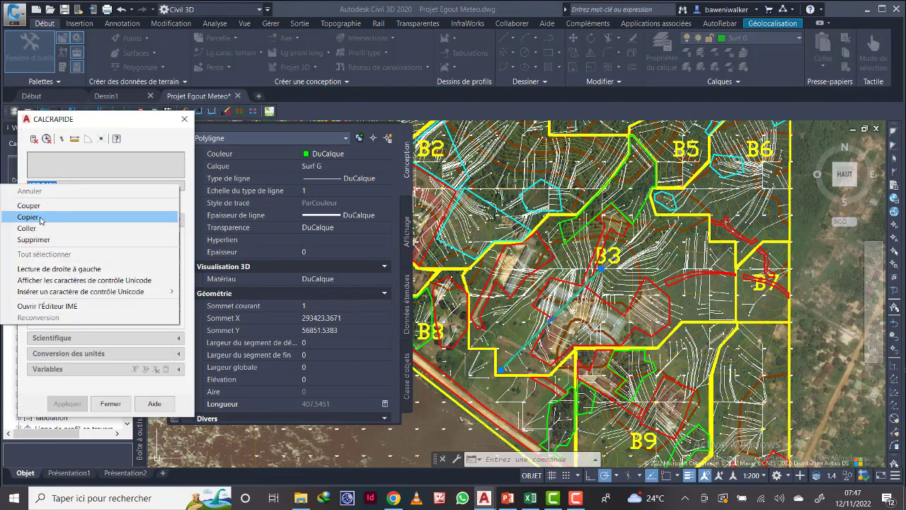
left_click(41, 218)
left_click(531, 497)
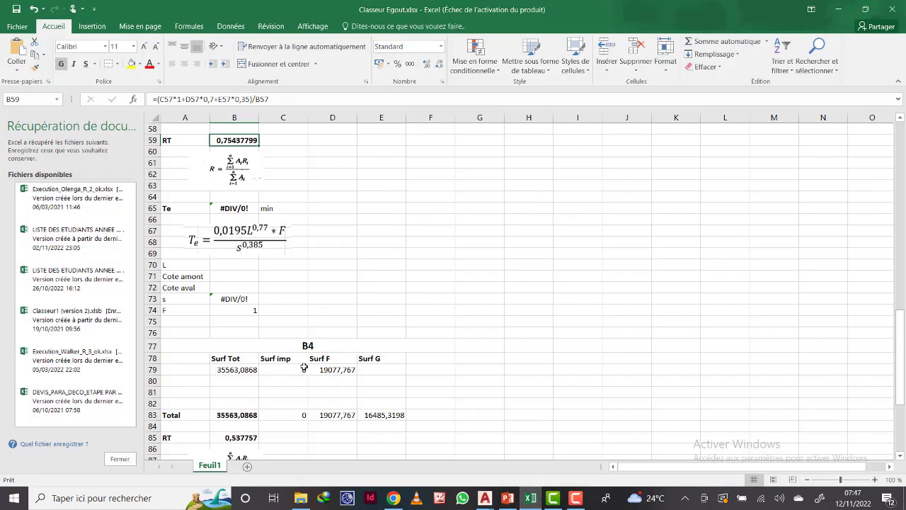
Paste the flow length into B70 and switch its decimal point to a comma, giving 407,5451.
left_click(236, 265)
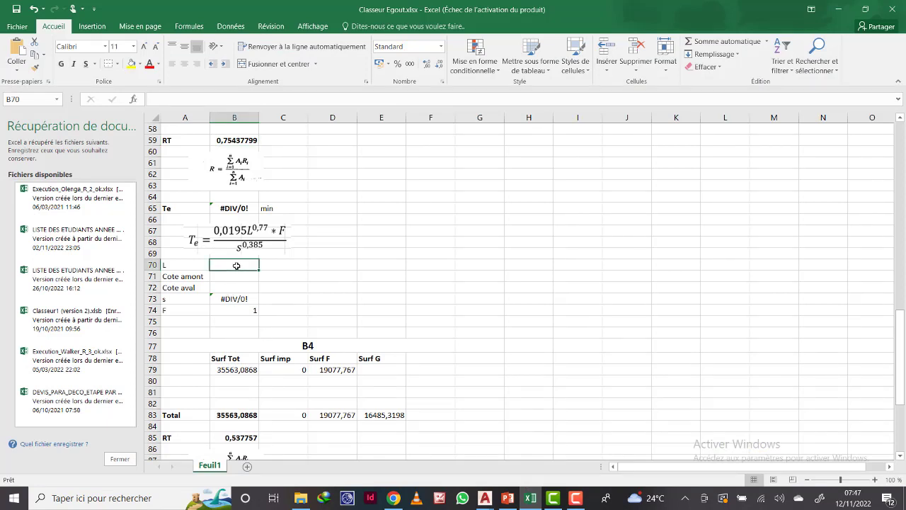
right_click(236, 265)
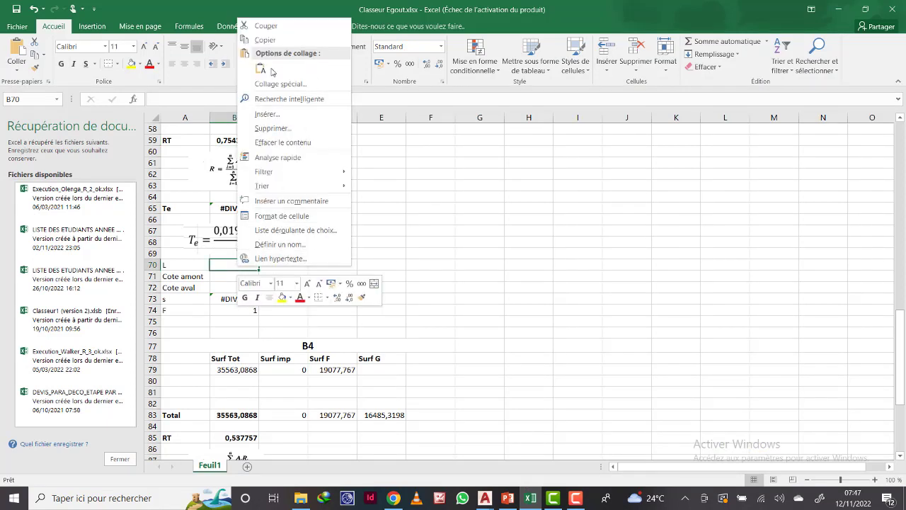
left_click(270, 71)
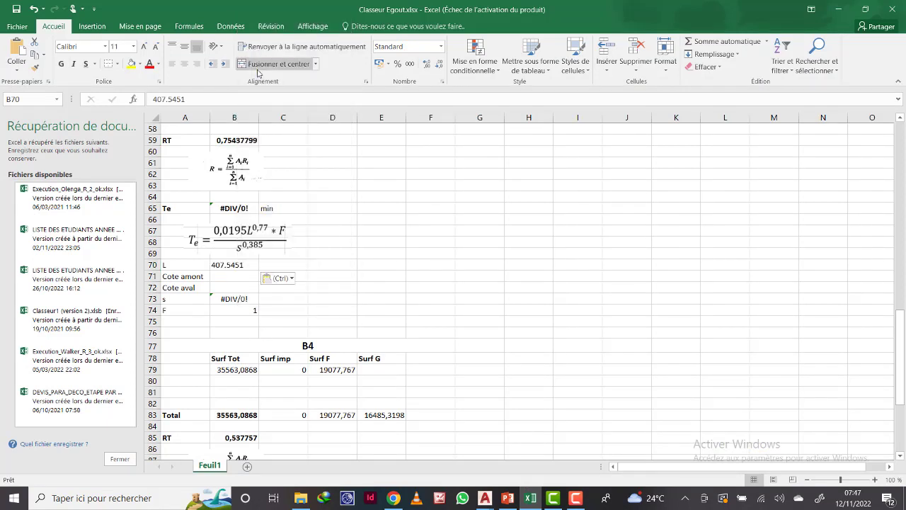
double_click(236, 264)
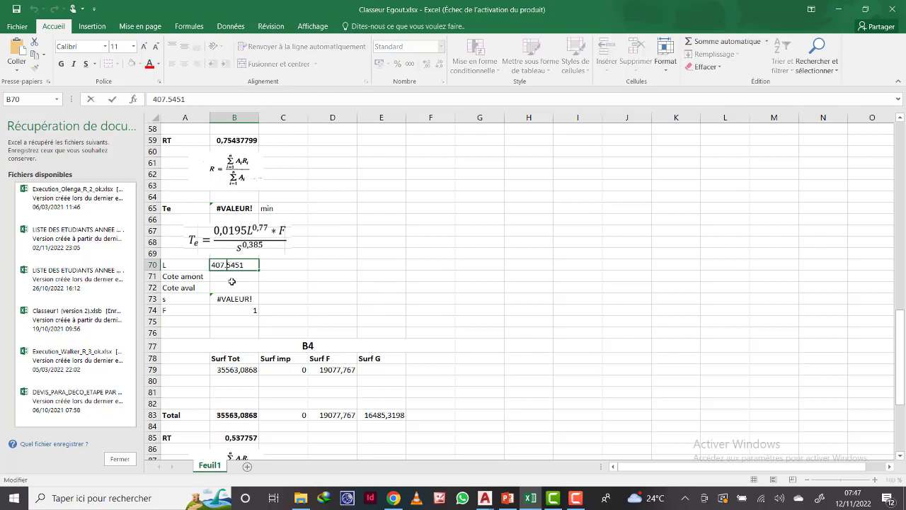
key("BackSpace")
type(",")
key("Return")
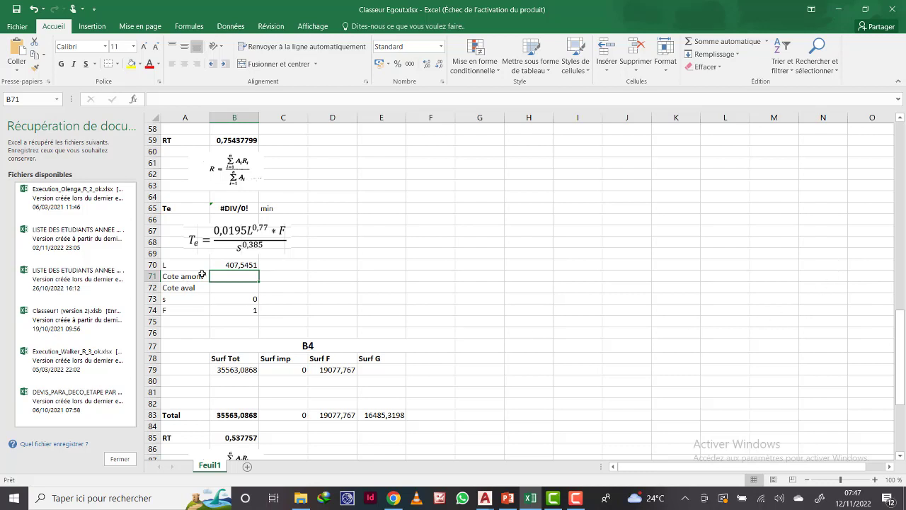
Close the quick calculator and zoom to both ends of the cyan B3 flow path to read their elevations.
left_click(485, 498)
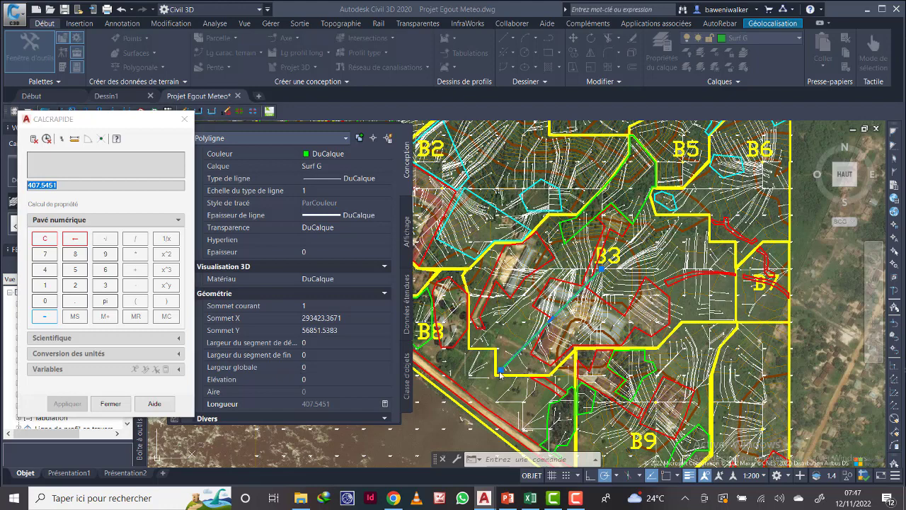
left_click(108, 403)
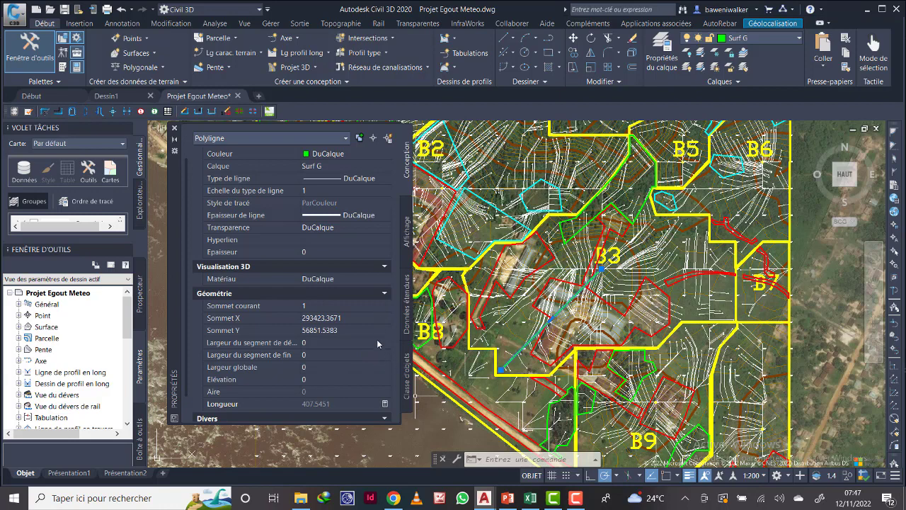
scroll(349, 370, "down", 1)
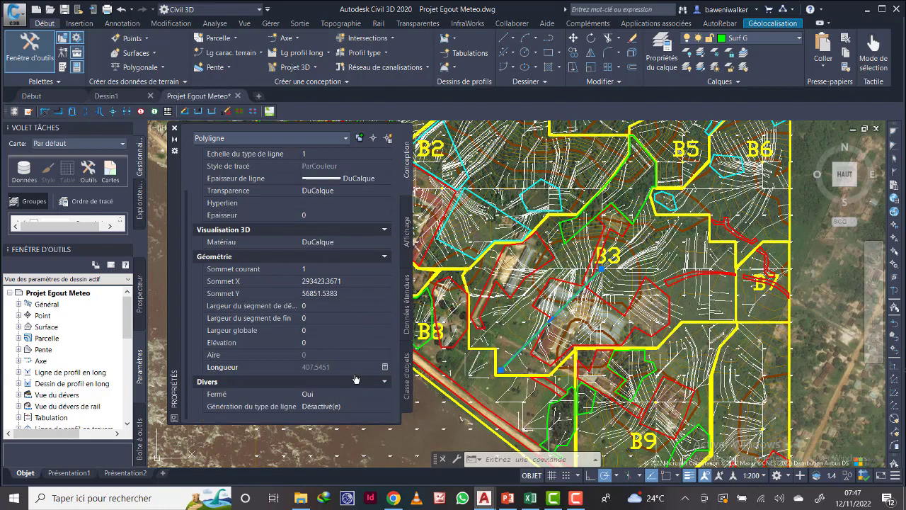
scroll(496, 365, "up", 5)
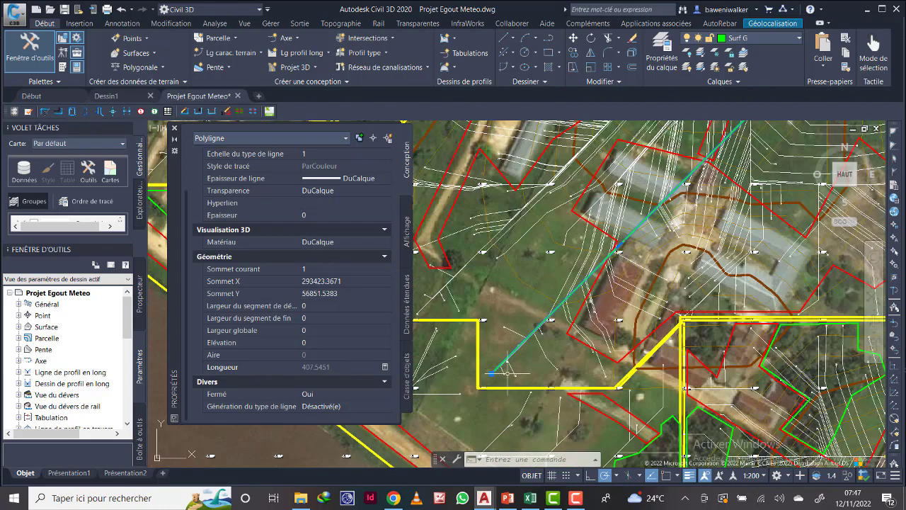
scroll(488, 354, "down", 2)
scroll(503, 361, "down", 2)
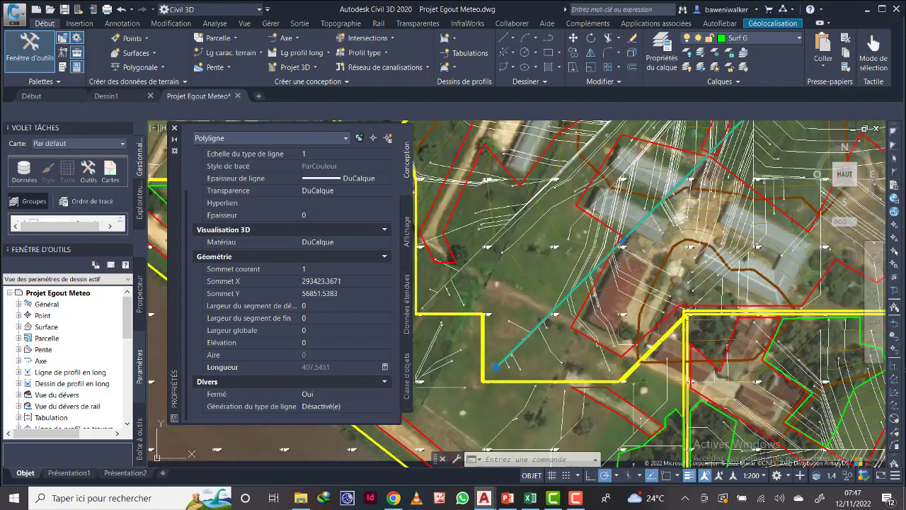
scroll(521, 369, "up", 2)
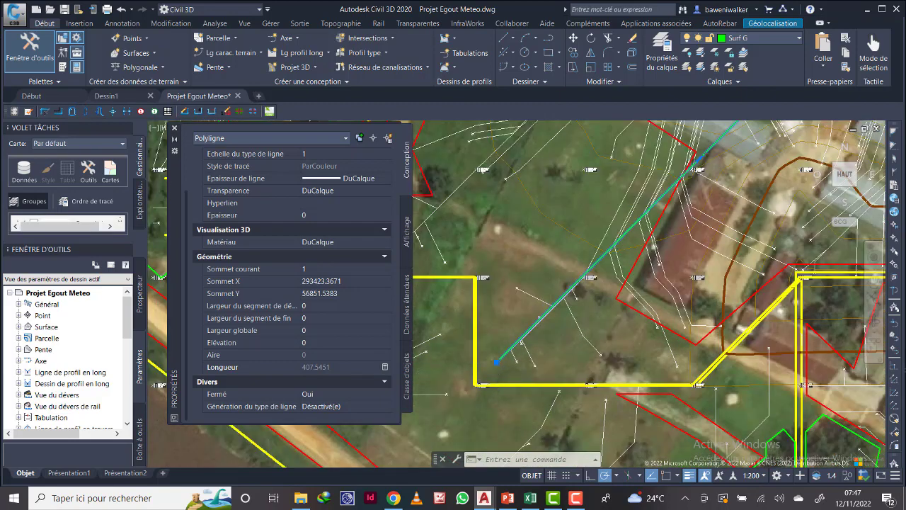
scroll(536, 389, "up", 2)
scroll(471, 391, "up", 3)
scroll(445, 368, "up", 3)
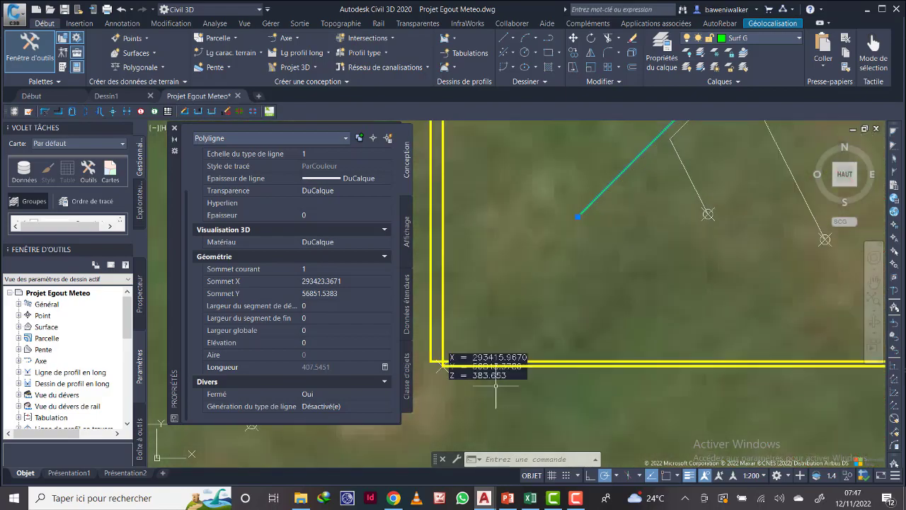
scroll(497, 375, "down", 3)
scroll(499, 365, "down", 3)
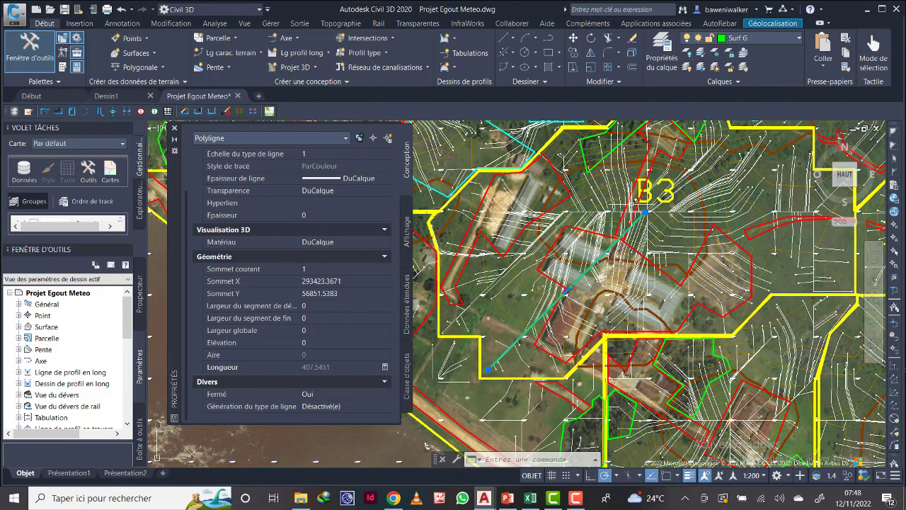
scroll(656, 225, "up", 4)
scroll(656, 225, "up", 2)
scroll(666, 238, "up", 2)
scroll(671, 239, "up", 2)
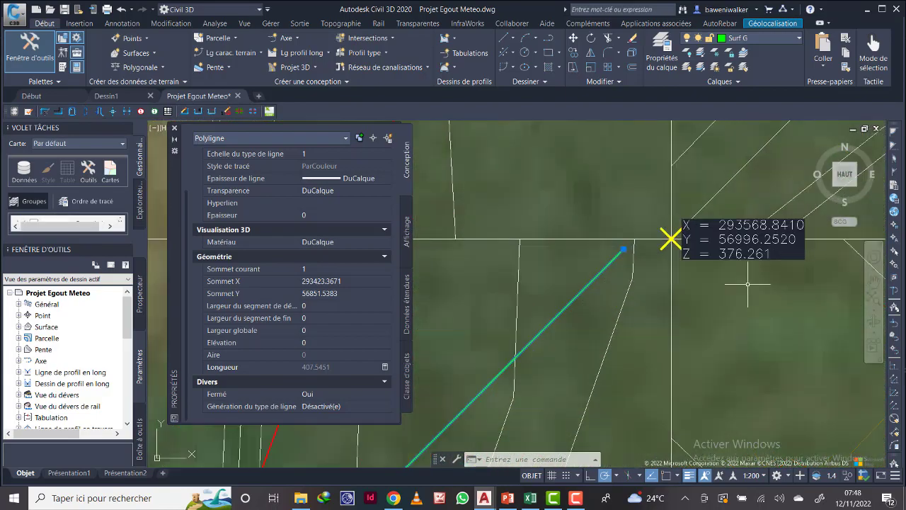
left_click(530, 497)
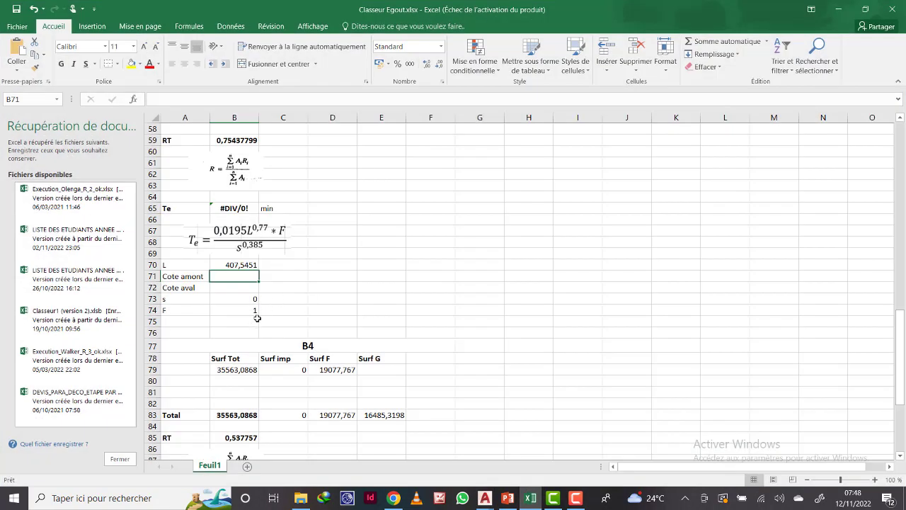
Enter upstream elevation 383 in B71 and downstream elevation 376 in B72.
type("383")
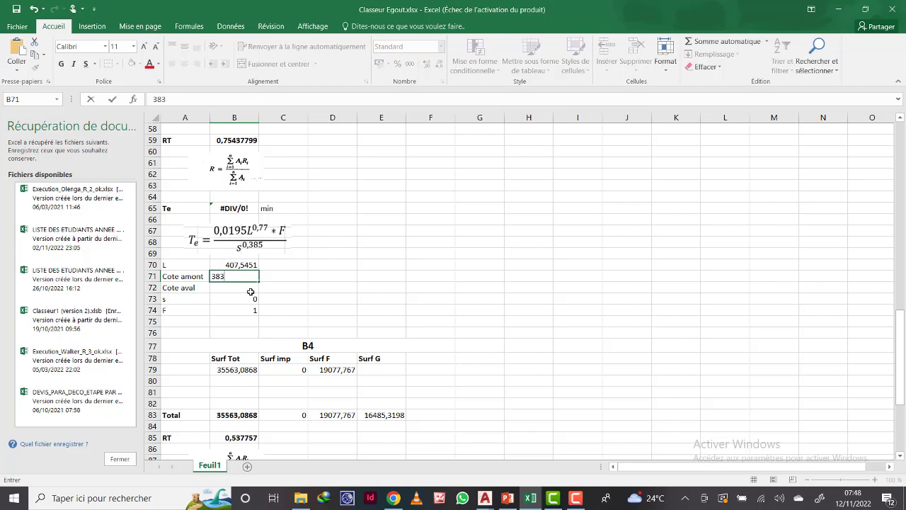
key("Return")
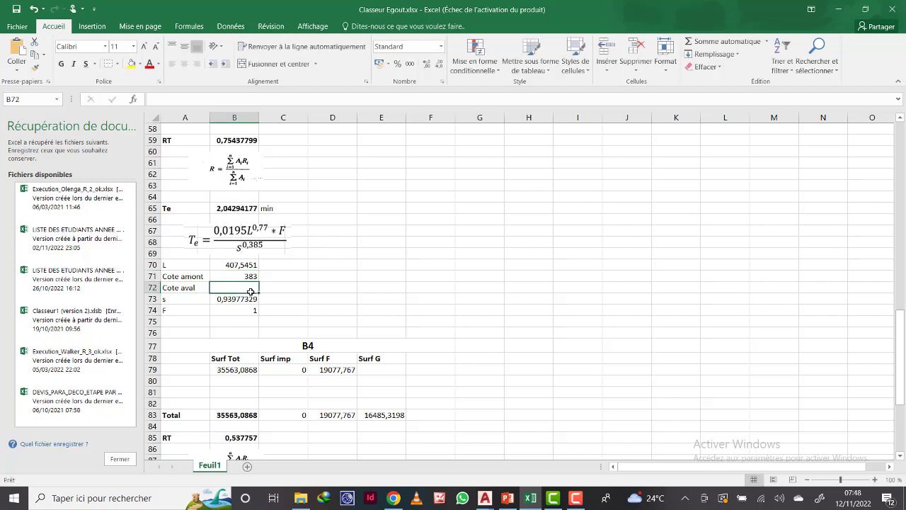
type("376")
key("Return")
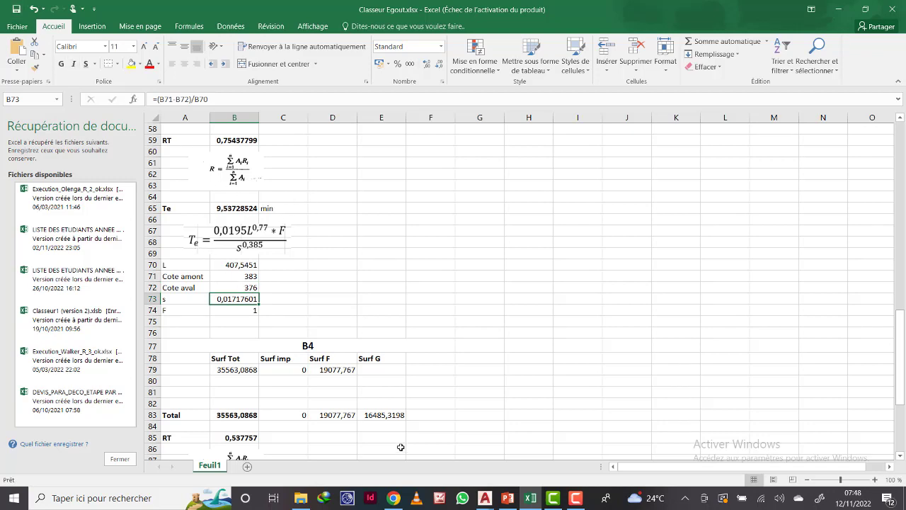
Select and copy the B4 calculation block in rows 77–100.
scroll(308, 298, "down", 1)
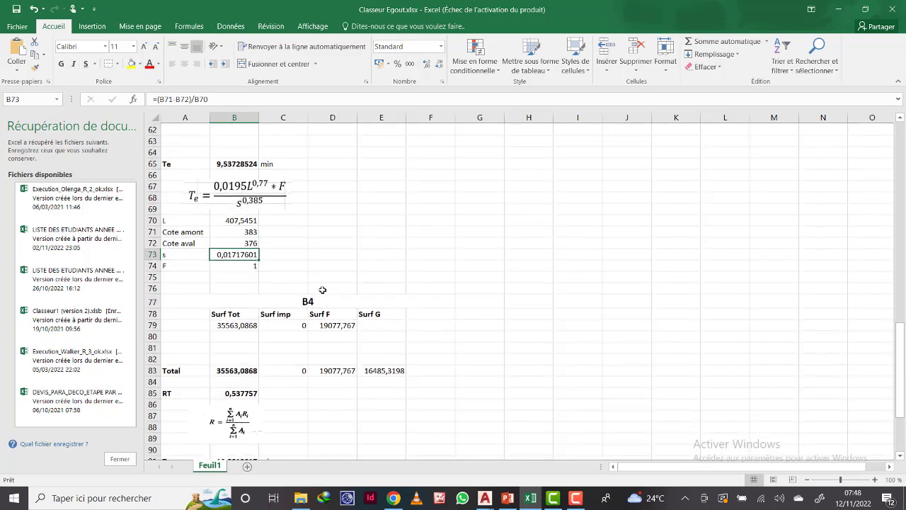
scroll(321, 290, "down", 1)
left_click(477, 285)
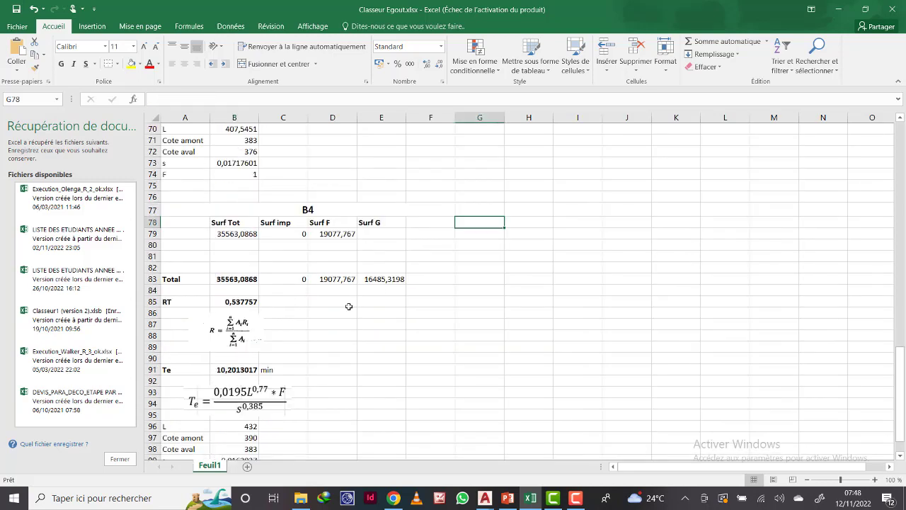
scroll(346, 311, "down", 2)
scroll(383, 269, "down", 2)
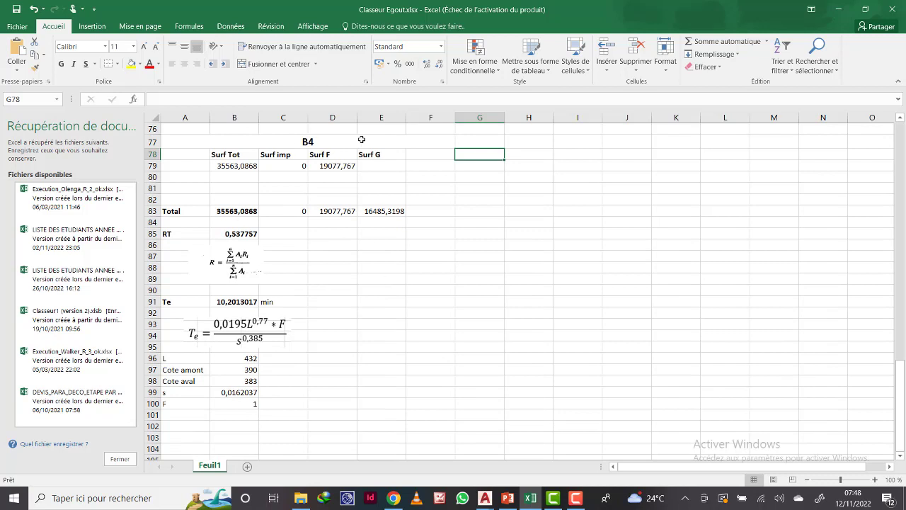
left_click_drag(181, 138, 368, 405)
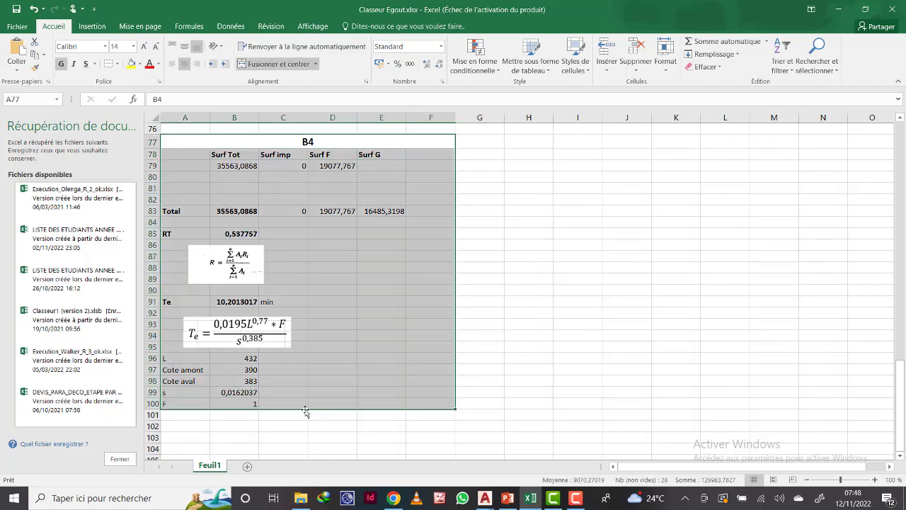
key("ctrl+c")
Paste the block at A103, clear the copy marquee and save the workbook.
scroll(314, 411, "down", 2)
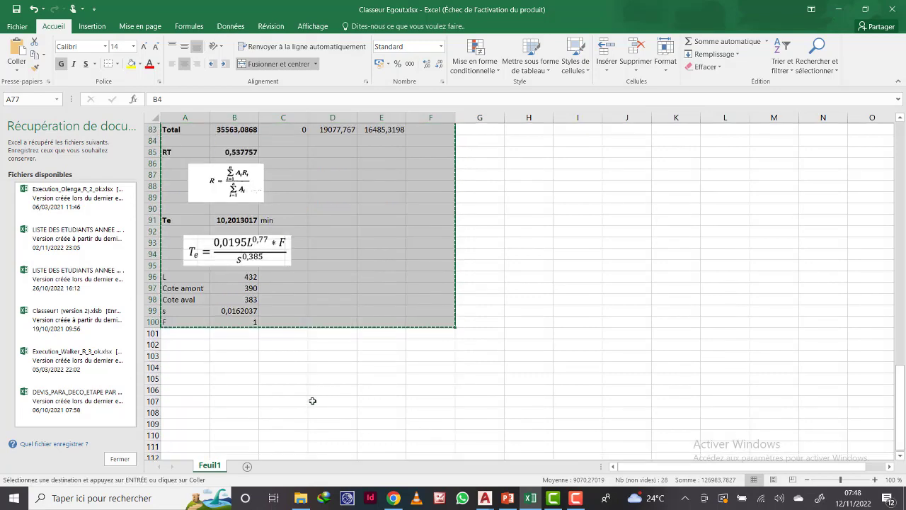
scroll(206, 316, "down", 2)
left_click(170, 290)
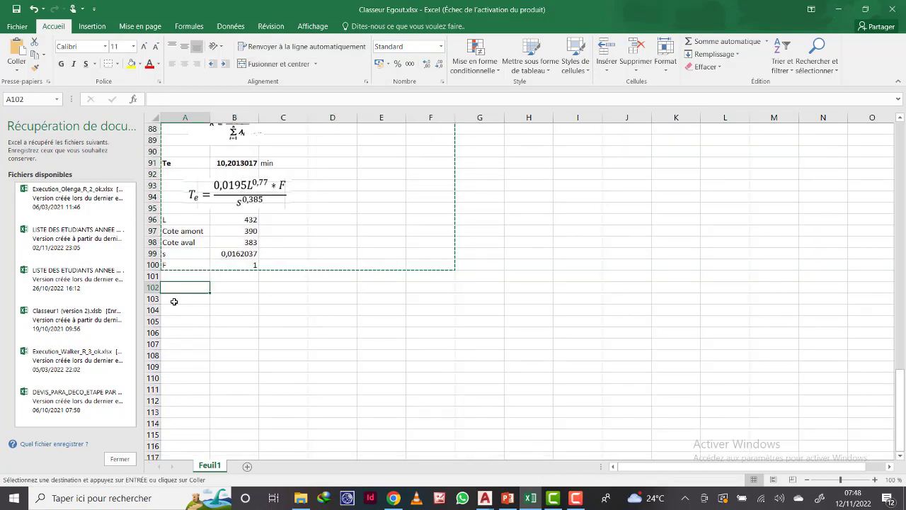
left_click(174, 301)
key("ctrl+v")
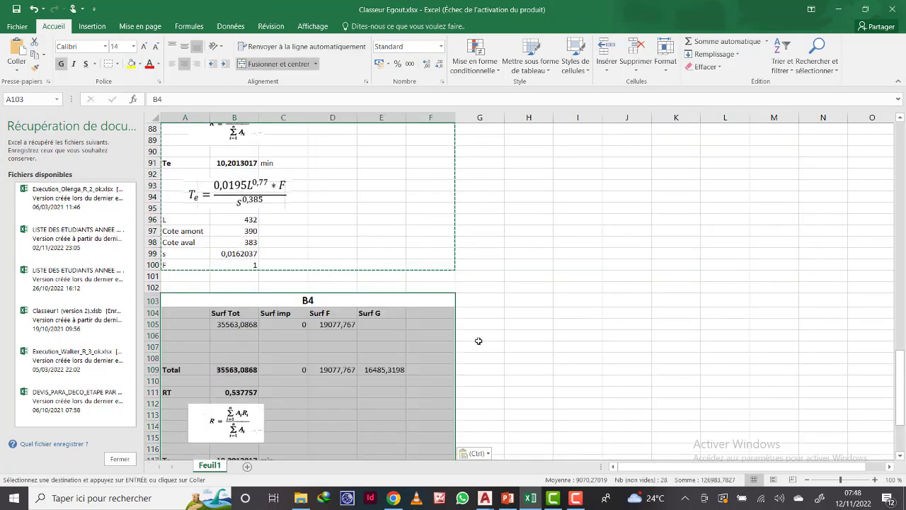
left_click(524, 346)
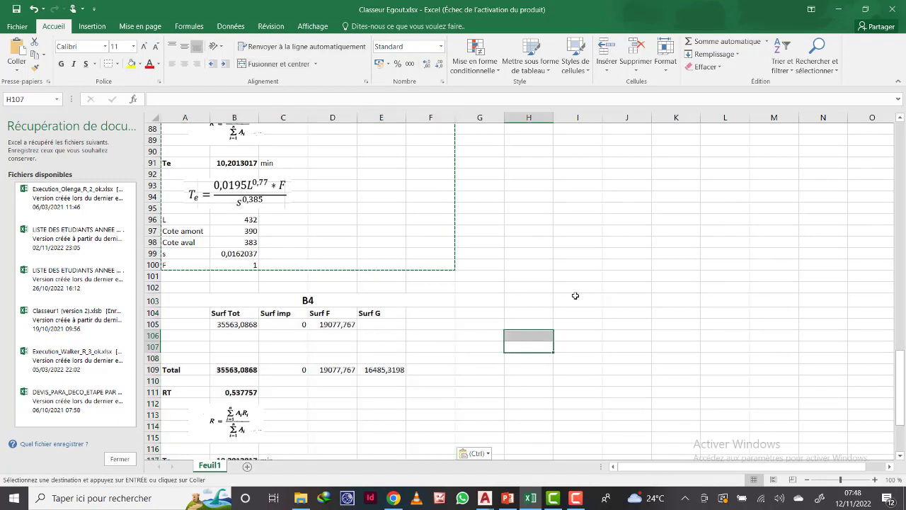
key("Escape")
left_click(16, 9)
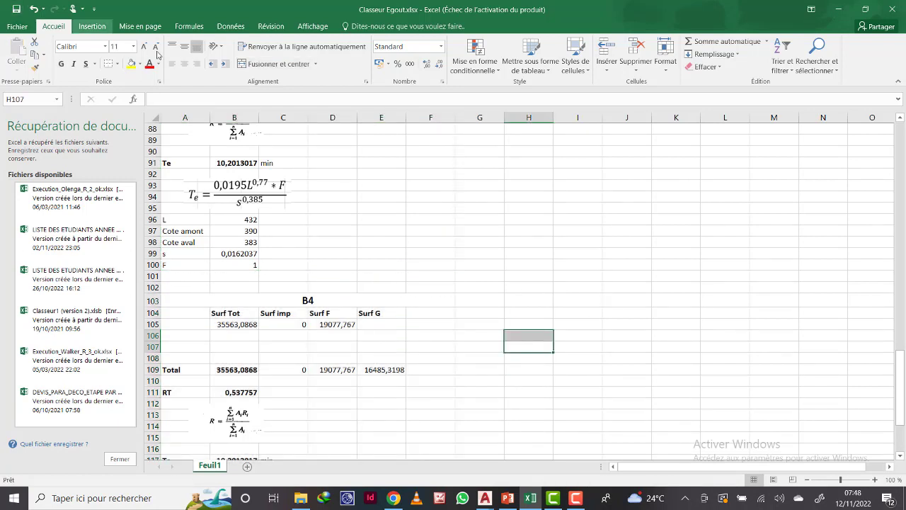
left_click(591, 349)
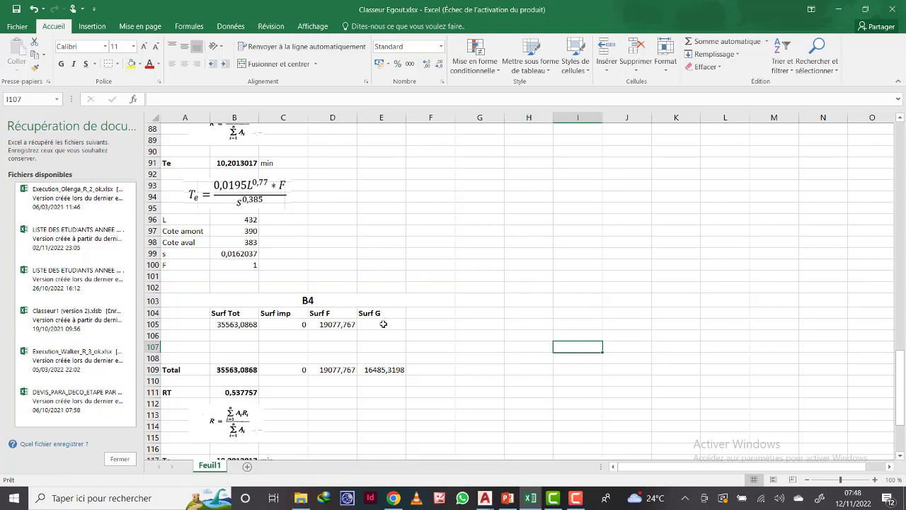
scroll(370, 271, "down", 2)
scroll(344, 222, "down", 2)
Retitle the copied block B5 and clear its area values in rows 105–107.
double_click(318, 164)
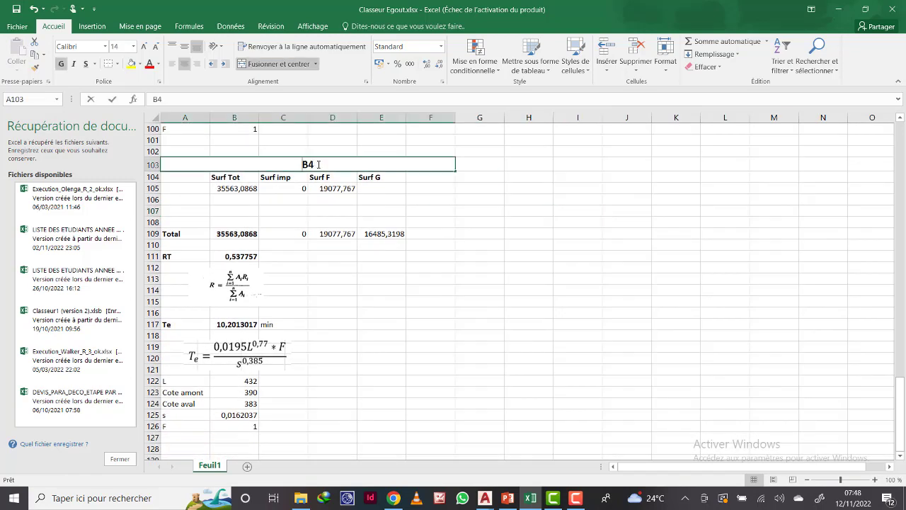
key("BackSpace")
type("5")
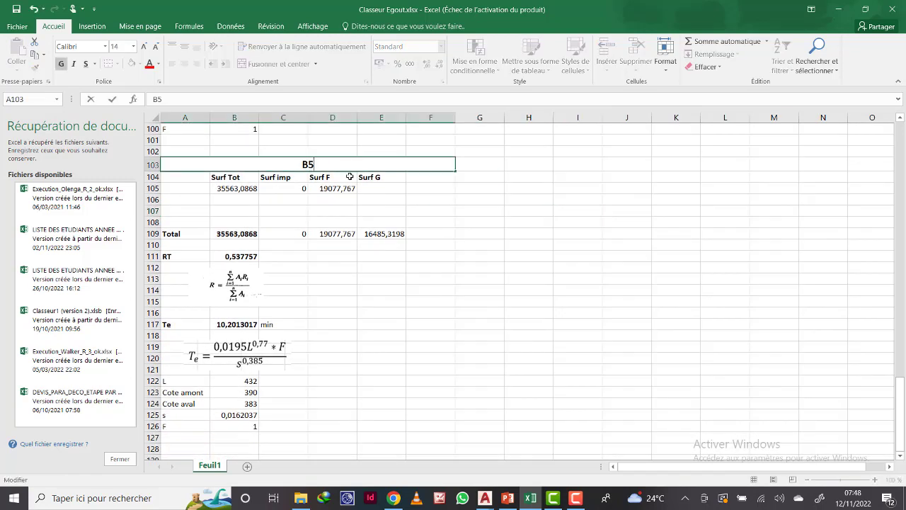
left_click(530, 212)
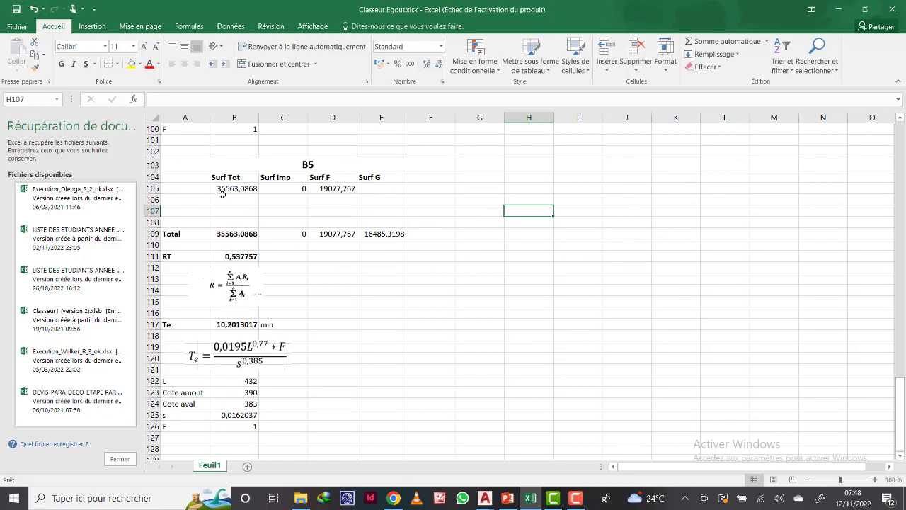
left_click_drag(223, 189, 387, 212)
key("Delete")
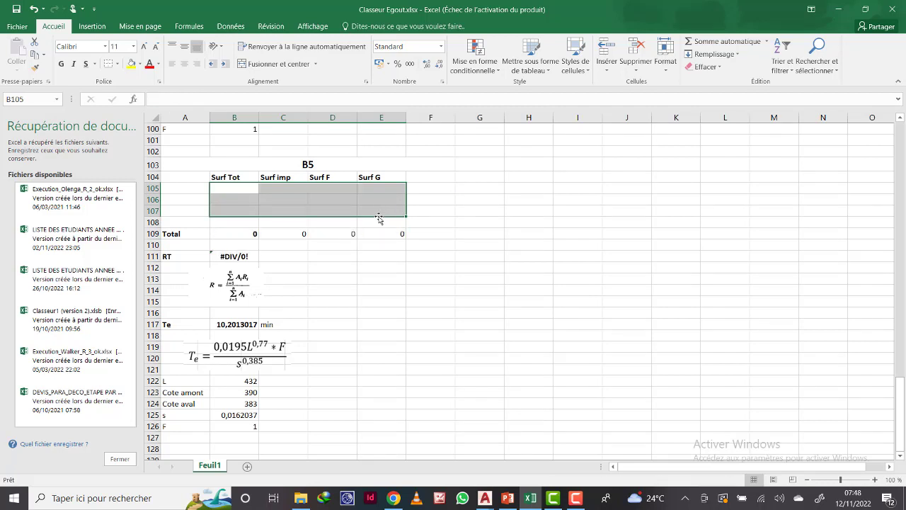
Make E109 sum E105:E108 and AutoSum the Surf F total in D109, checking the other totals.
double_click(388, 234)
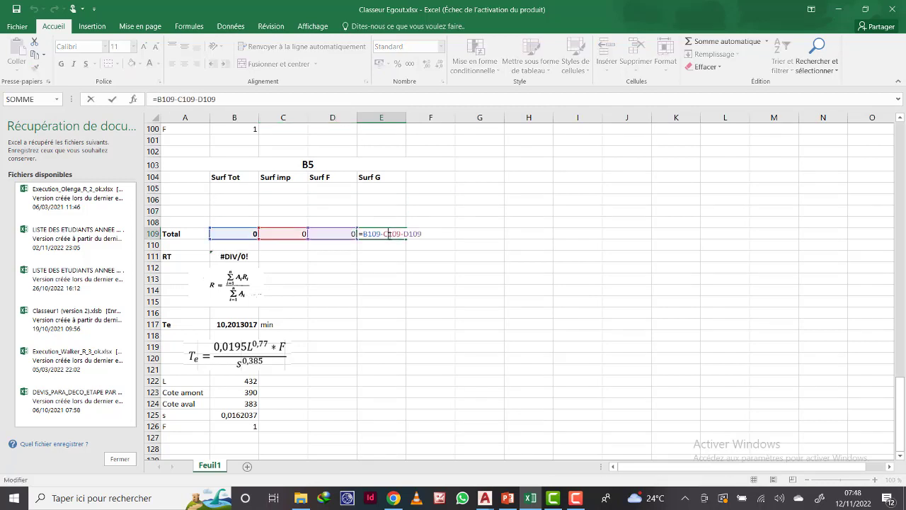
key("Escape")
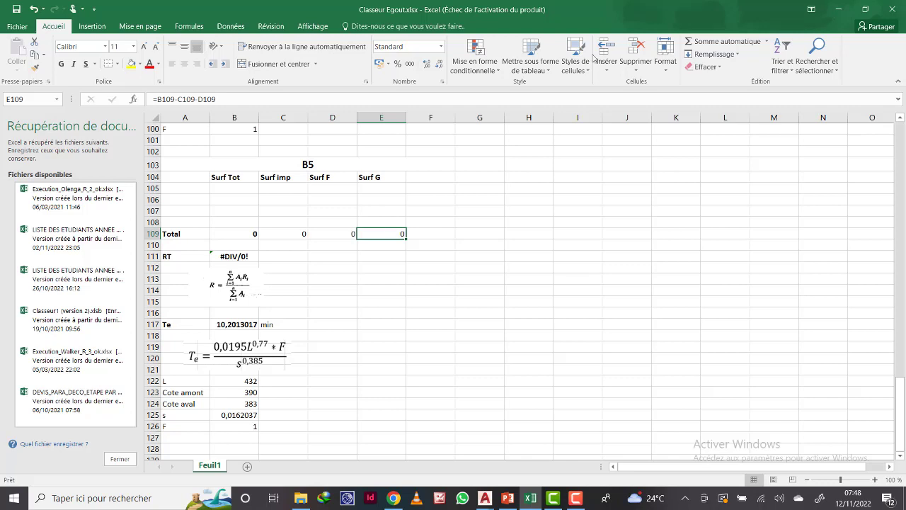
left_click(723, 41)
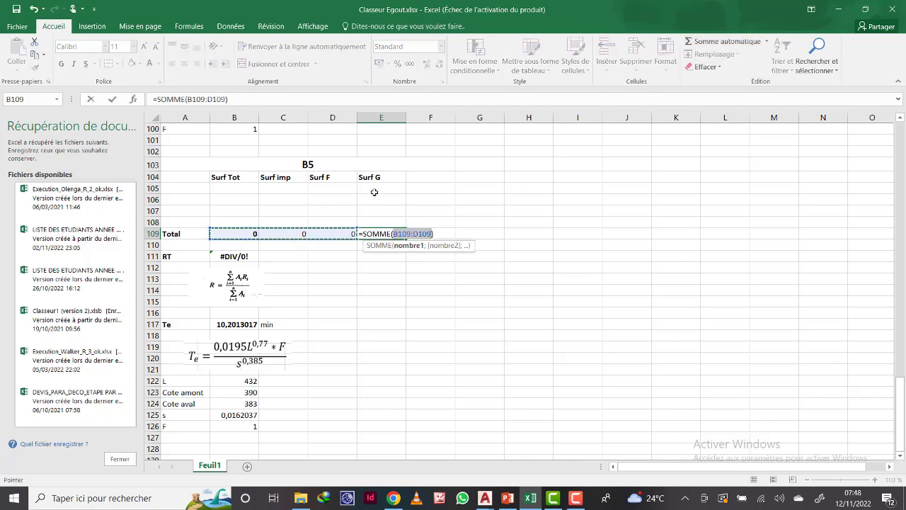
left_click_drag(376, 188, 384, 224)
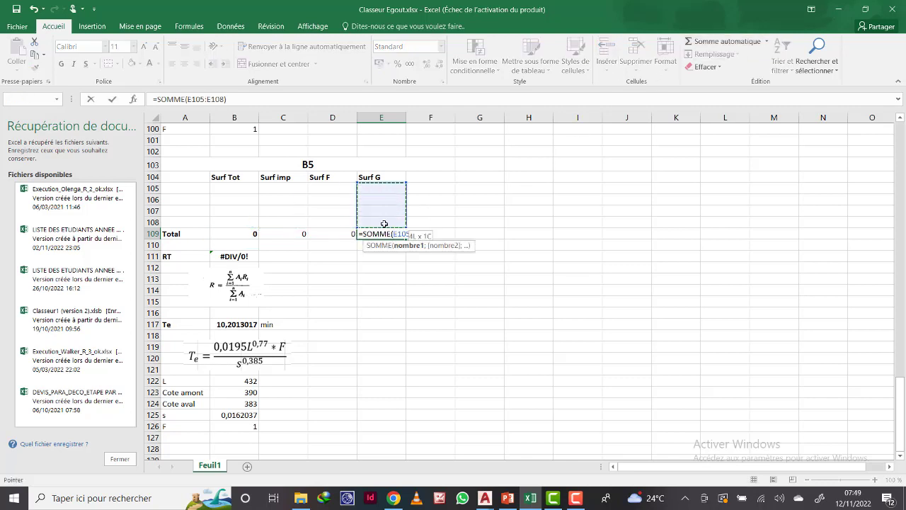
key("Return")
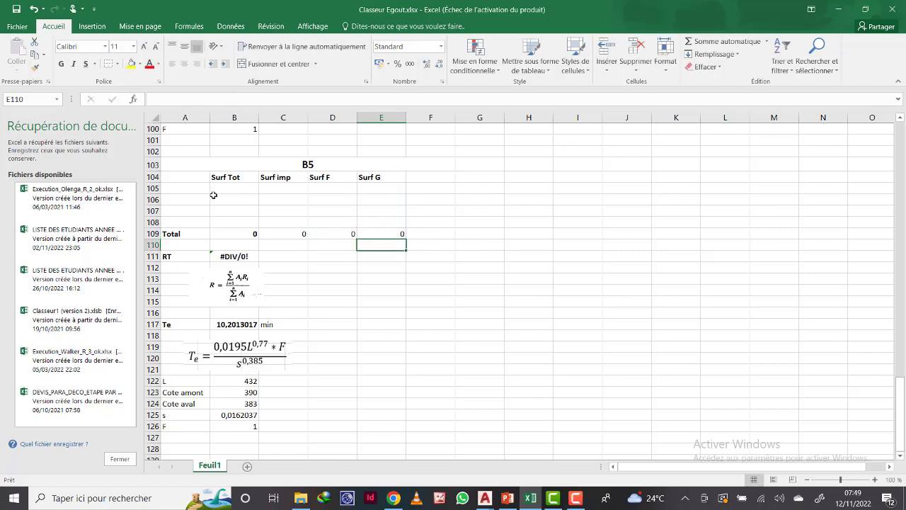
left_click(336, 231)
key("alt+equal")
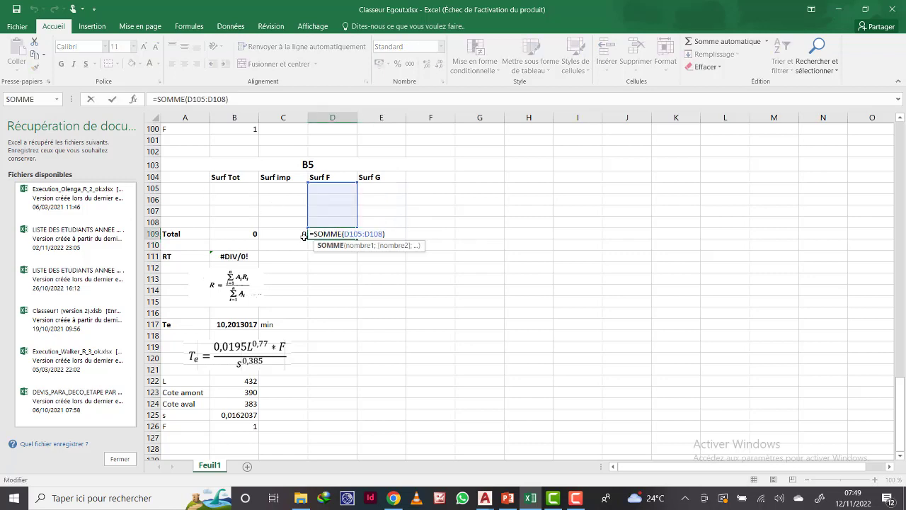
key("Return")
left_click(276, 231)
double_click(275, 231)
key("Escape")
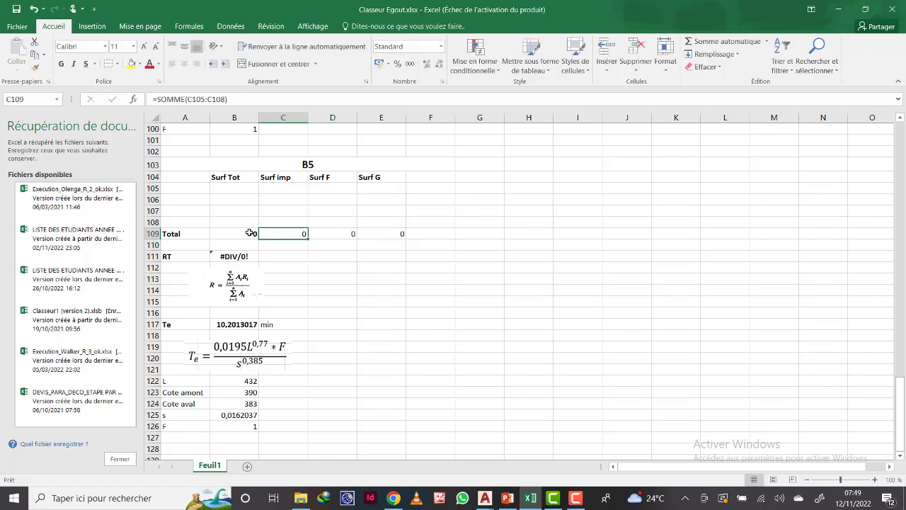
double_click(243, 232)
key("Escape")
Clear the copied L, Cote amont and Cote aval values.
scroll(334, 281, "down", 3)
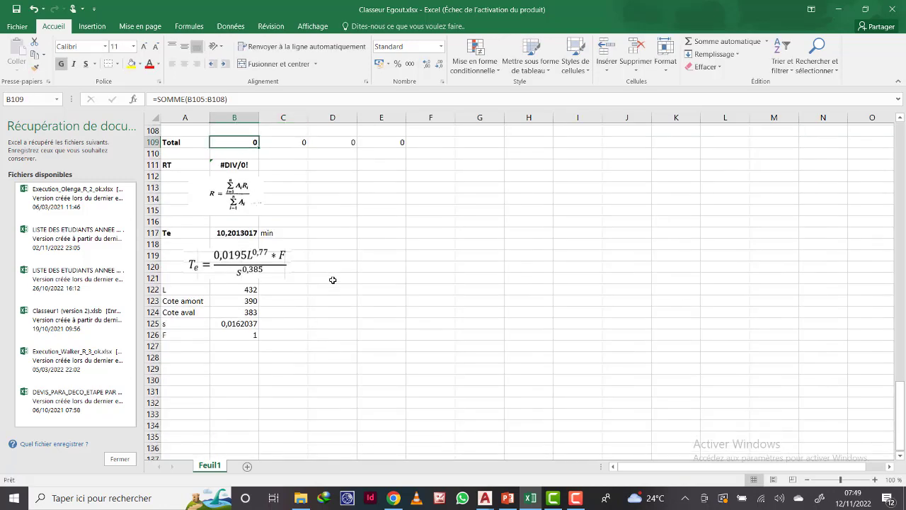
left_click_drag(251, 277, 244, 299)
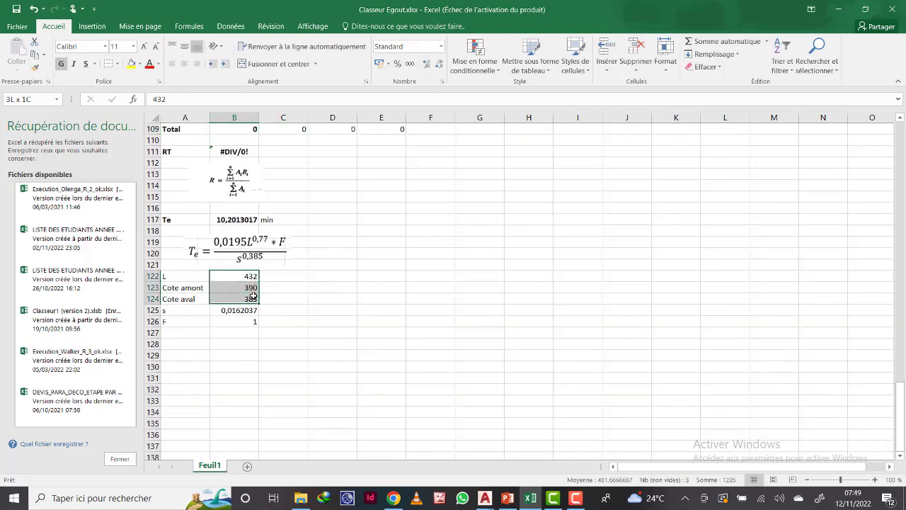
key("Delete")
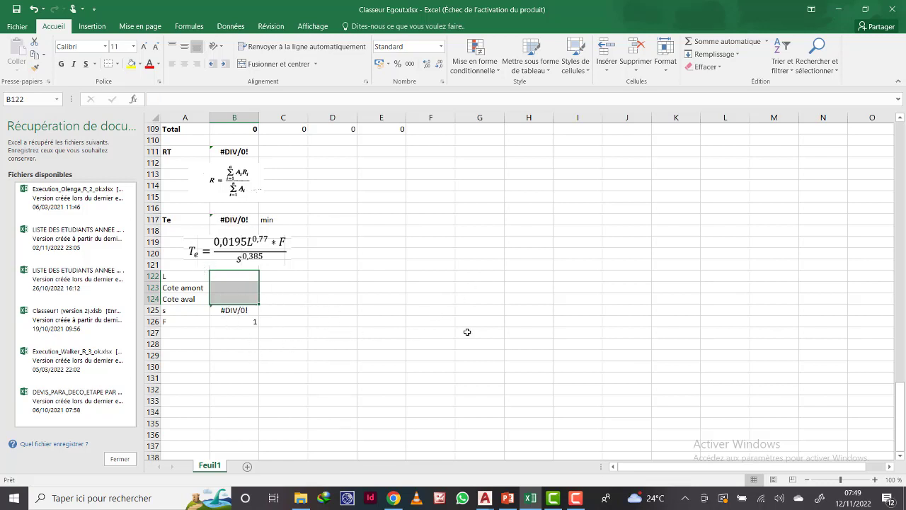
scroll(474, 343, "up", 1)
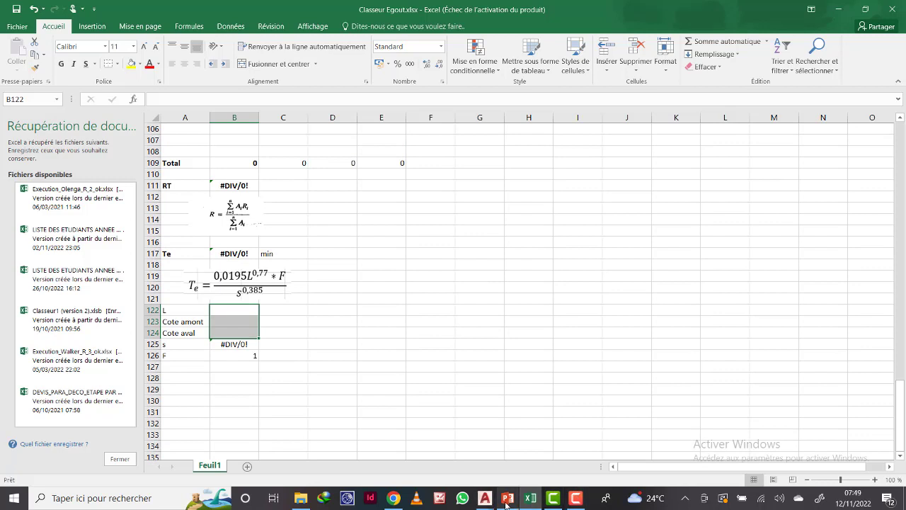
Frame B4, B5 and B6 on the map and select the yellow B5 boundary polyline.
mouse_move(507, 498)
left_click(530, 460)
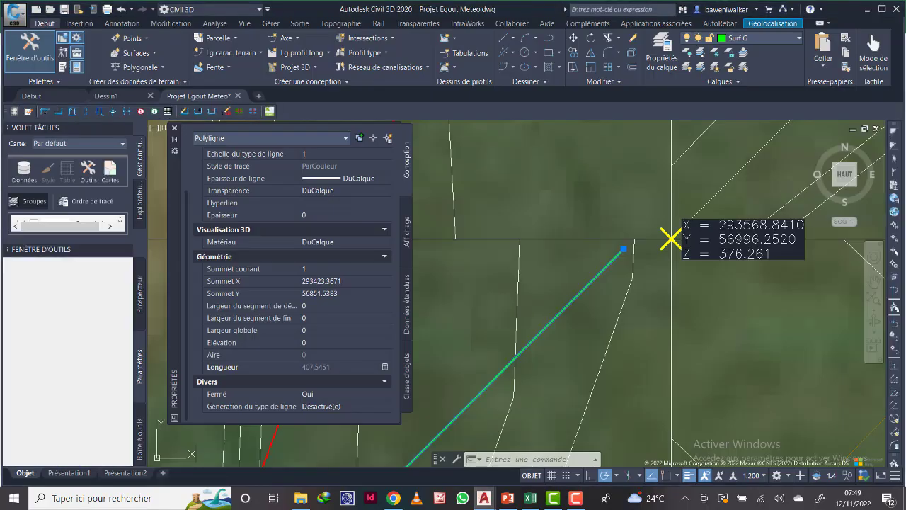
scroll(534, 333, "down", 3)
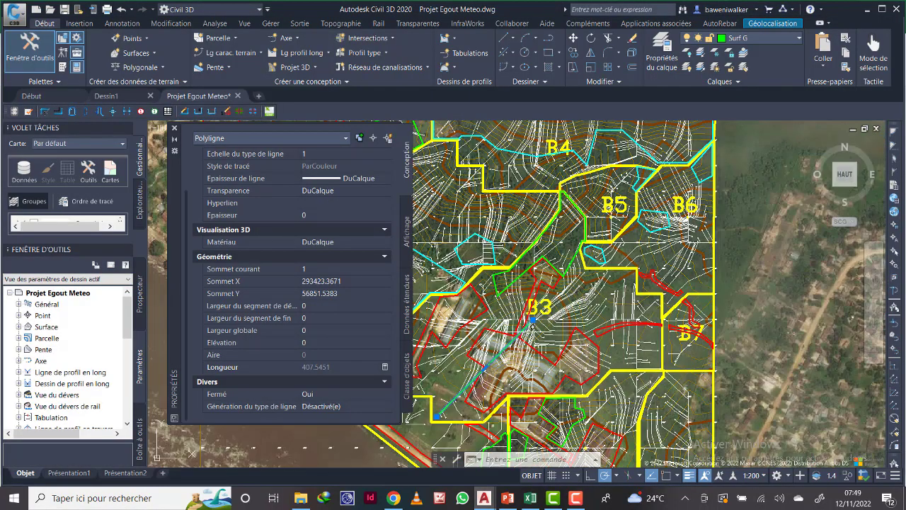
key("Delete")
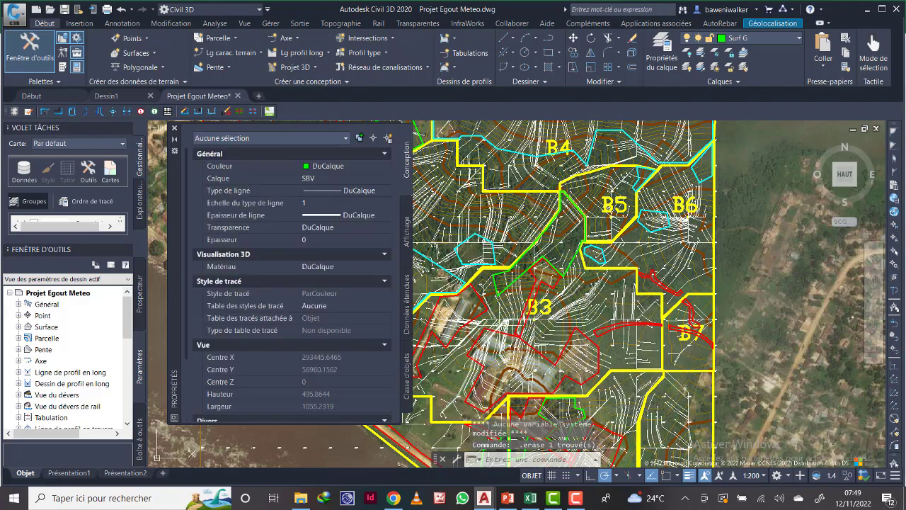
scroll(552, 333, "down", 3)
scroll(563, 287, "up", 5)
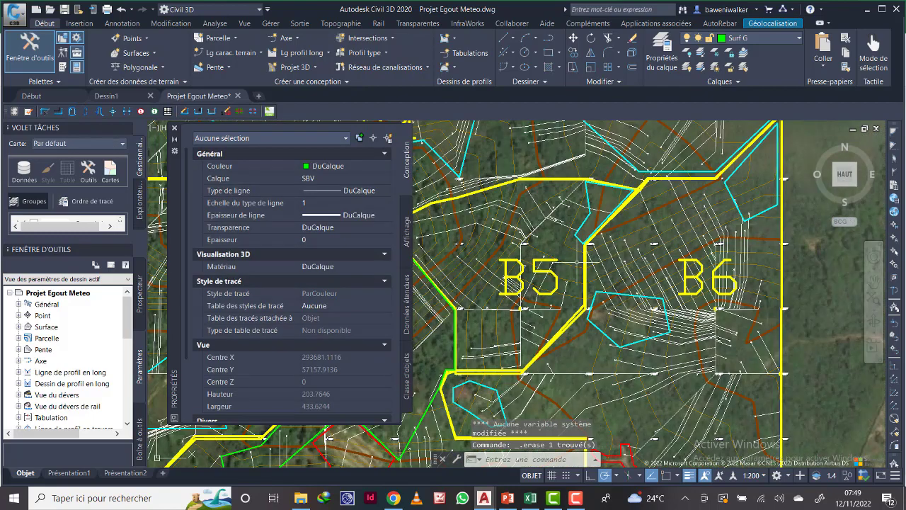
middle_click_drag(579, 262, 698, 247)
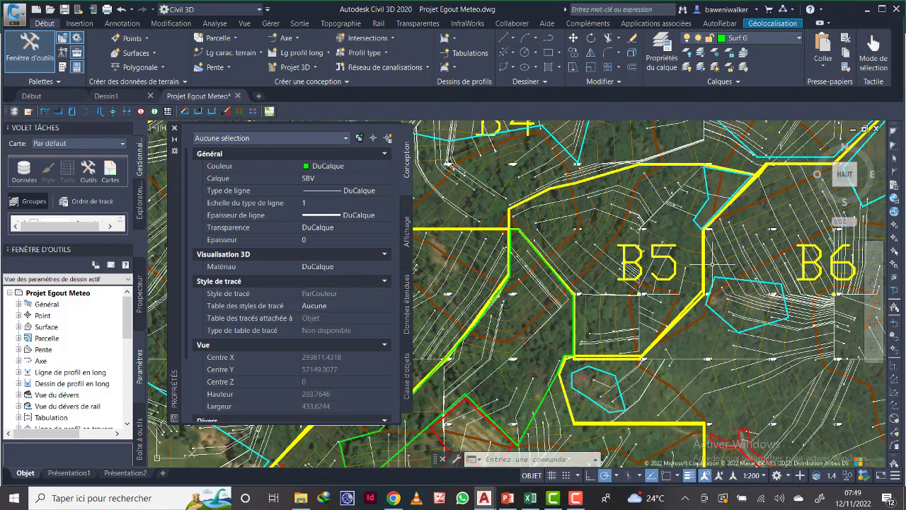
left_click(680, 317)
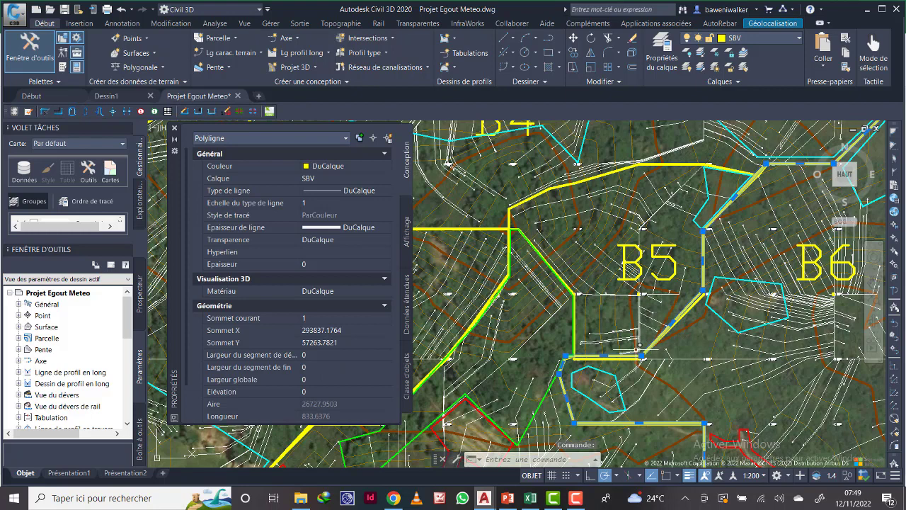
key("Delete")
key("Escape")
left_click(609, 360)
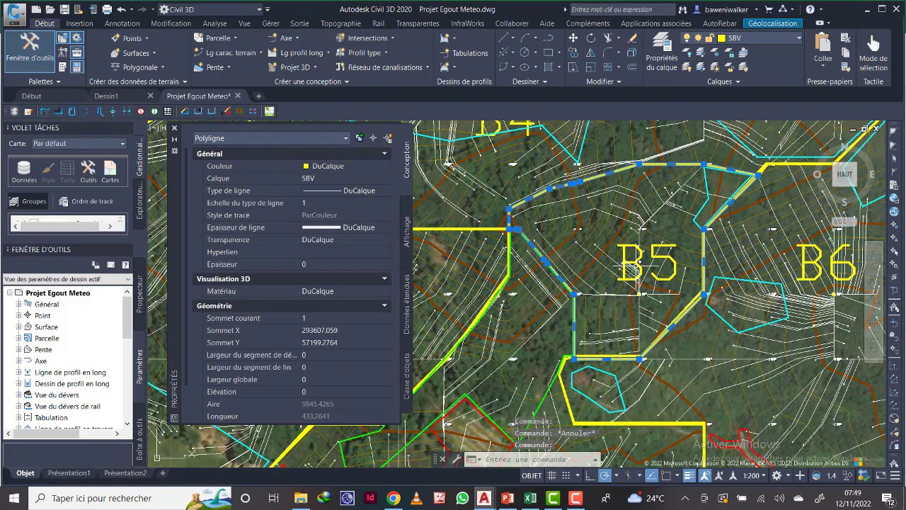
Load the B5 area into QuickCalc and copy the value 9845.4265.
left_click(373, 403)
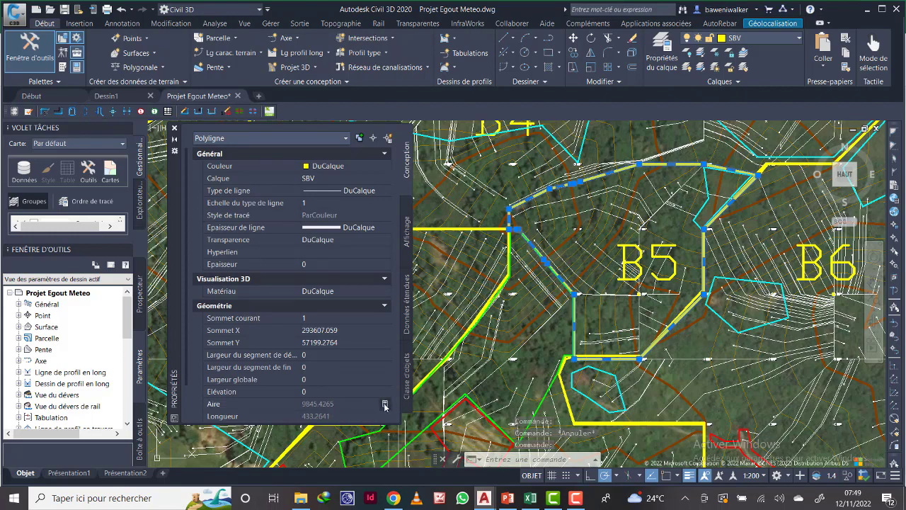
left_click(384, 404)
double_click(43, 185)
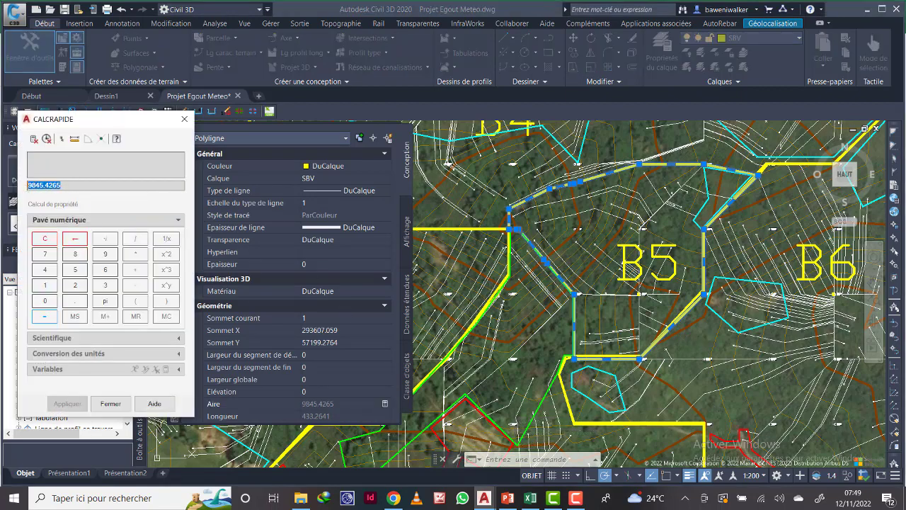
right_click(31, 186)
left_click(45, 220)
left_click(531, 497)
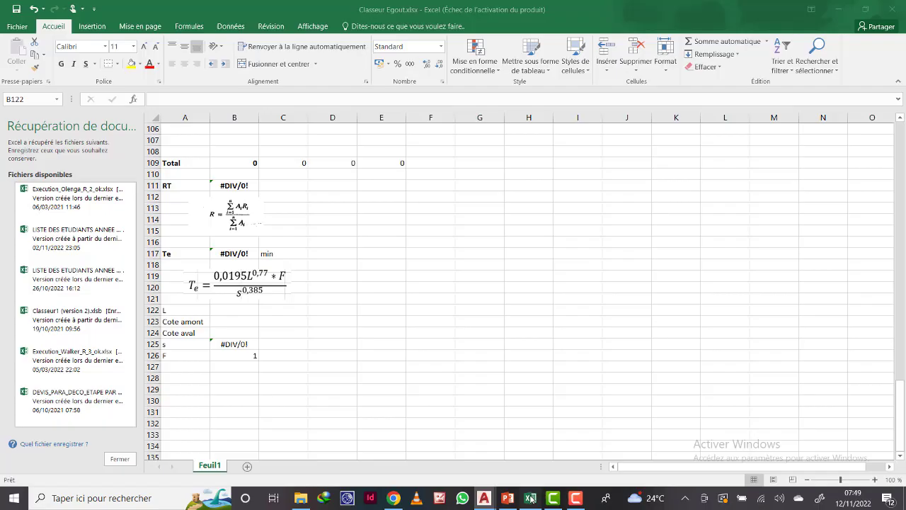
Paste the B5 area into B105 and change it to 9845,4265 with a comma decimal.
left_click(371, 311)
scroll(281, 225, "up", 4)
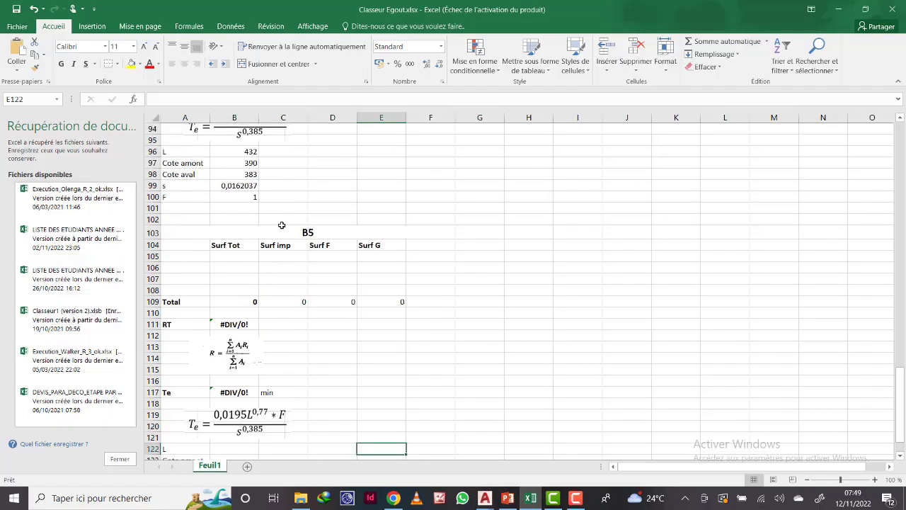
left_click(228, 258)
right_click(244, 257)
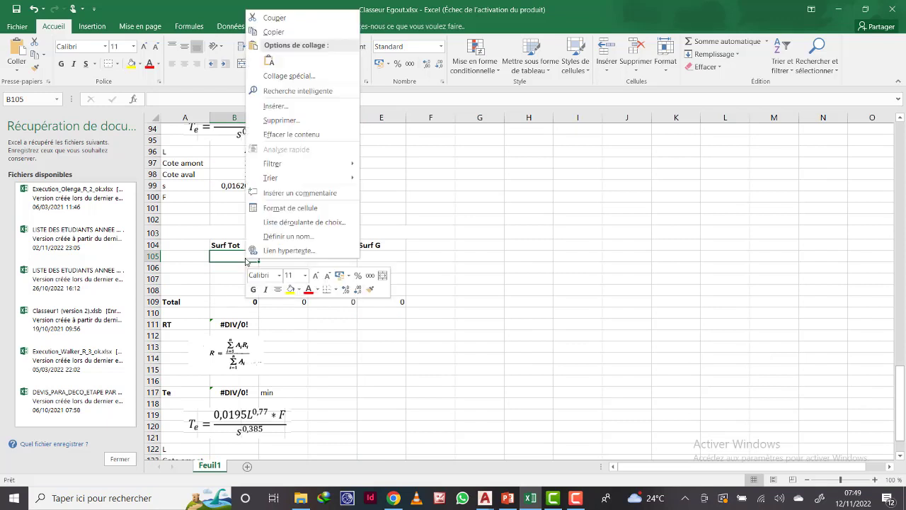
left_click(269, 62)
double_click(233, 258)
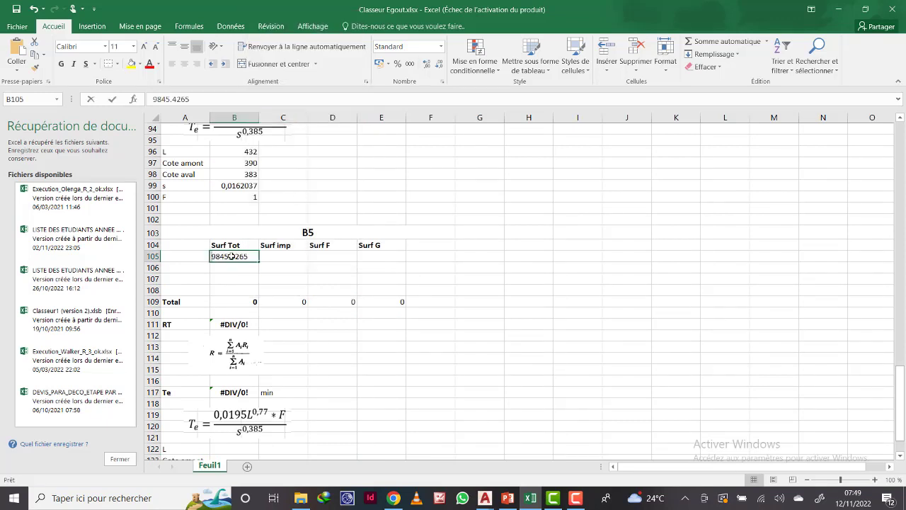
key("BackSpace")
type(",")
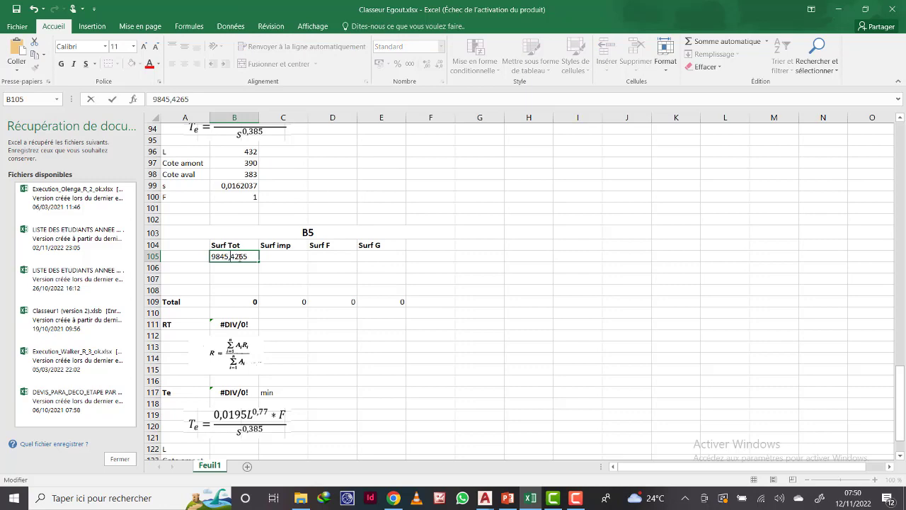
key("Return")
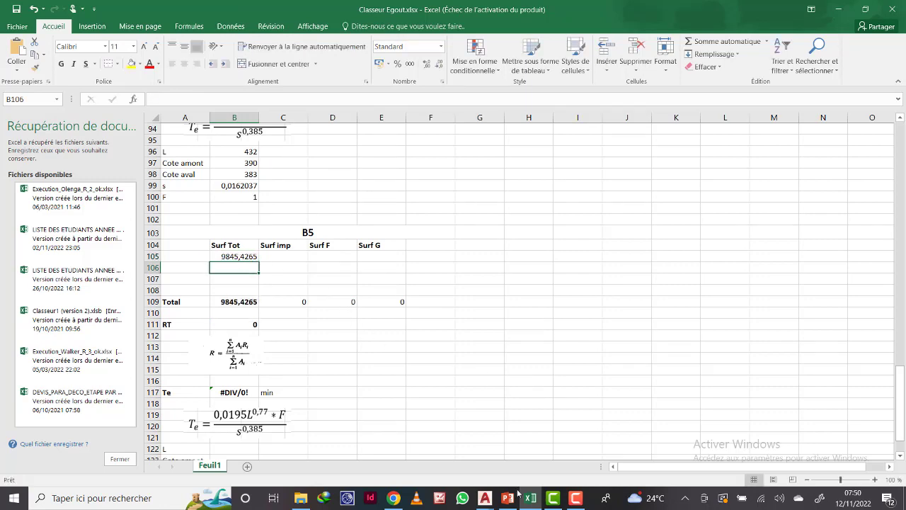
left_click(524, 496)
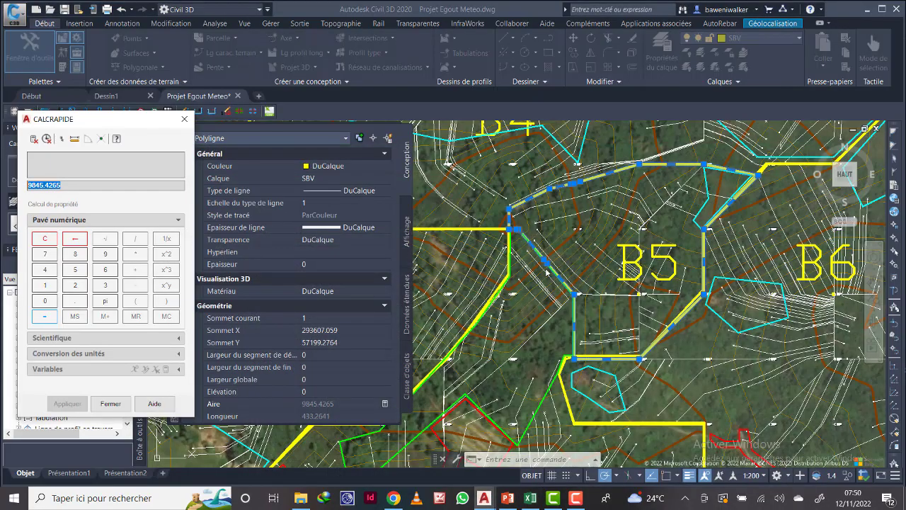
Close the quick calculator, zoom in and select the cyan Surf F polyline inside B5.
left_click(110, 412)
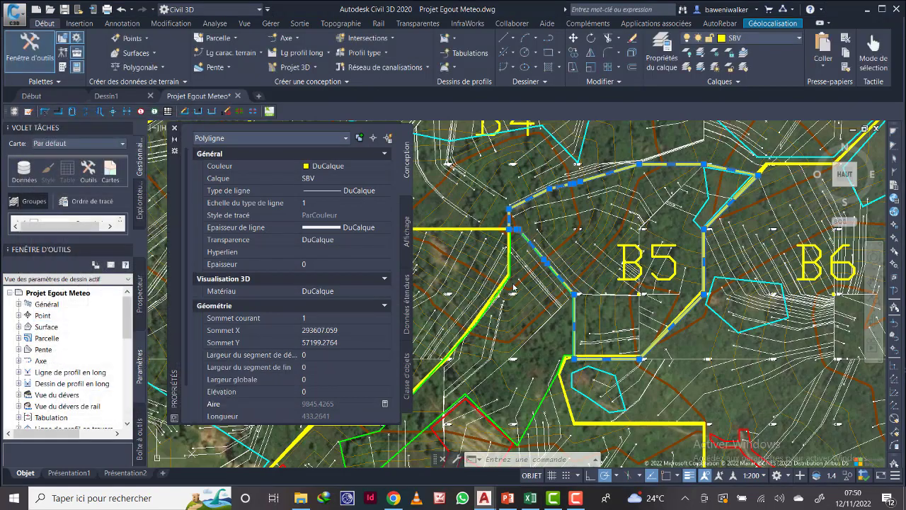
key("Escape")
scroll(555, 289, "down", 2)
scroll(620, 236, "up", 1)
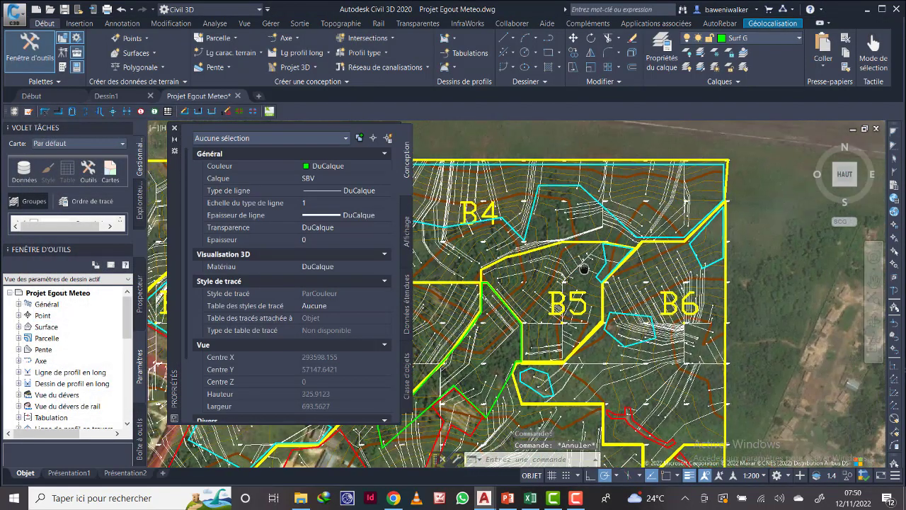
scroll(623, 235, "up", 3)
scroll(628, 231, "up", 2)
left_click(630, 229)
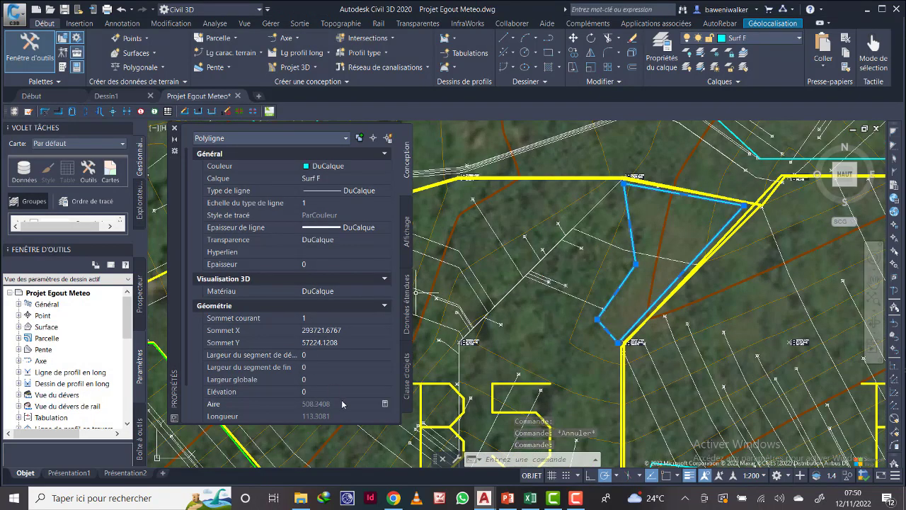
Load the Surf F area into QuickCalc and copy 508.3408.
left_click(385, 404)
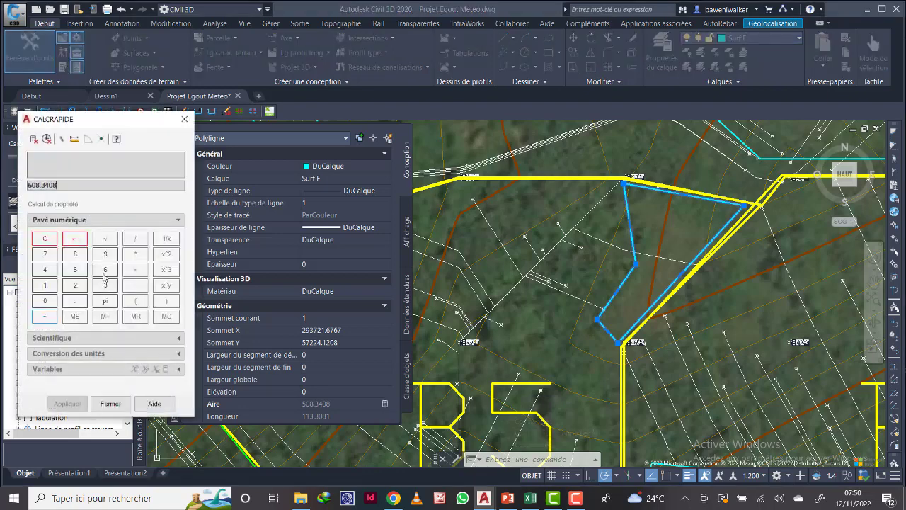
double_click(54, 189)
right_click(44, 186)
left_click(44, 217)
left_click(530, 498)
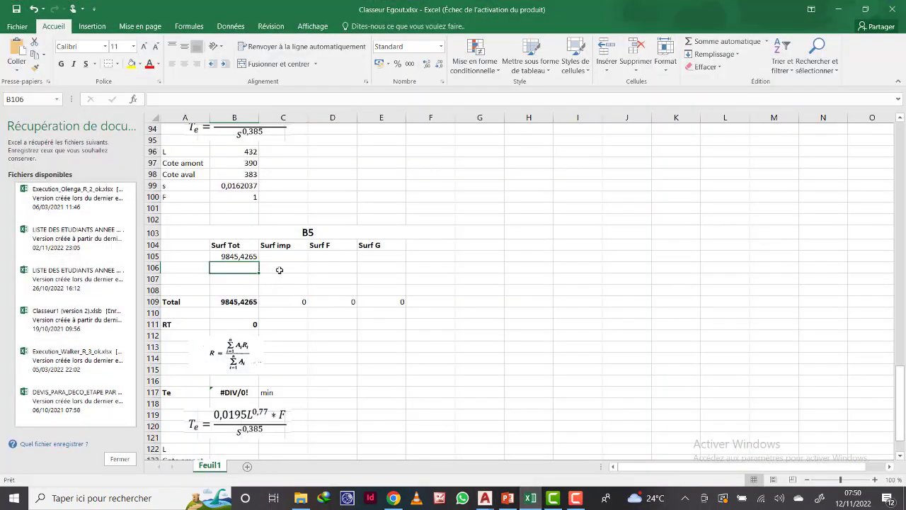
Paste the Surf F area into D105 and correct it to 508,3408 with a comma decimal.
left_click(283, 256)
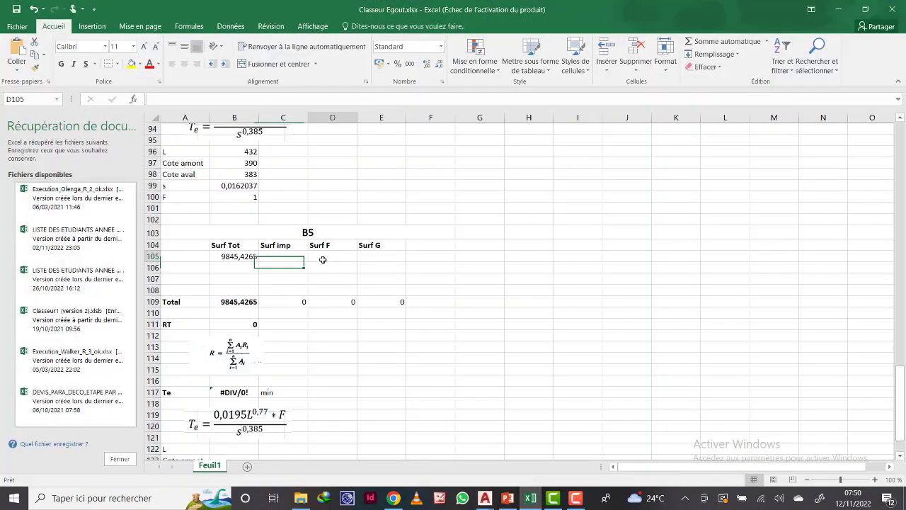
right_click(324, 258)
left_click(347, 65)
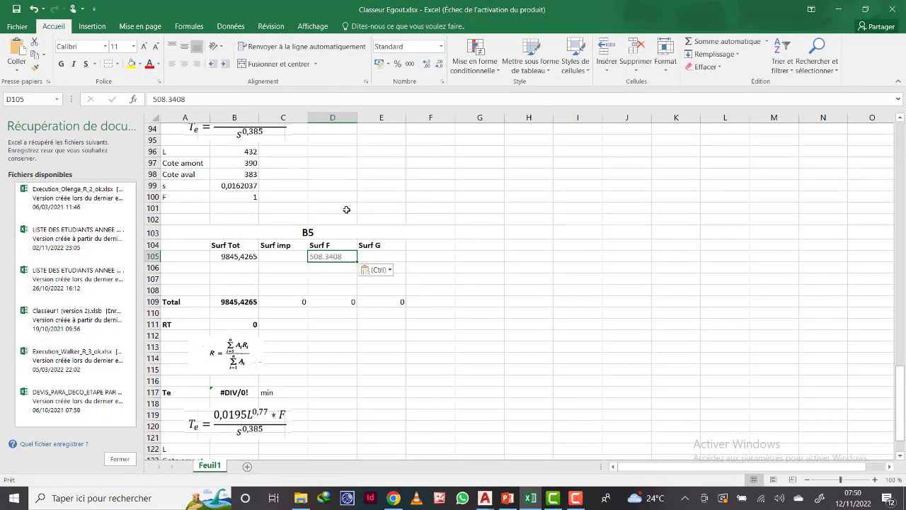
double_click(325, 258)
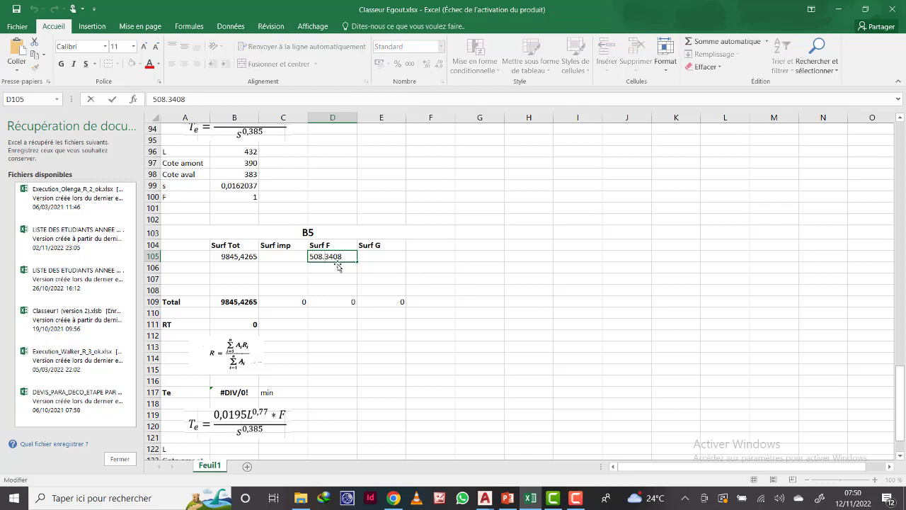
key("Left")
key("Left")
key("Left")
key("BackSpace")
type(",")
key("Return")
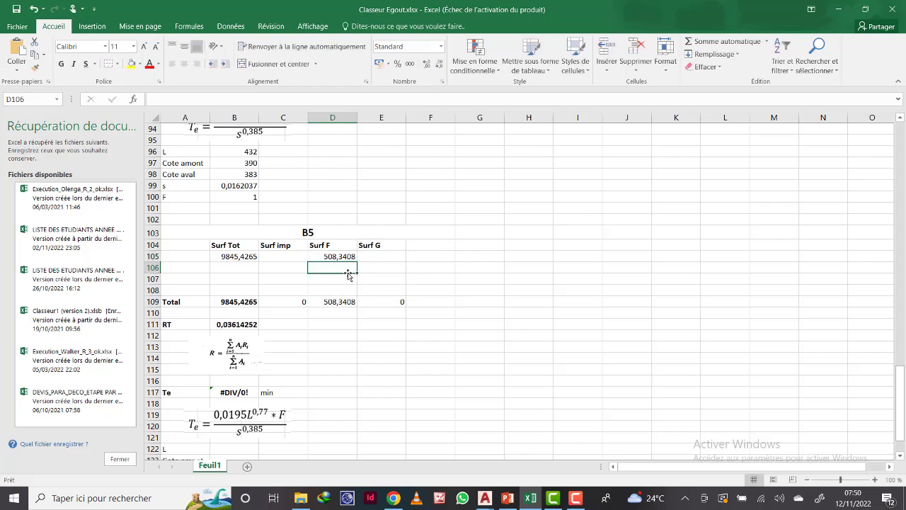
left_click(530, 498)
Clear and close the quick calculator, reframe B4–B6 and deselect the Surf F polyline.
key("Delete")
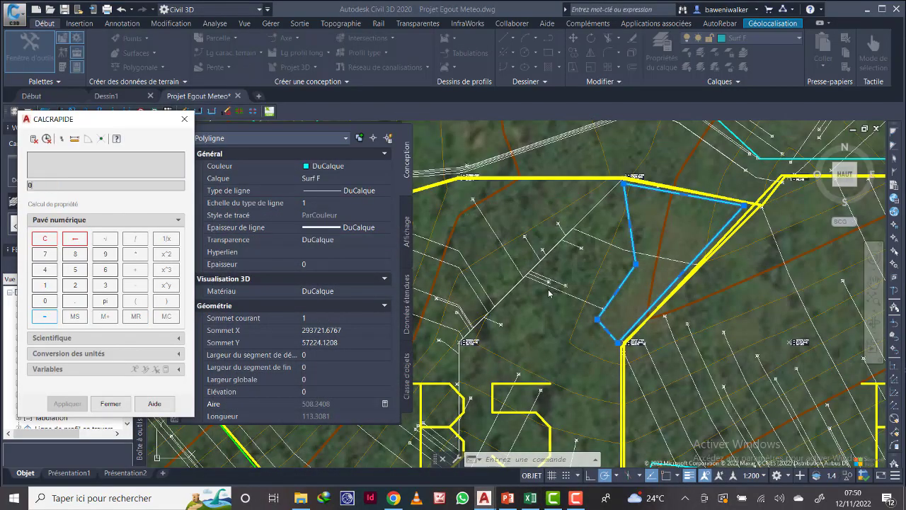
left_click(115, 410)
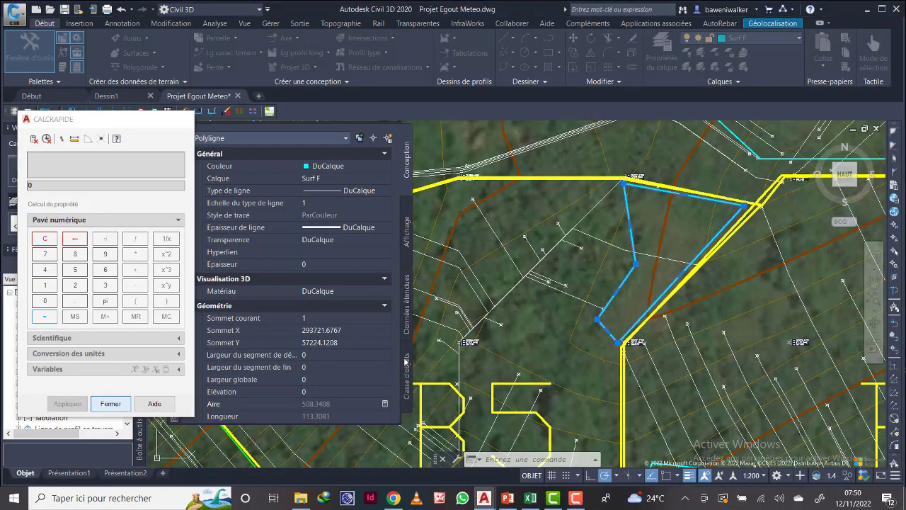
scroll(571, 283, "down", 3)
scroll(572, 283, "down", 3)
middle_click_drag(572, 283, 594, 249)
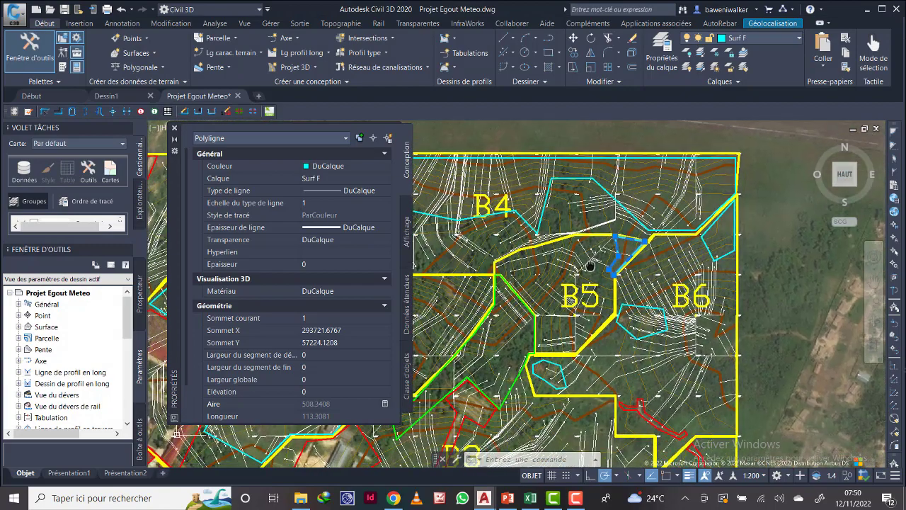
key("Escape")
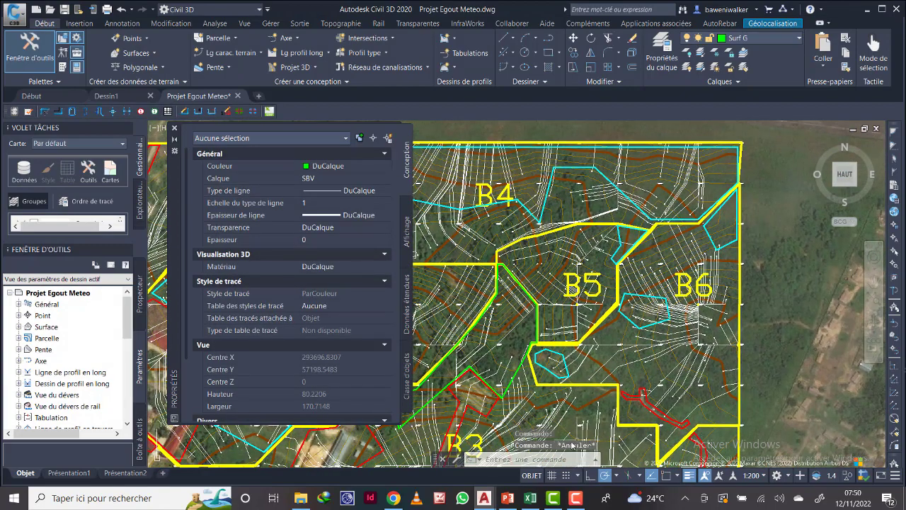
left_click(530, 497)
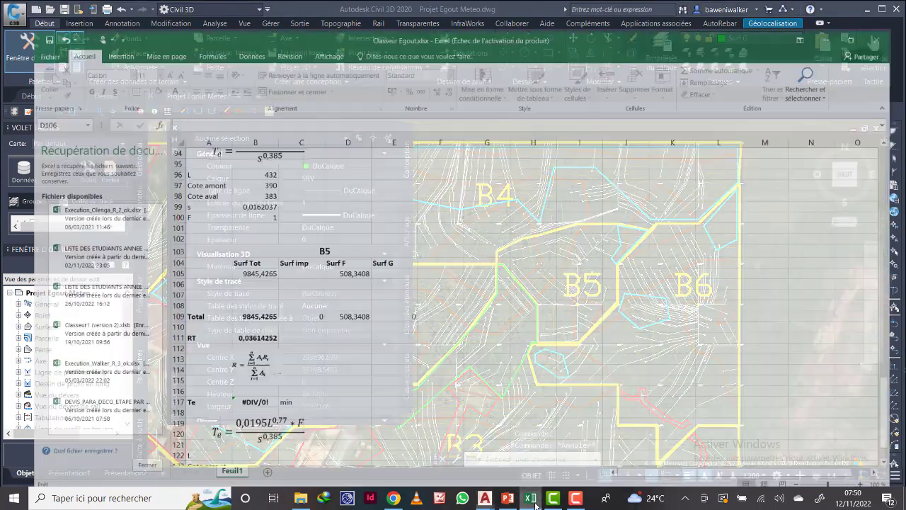
left_click(281, 257)
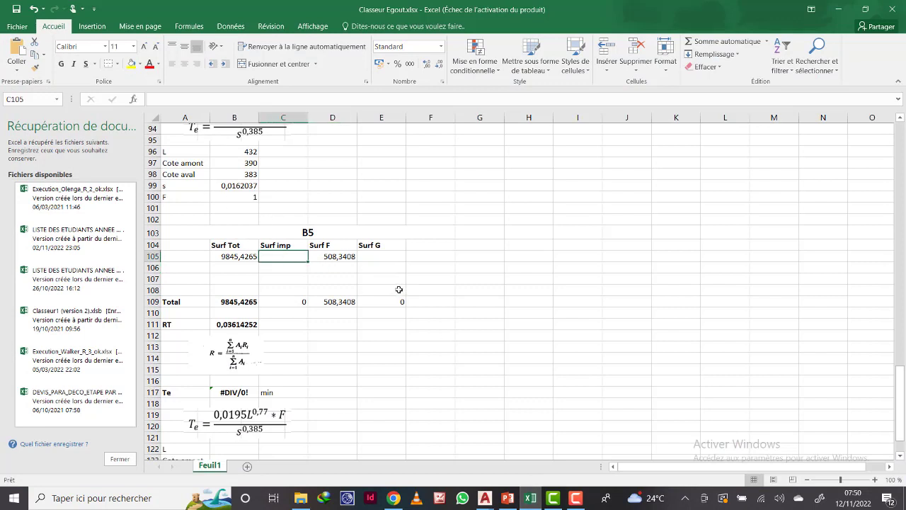
Enter 0 impervious area, set E109 to =B109-C109-D109 (9337,0857), then return to Civil 3D.
type("0")
key("Return")
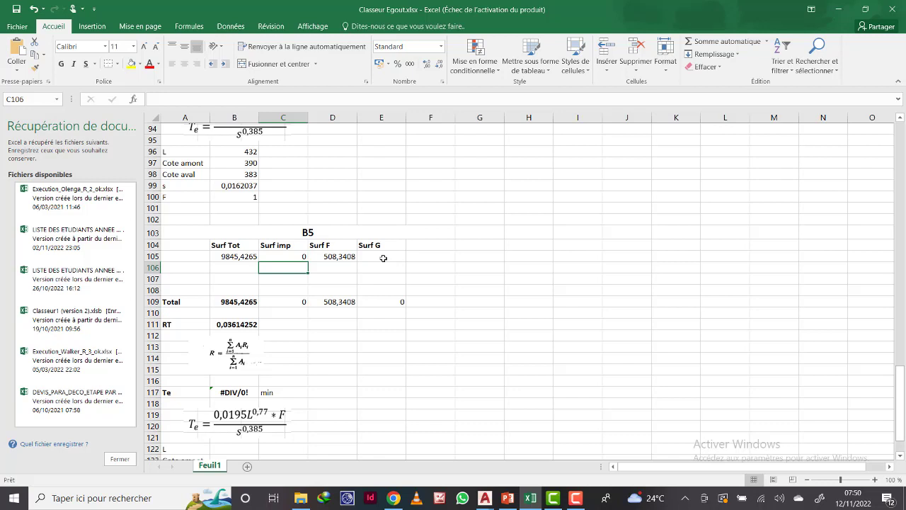
left_click(396, 305)
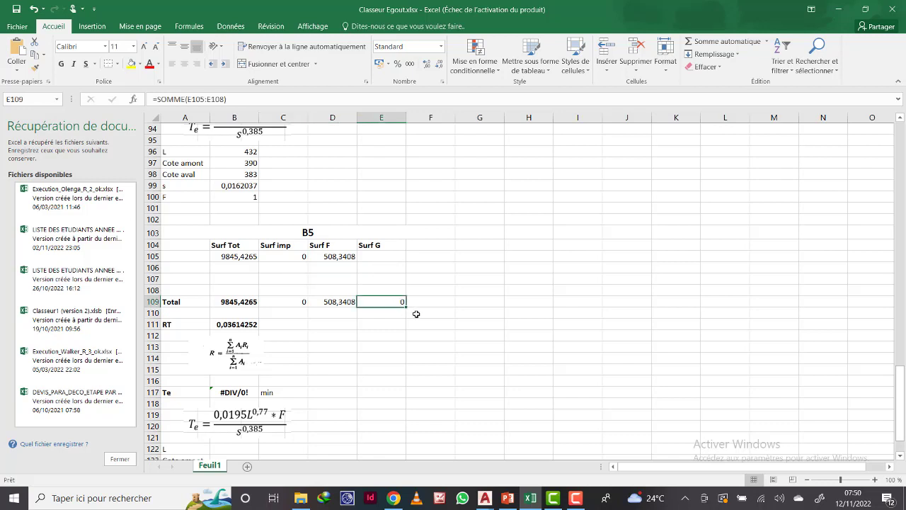
type("=")
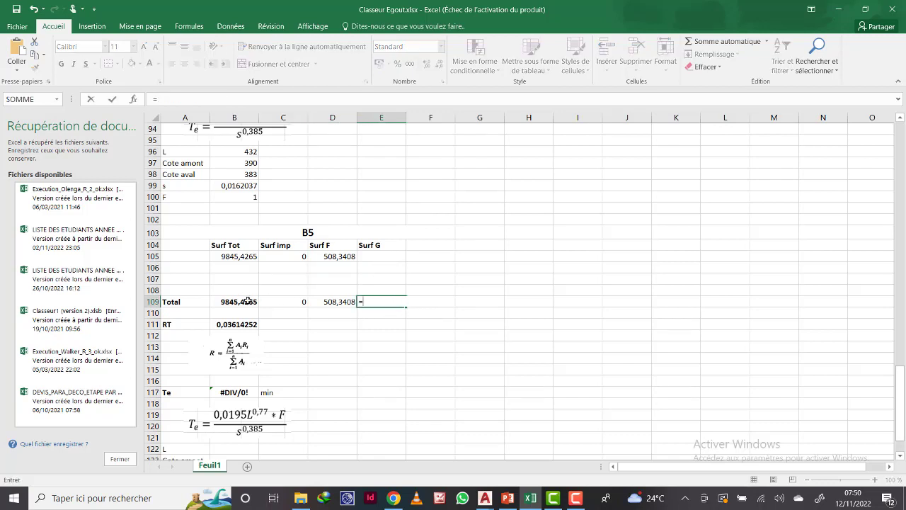
left_click(247, 301)
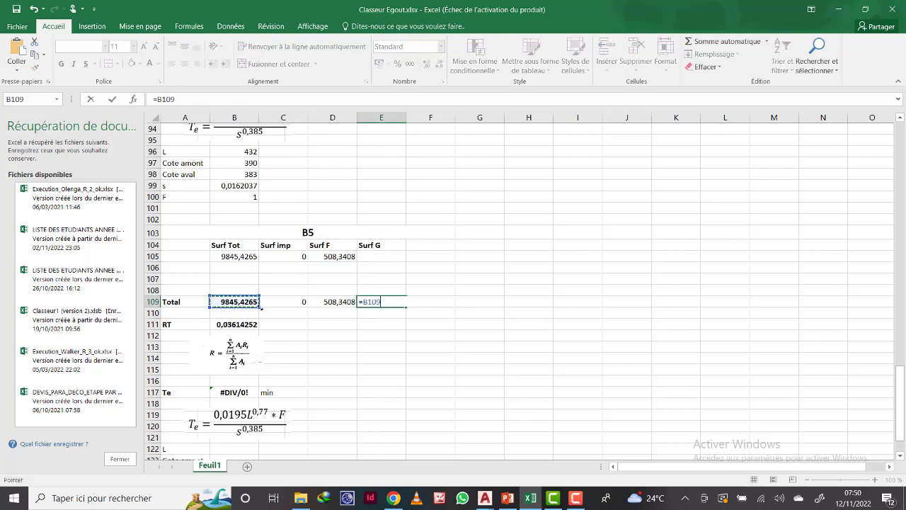
type("-")
left_click(301, 304)
left_click(332, 302)
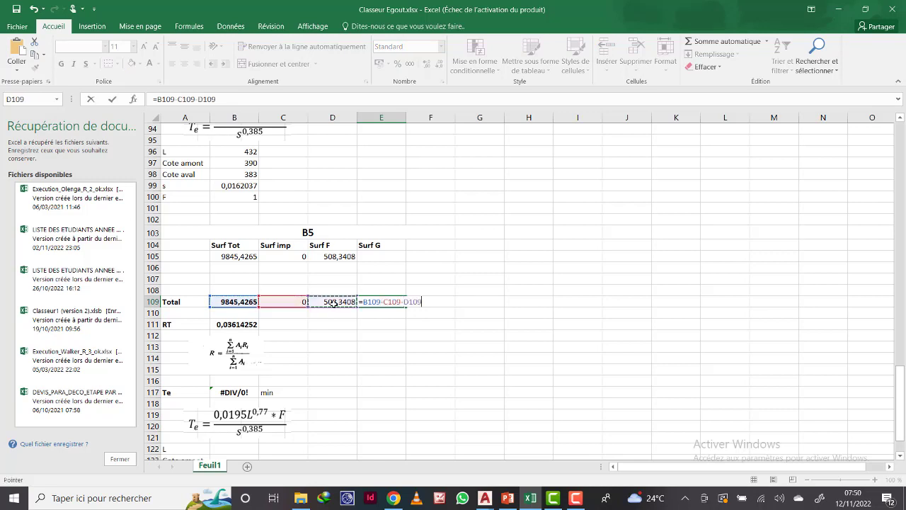
key("Return")
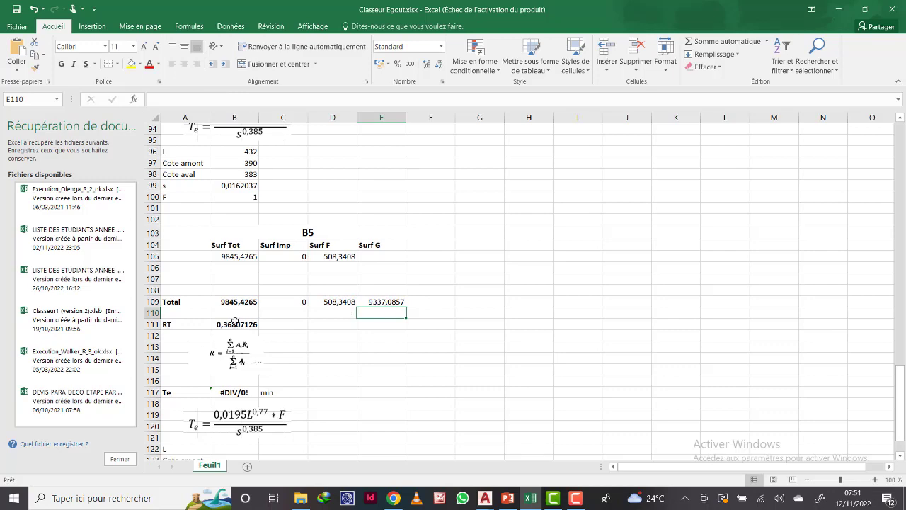
scroll(304, 312, "down", 3)
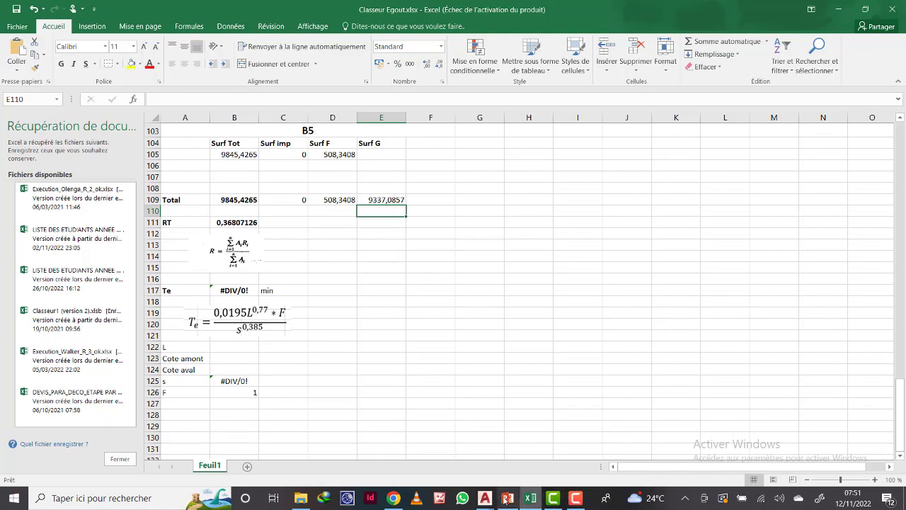
mouse_move(507, 499)
left_click(537, 453)
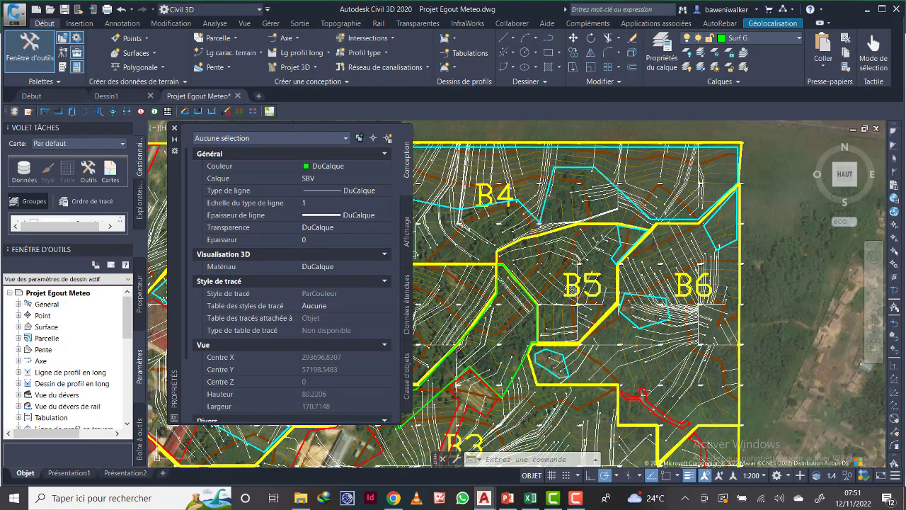
scroll(573, 283, "up", 2)
scroll(581, 287, "up", 1)
scroll(602, 294, "up", 1)
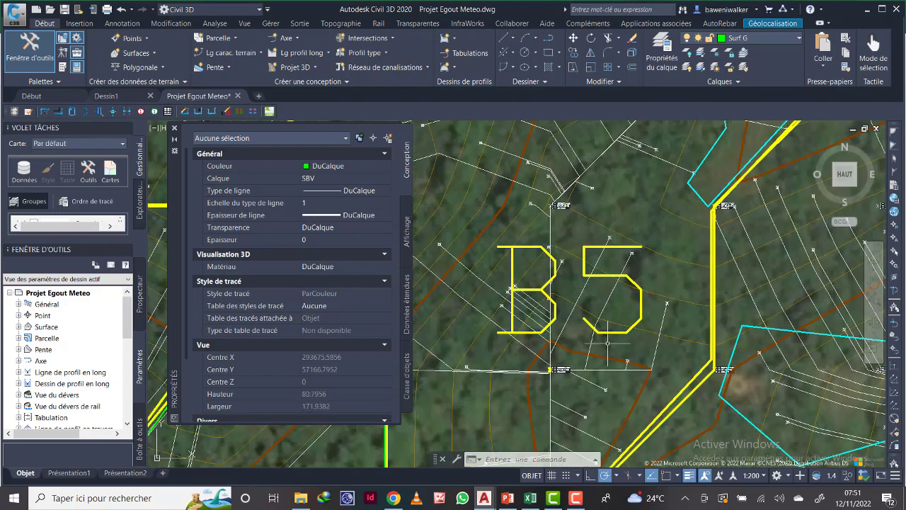
scroll(616, 298, "down", 3)
scroll(605, 315, "up", 2)
scroll(606, 315, "up", 2)
scroll(606, 315, "up", 3)
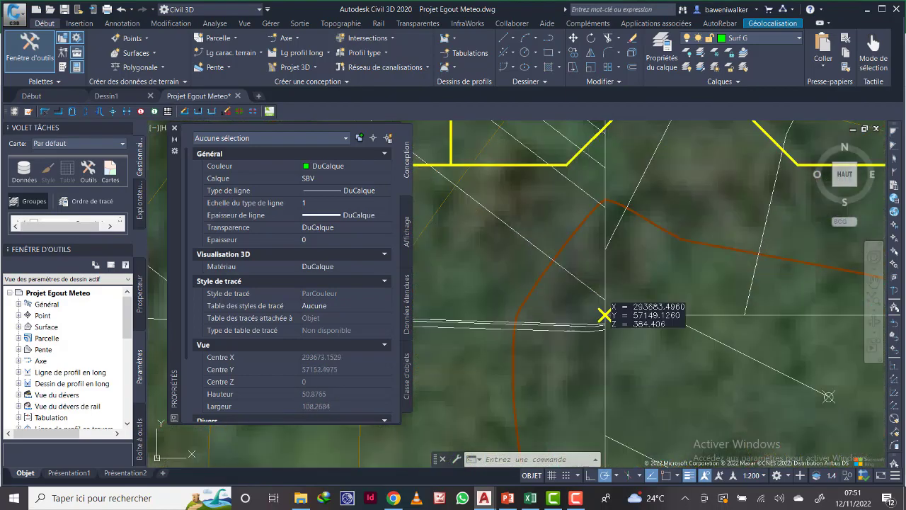
scroll(605, 315, "down", 7)
scroll(606, 316, "down", 3)
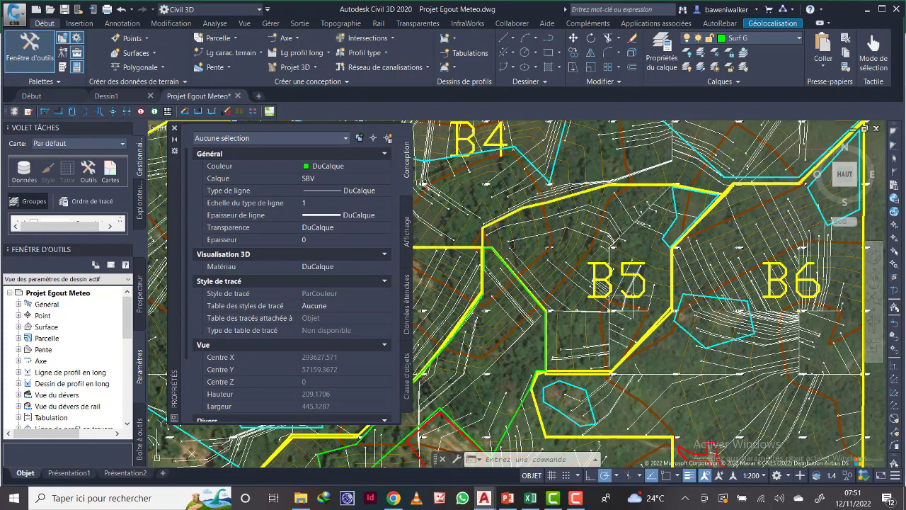
Draw two closed polylines tracing a flow path across sub-basin B5.
left_click(547, 39)
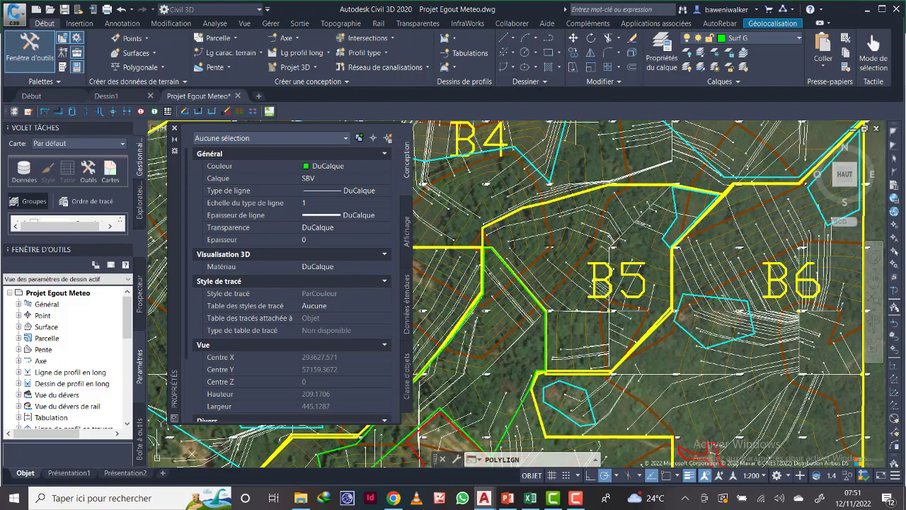
left_click(673, 188)
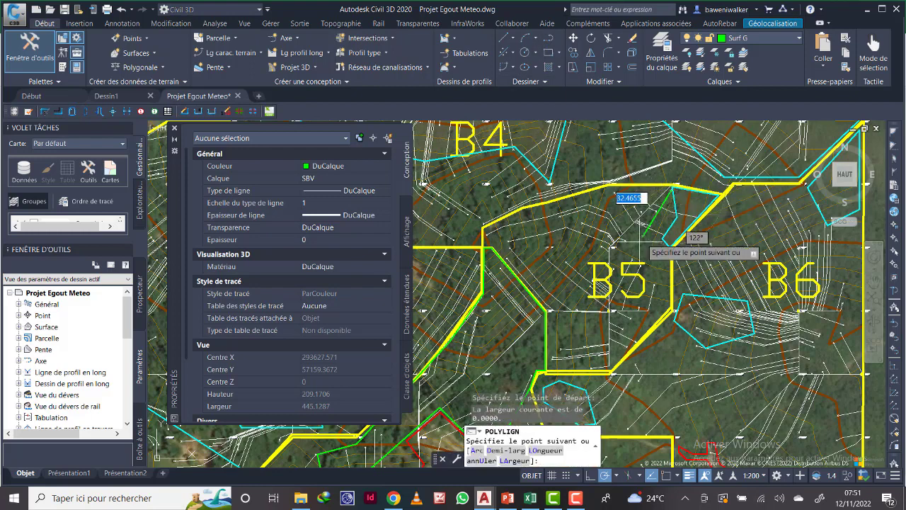
left_click(610, 311)
right_click(609, 310)
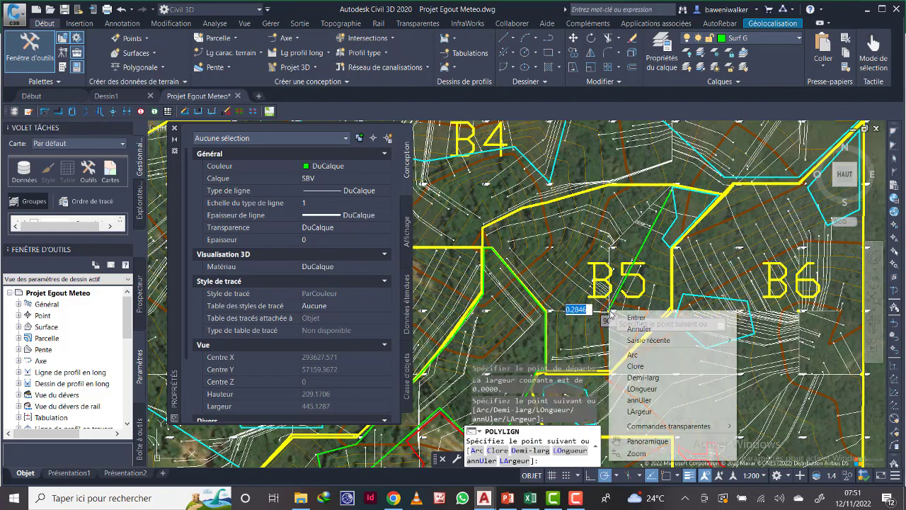
left_click(635, 366)
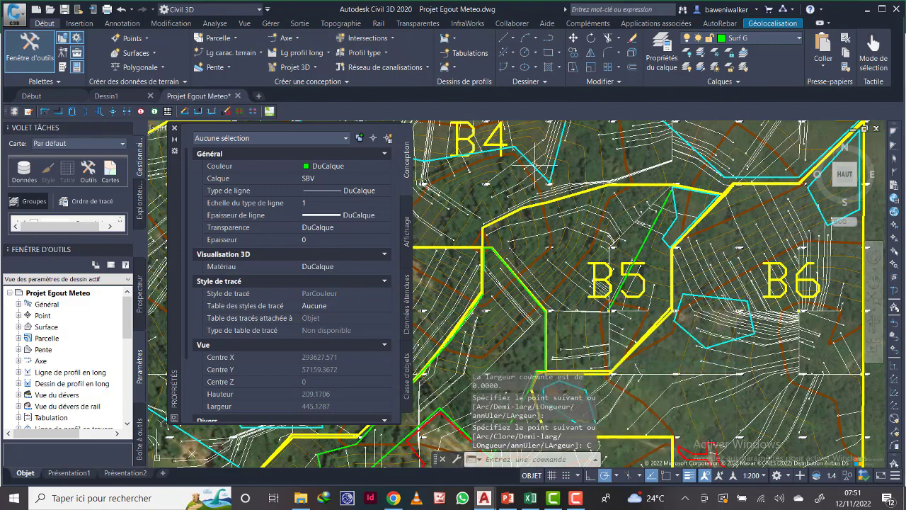
left_click(544, 42)
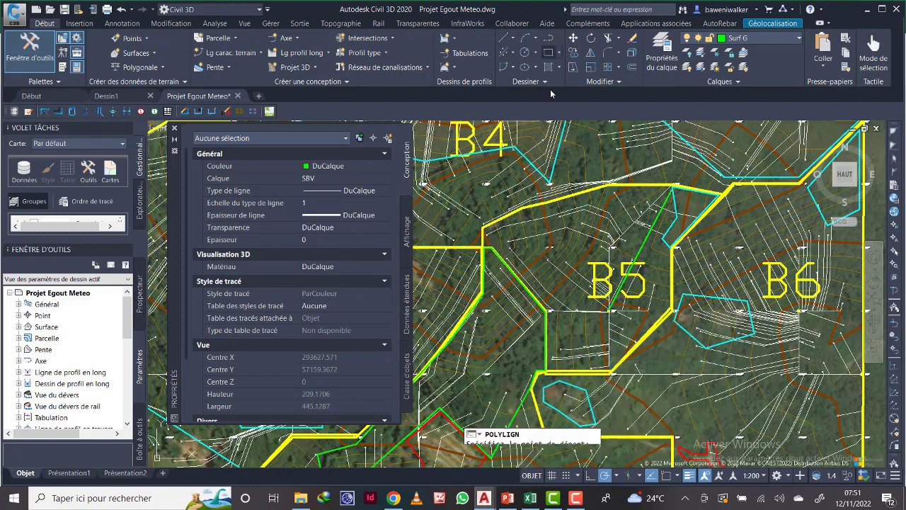
left_click(484, 234)
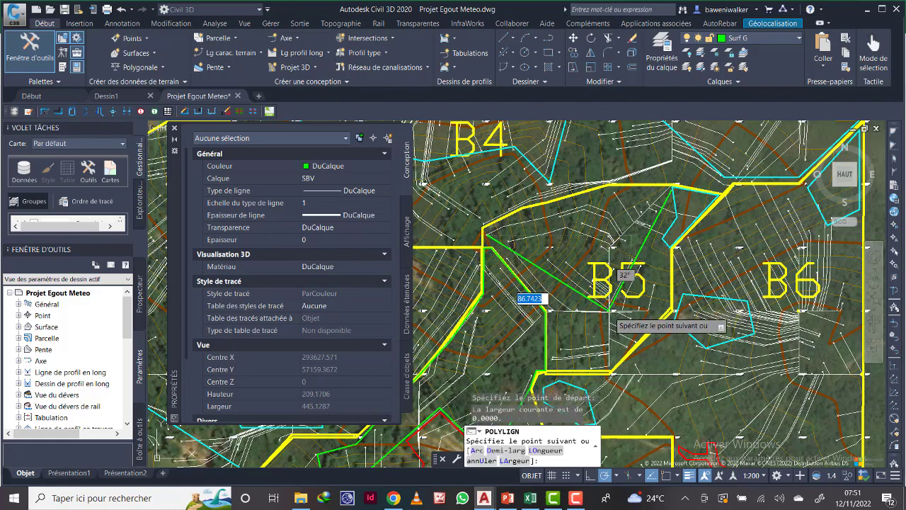
left_click(609, 309)
right_click(605, 307)
left_click(623, 360)
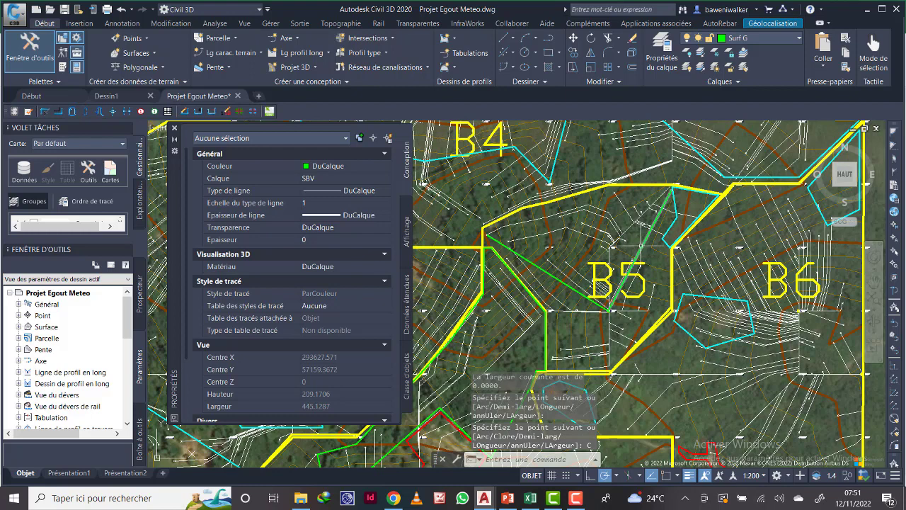
Delete the duplicate green polyline and read the cyan flow path's 173.4845 length.
left_click(639, 249)
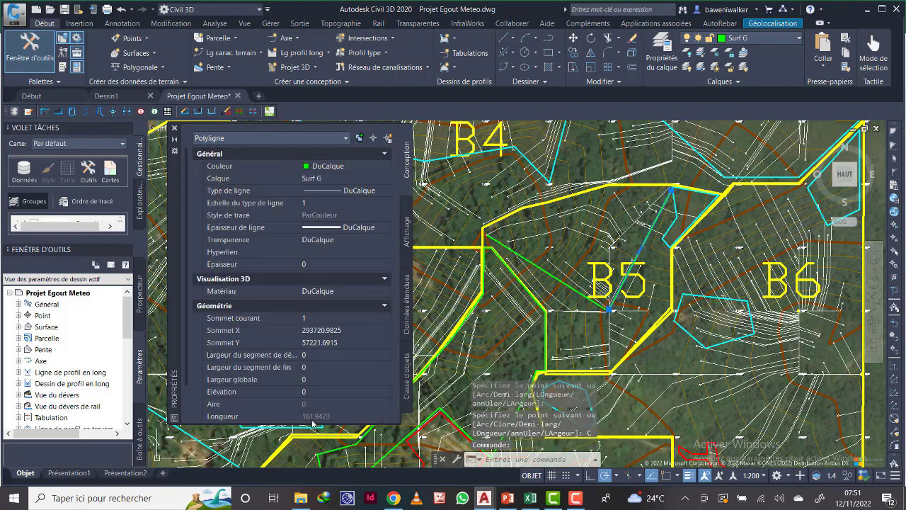
key("Escape")
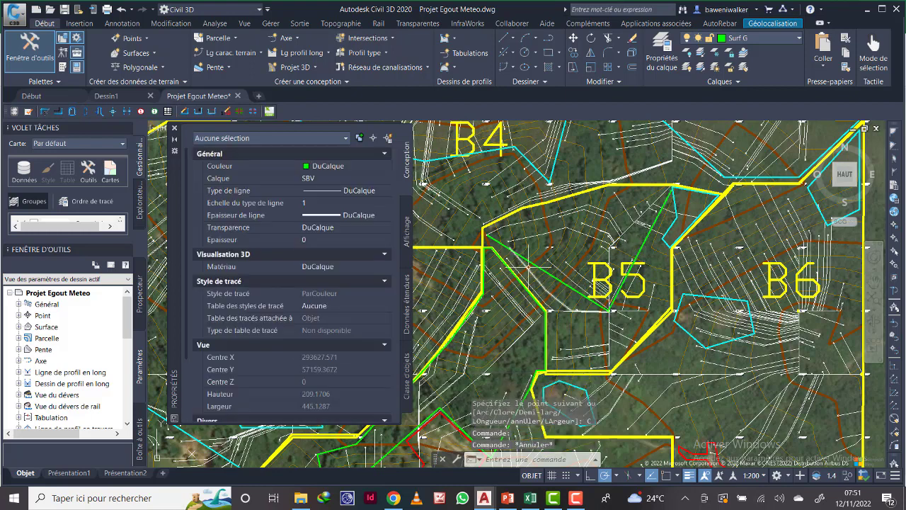
left_click(528, 261)
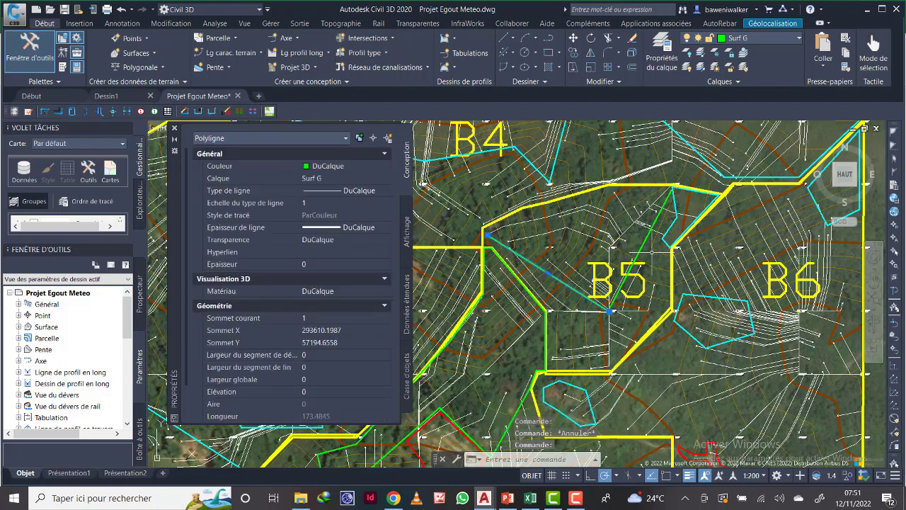
key("Escape")
left_click(643, 242)
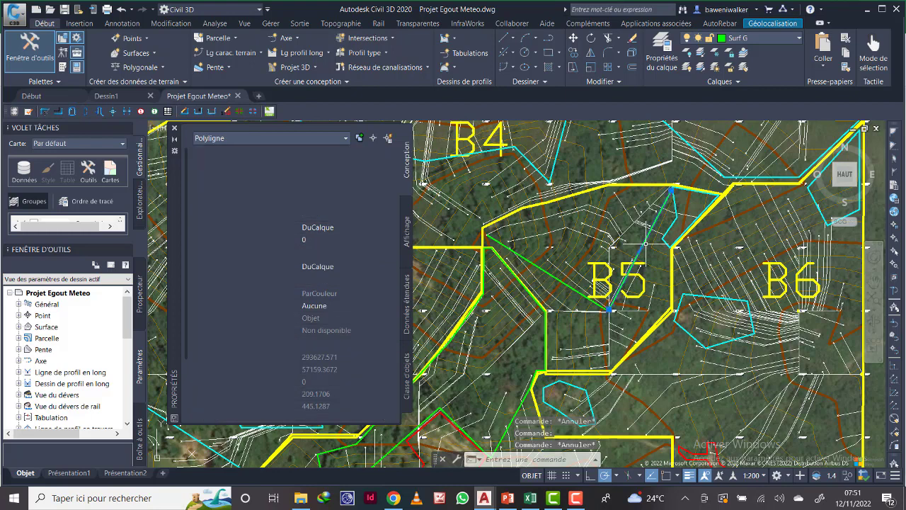
key("Delete")
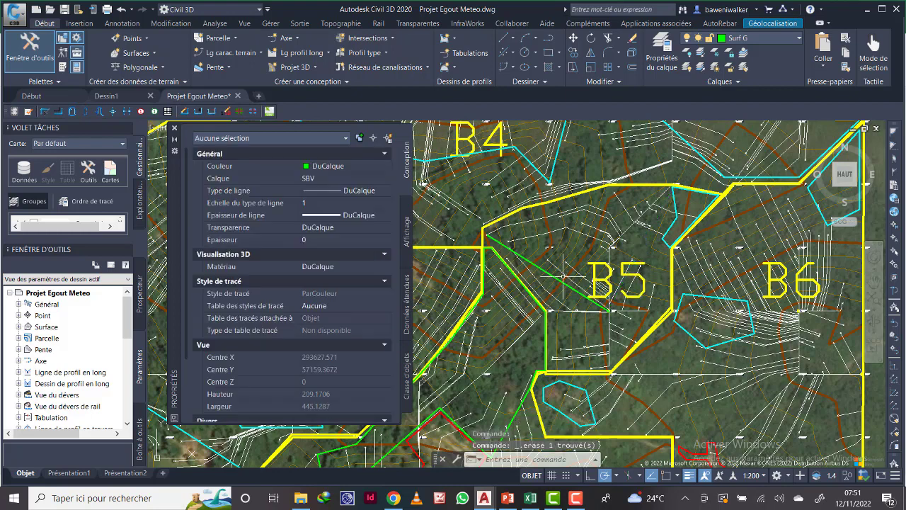
left_click(573, 288)
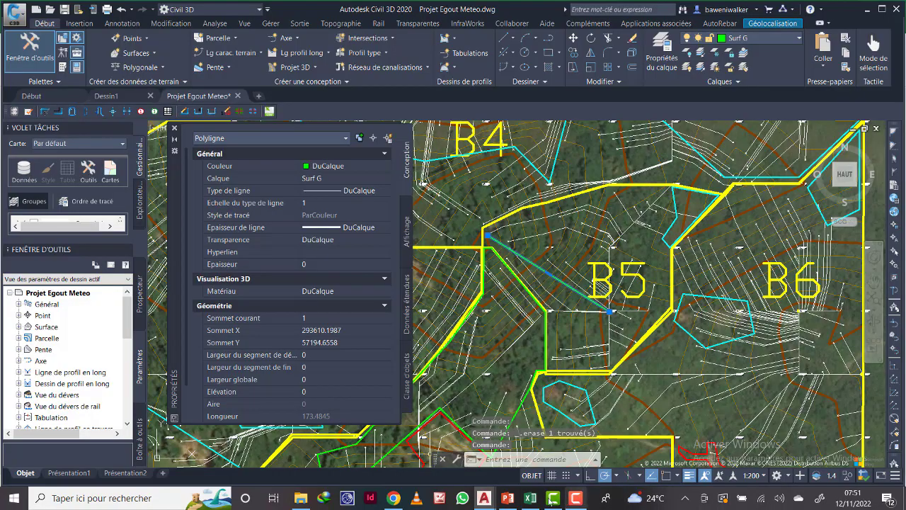
key("alt+Tab")
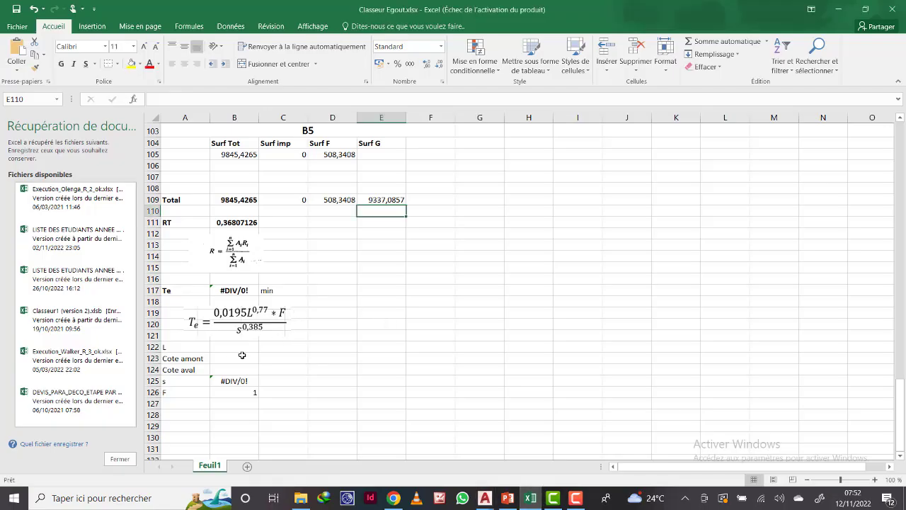
Enter 173 as the B5 flow length L in cell B122.
left_click(233, 348)
type("173")
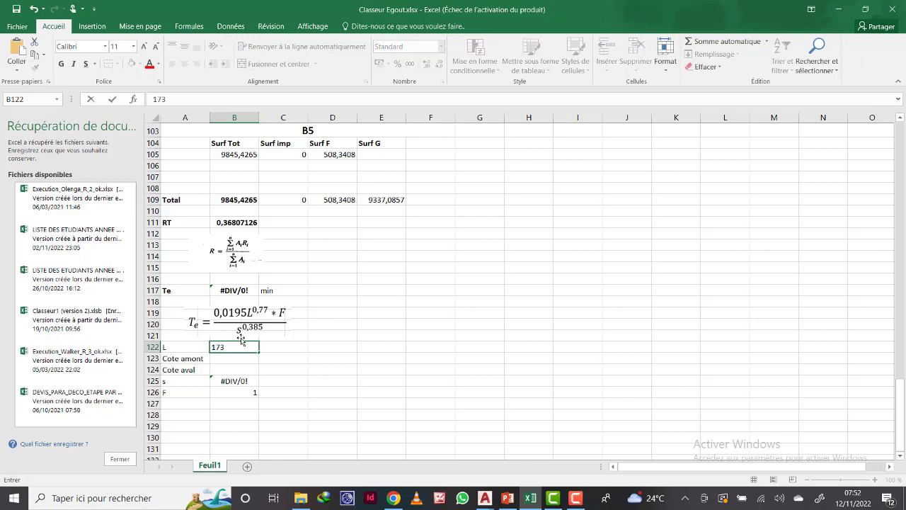
key("Return")
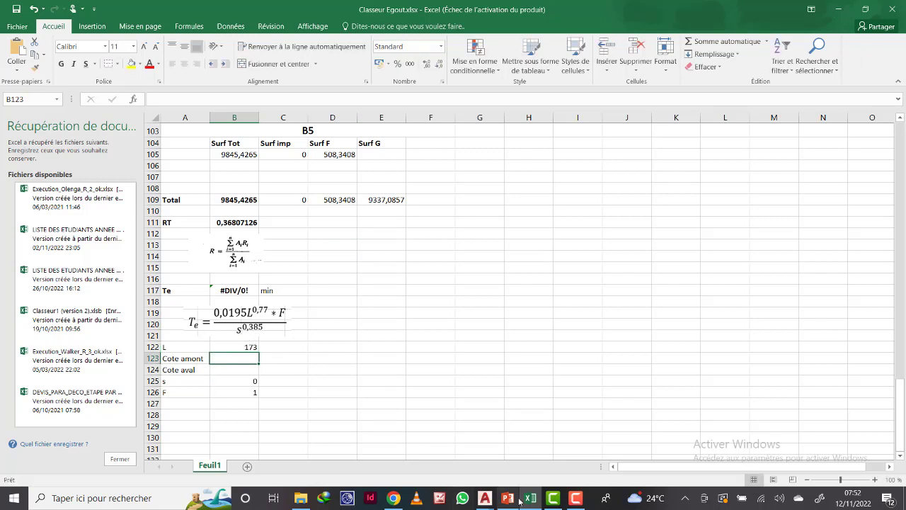
Zoom in on the B5 flow path's end in Civil 3D to read its 400.533 ground elevation.
mouse_move(484, 497)
left_click(526, 457)
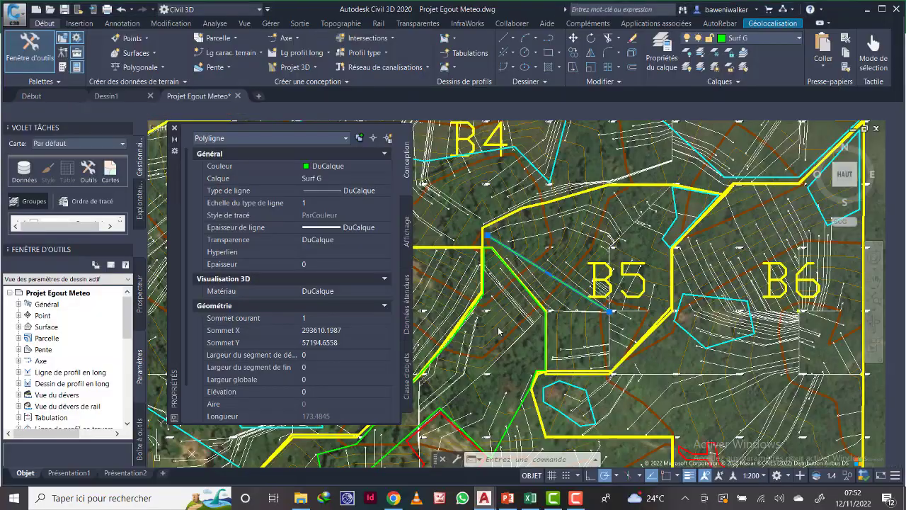
scroll(620, 297, "up", 2)
scroll(620, 298, "up", 2)
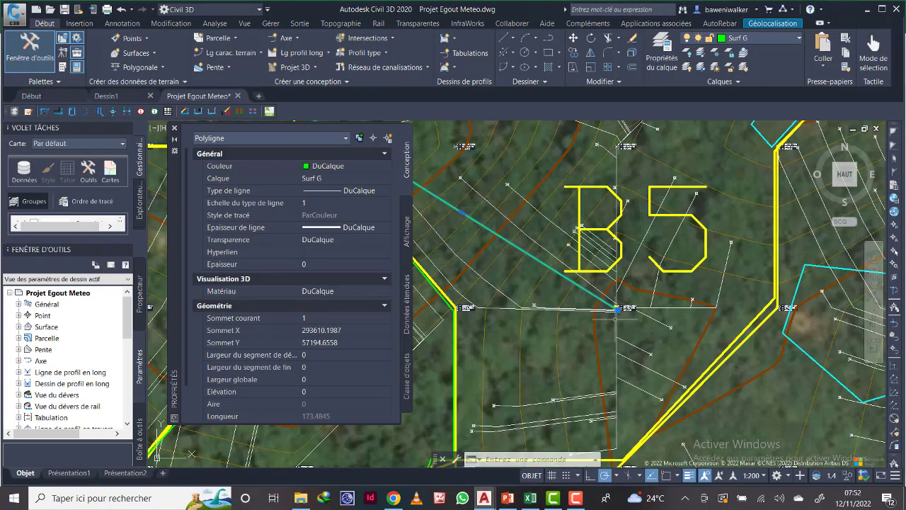
scroll(619, 296, "up", 3)
scroll(620, 318, "down", 5)
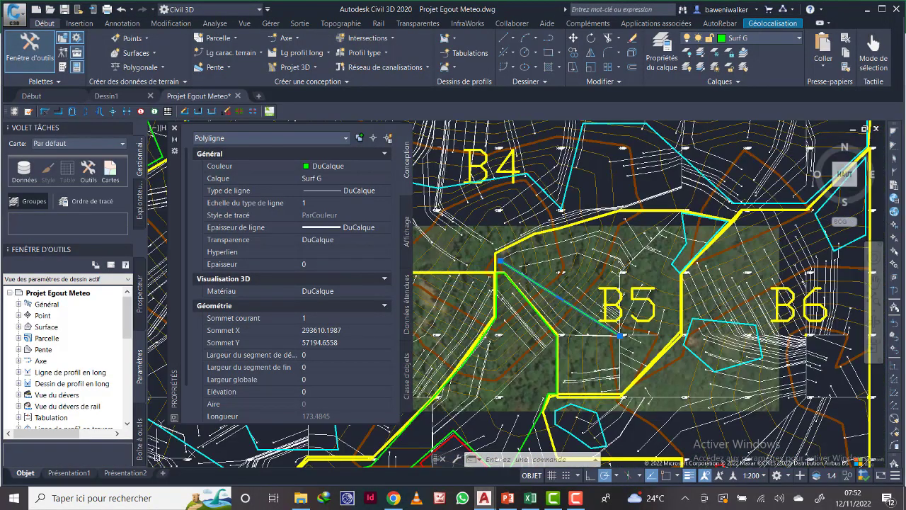
scroll(499, 273, "up", 2)
scroll(496, 255, "up", 3)
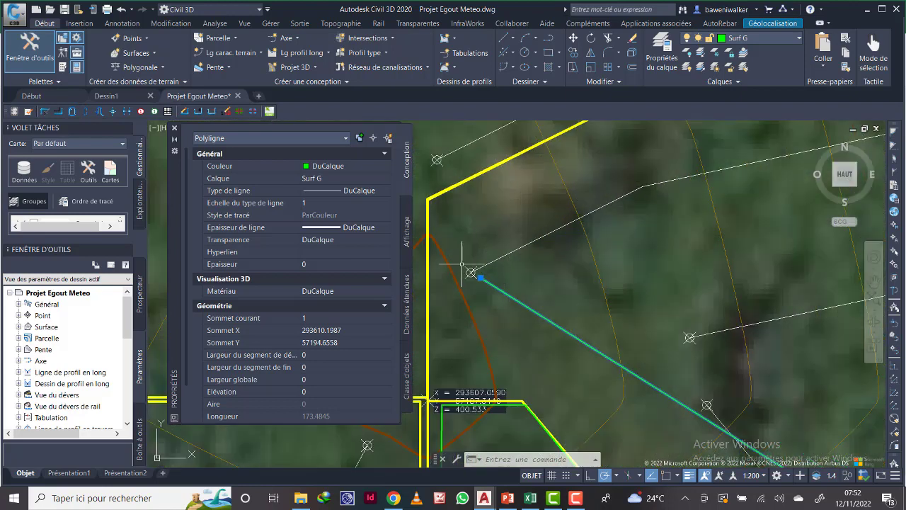
mouse_move(778, 432)
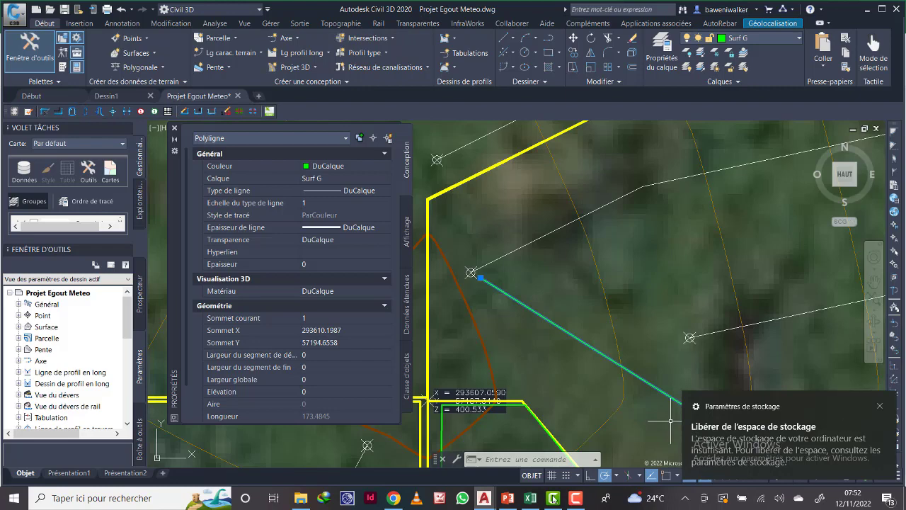
left_click(574, 499)
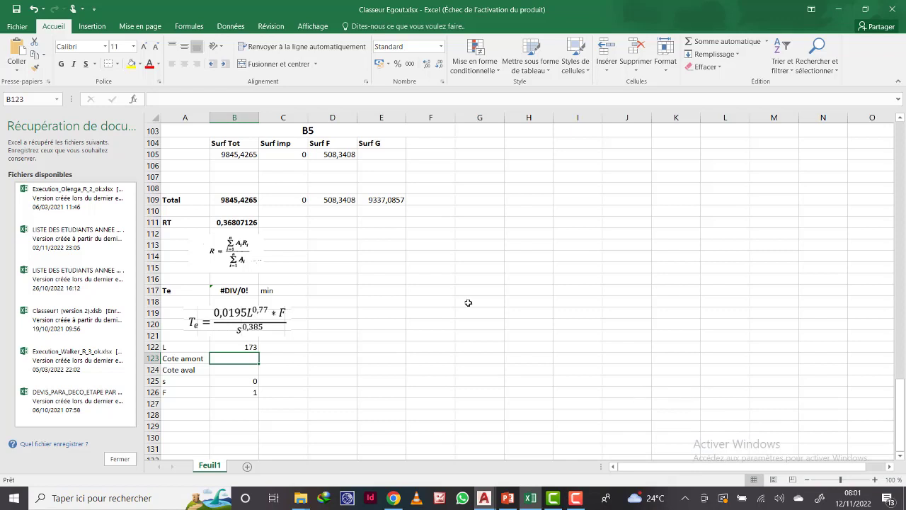
Bring Classeur Egout.xlsx back to the front at the B5 block with blank elevations.
left_click(575, 499)
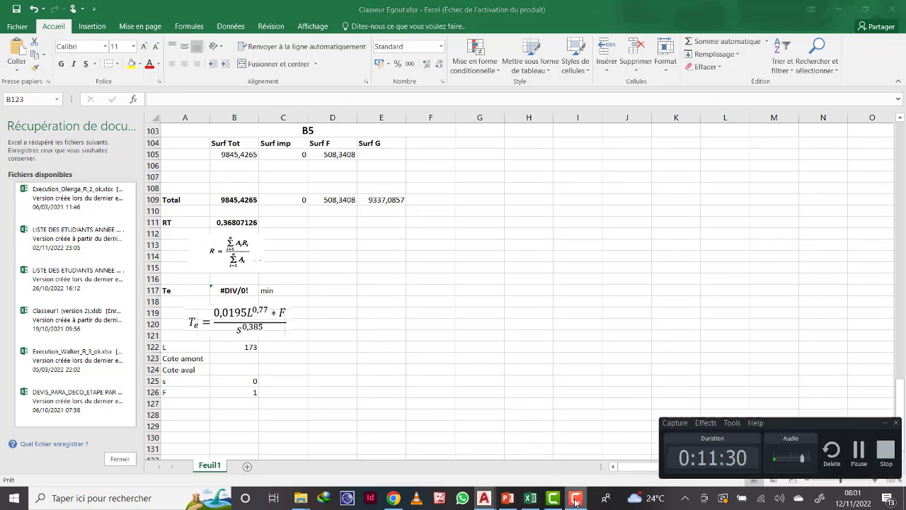
left_click(574, 499)
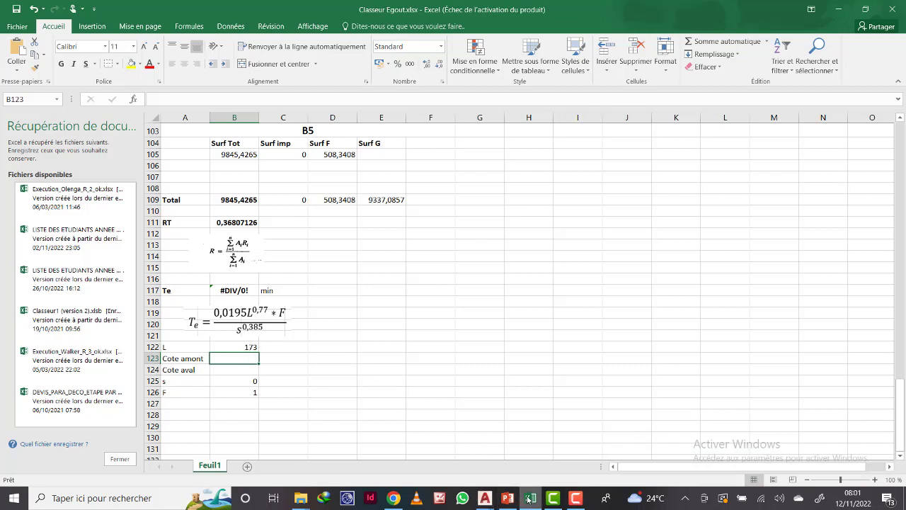
left_click(484, 499)
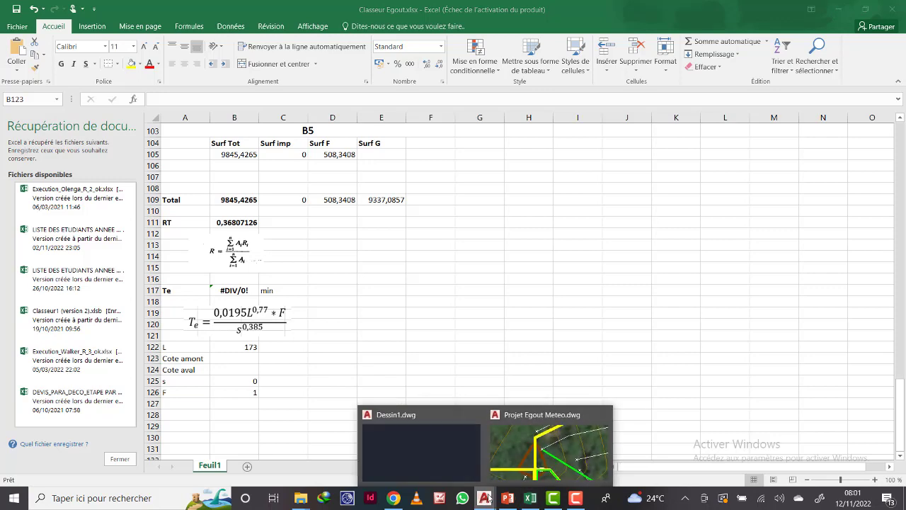
key("super+e")
left_click(532, 498)
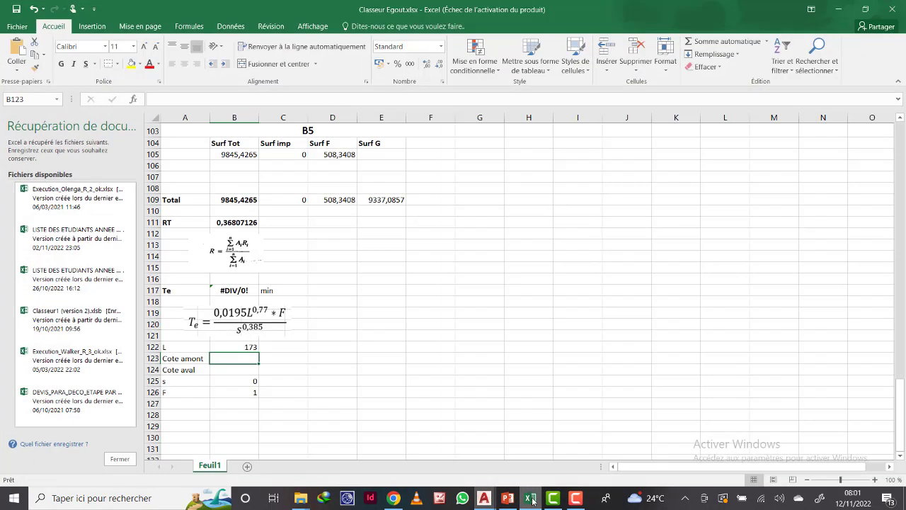
mouse_move(485, 499)
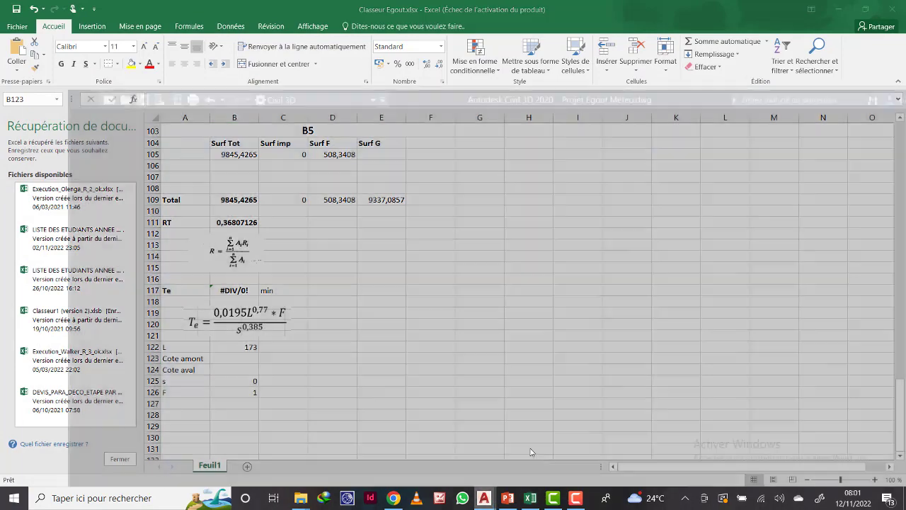
Zoom around the B5 flow path's upstream end in Civil 3D to read its elevation (about 400.5).
left_click(549, 446)
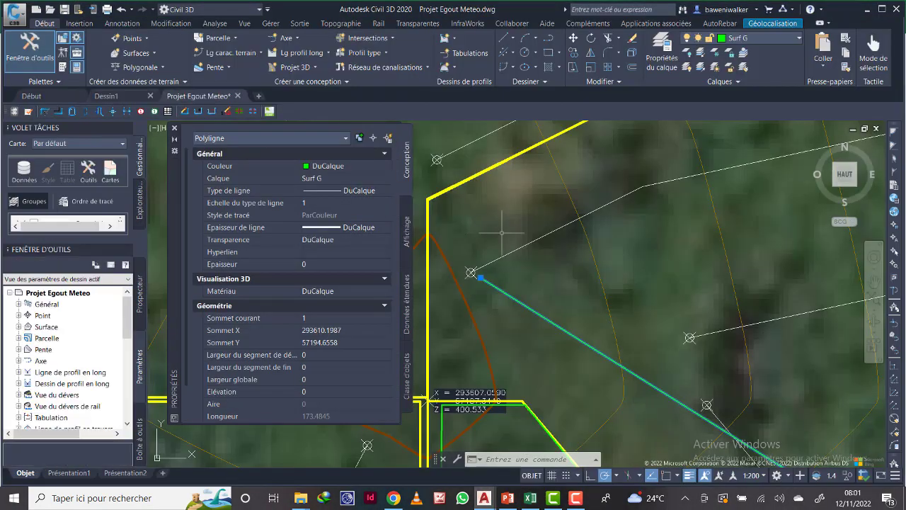
scroll(469, 315, "down", 8)
scroll(649, 425, "up", 2)
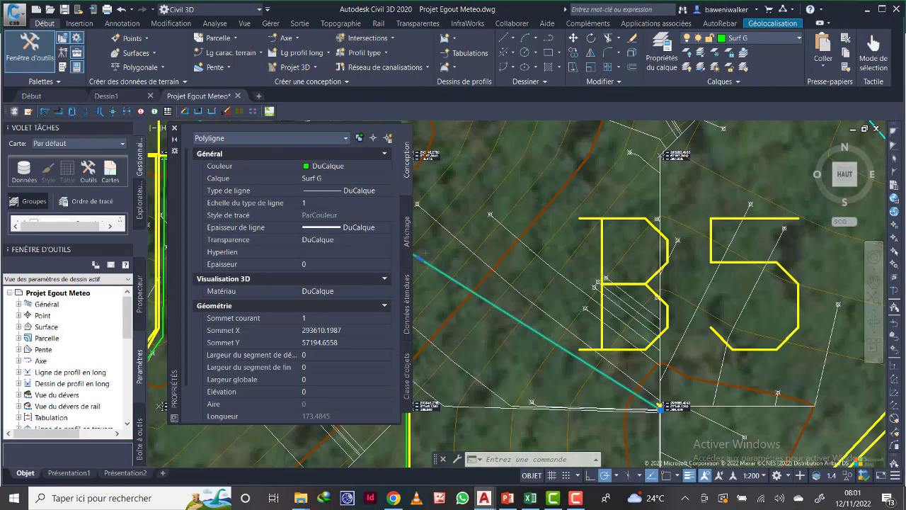
scroll(661, 418, "up", 2)
scroll(669, 389, "up", 2)
scroll(669, 389, "down", 2)
scroll(651, 382, "down", 2)
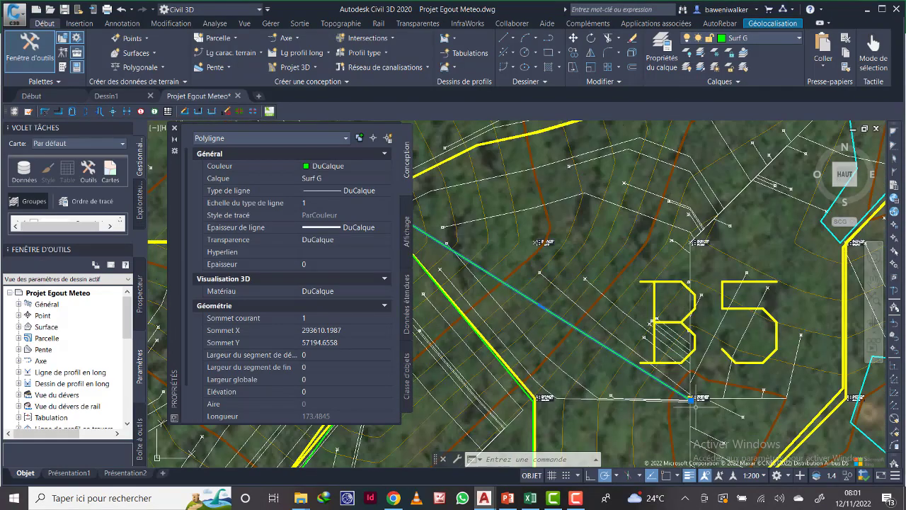
scroll(623, 375, "down", 2)
scroll(610, 375, "up", 2)
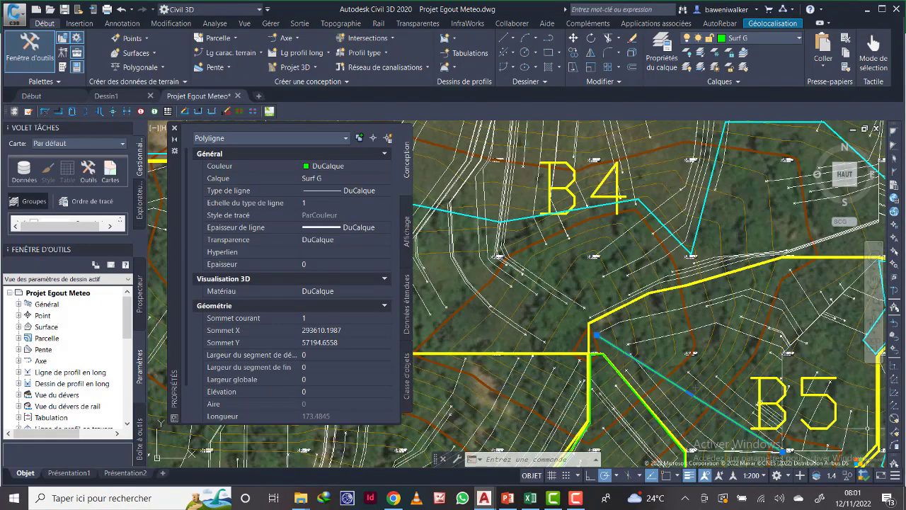
scroll(633, 346, "up", 2)
scroll(616, 361, "up", 2)
scroll(588, 390, "up", 2)
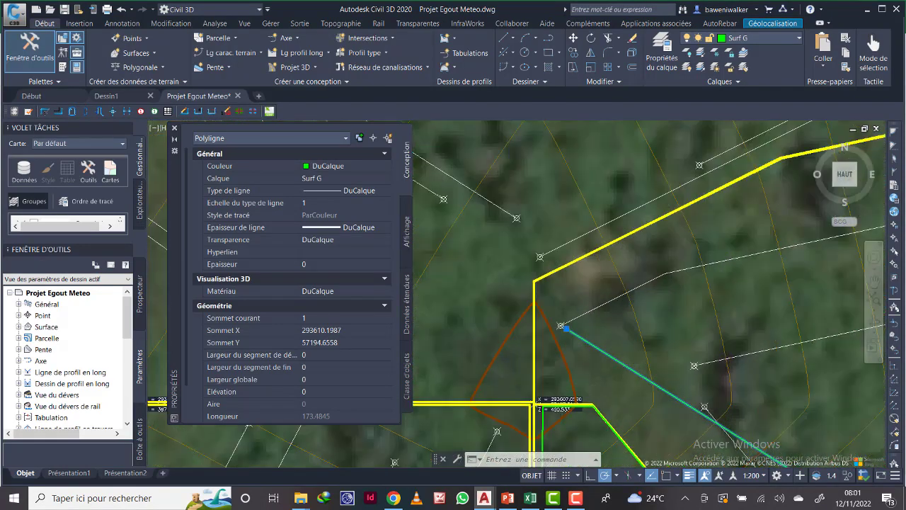
scroll(559, 414, "up", 2)
scroll(540, 368, "down", 2)
scroll(545, 318, "down", 2)
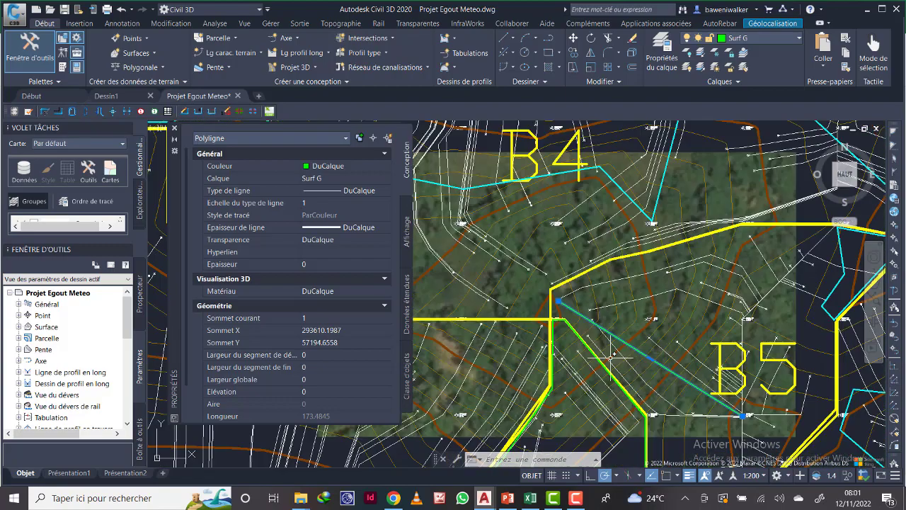
scroll(646, 366, "down", 1)
Pan to the downstream end, read its 384.406 elevation, and go back to Excel.
middle_click_drag(690, 394, 605, 304)
scroll(605, 319, "up", 3)
scroll(652, 318, "up", 2)
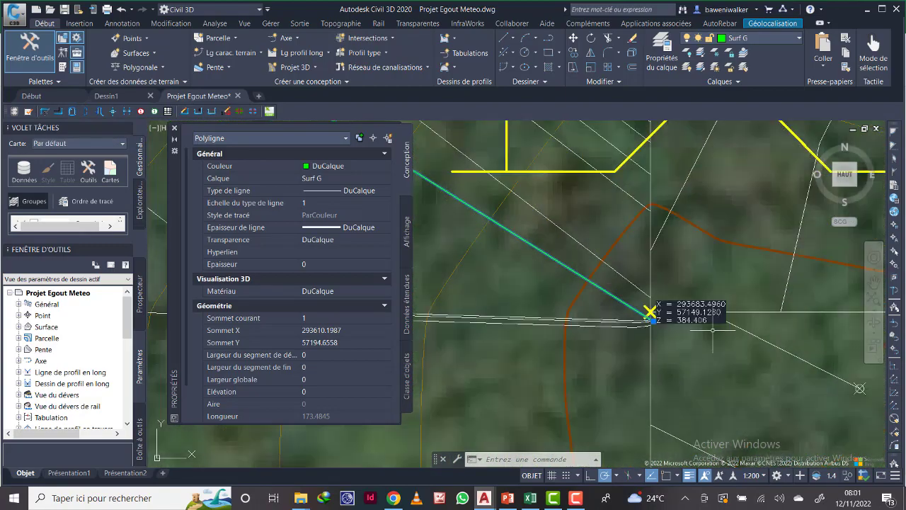
scroll(647, 319, "down", 2)
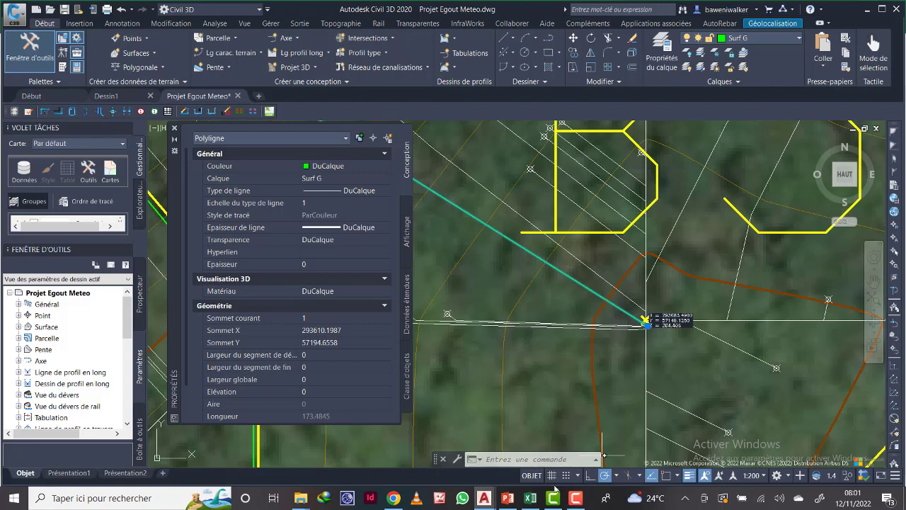
left_click(532, 499)
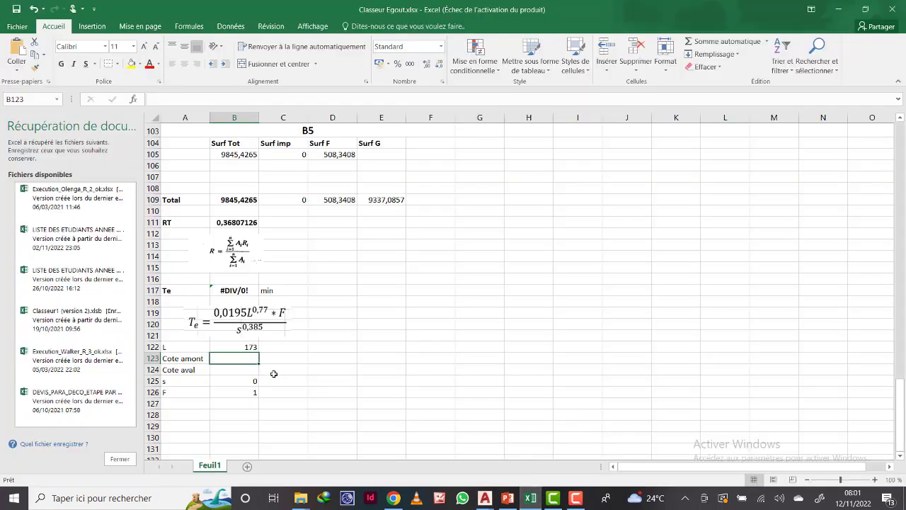
Enter Cote aval 384 in B124 and Cote amont 400 in B123, giving Te 2,57864565 min.
left_click(239, 366)
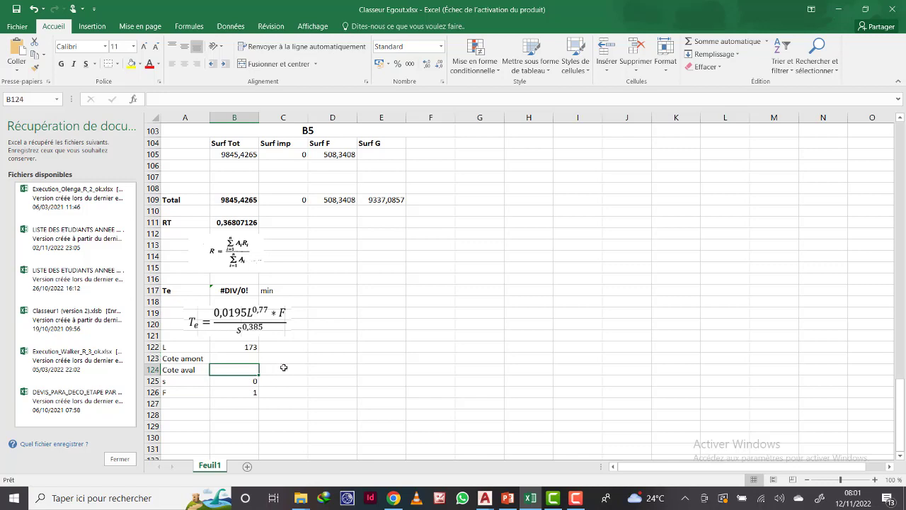
type("384")
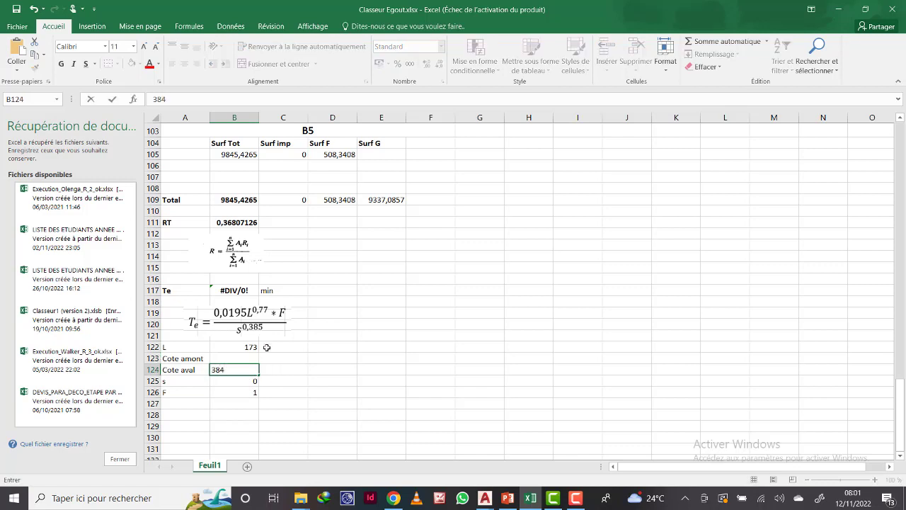
left_click(256, 358)
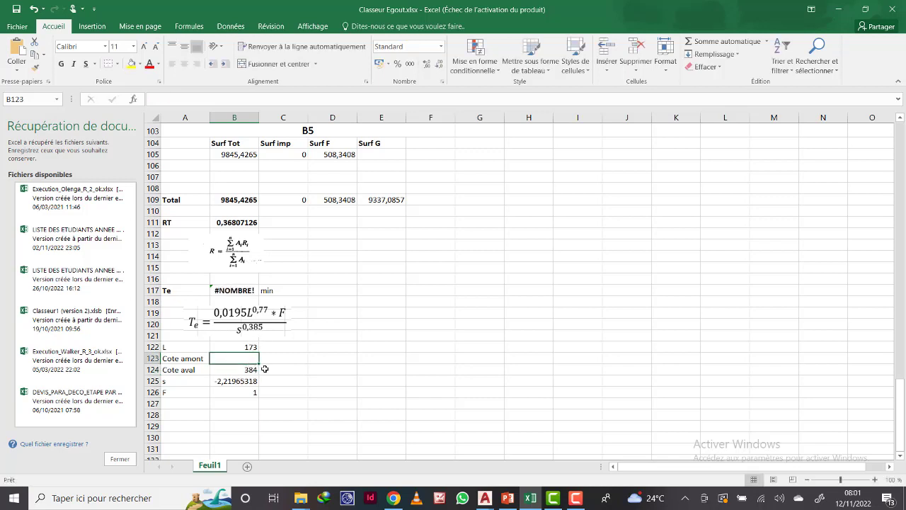
type("400")
key("Return")
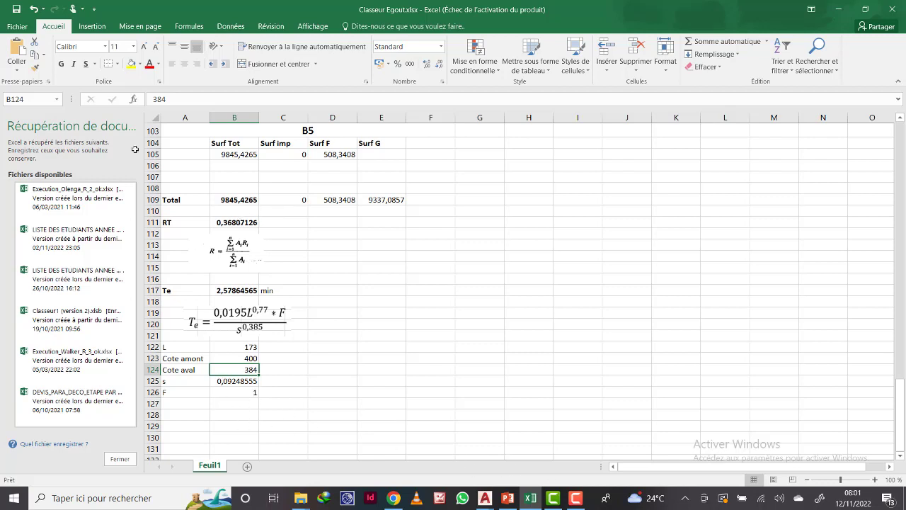
left_click(16, 9)
Copy the B5 block A103:F126 and paste it starting at cell A129.
left_click_drag(167, 133, 359, 388)
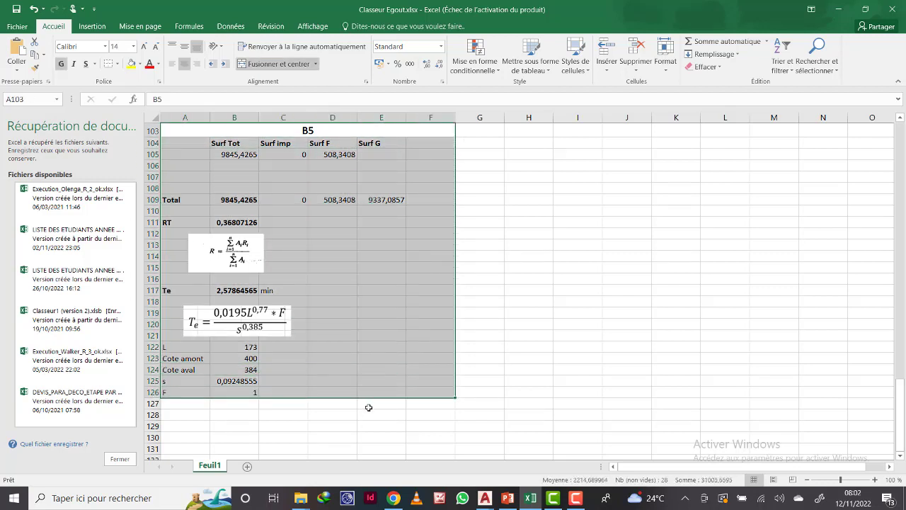
key("ctrl+c")
left_click(172, 419)
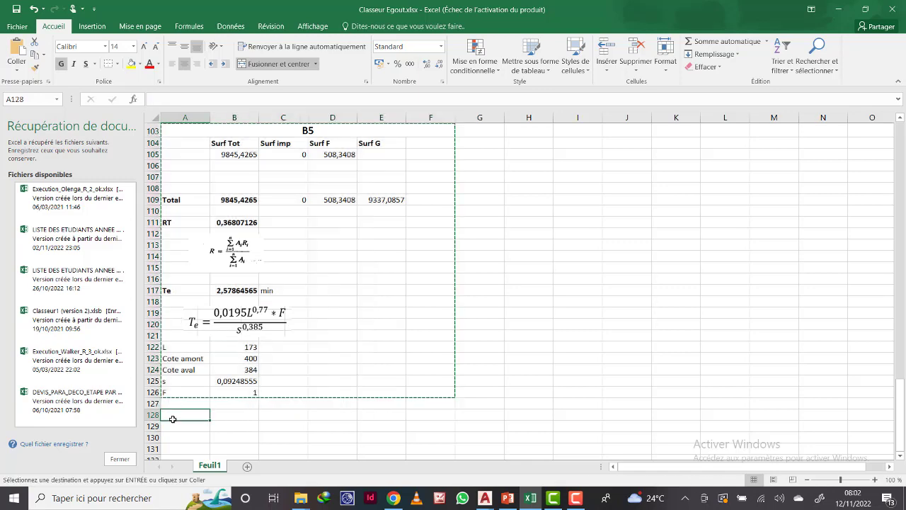
scroll(300, 348, "down", 1)
scroll(293, 338, "down", 2)
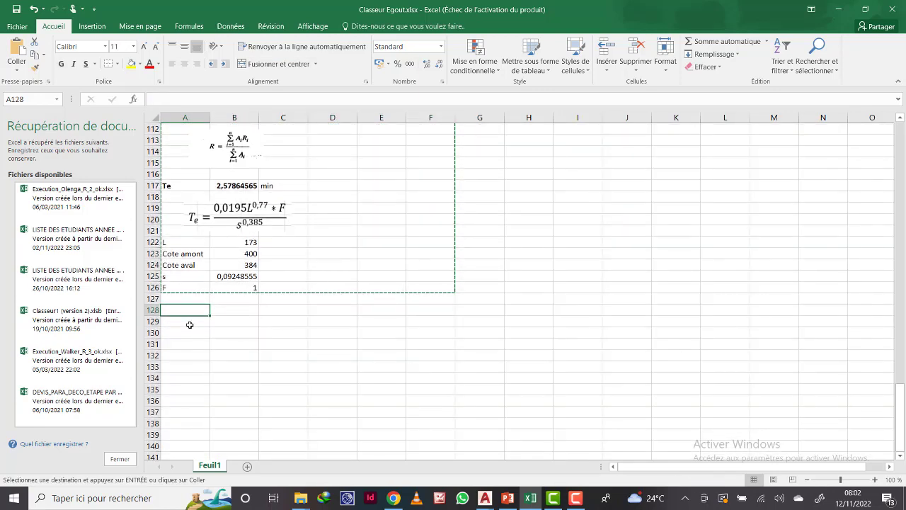
left_click(190, 324)
key("ctrl+v")
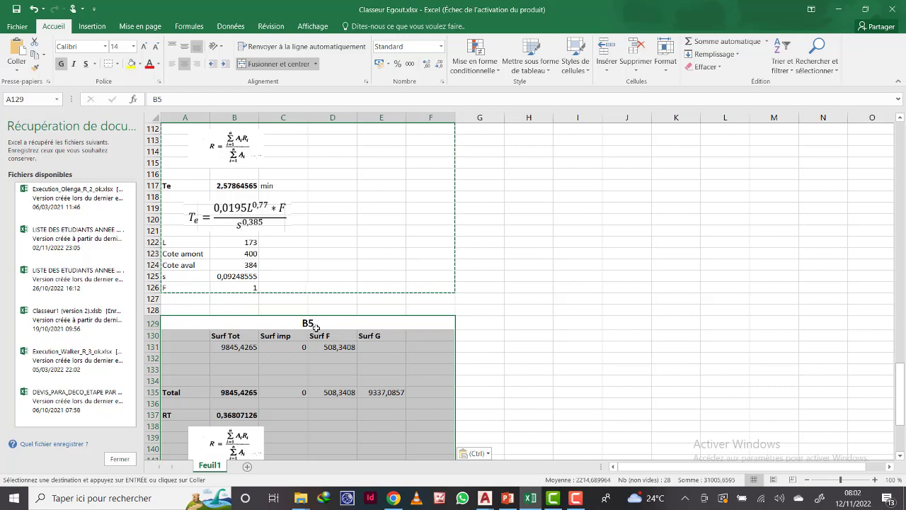
Retitle the pasted block from B5 to B6.
double_click(316, 325)
type("6")
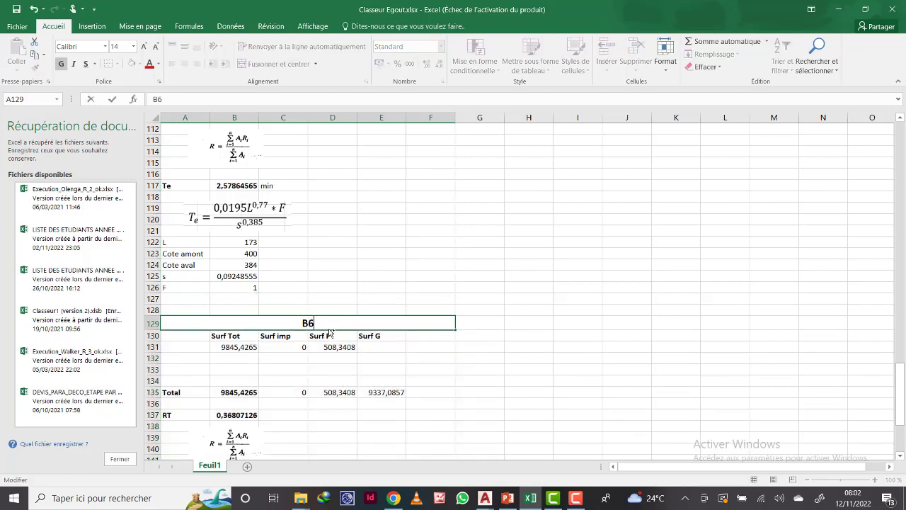
key("Escape")
scroll(415, 297, "up", 4)
Fill the B1 header bar with yellow.
scroll(421, 255, "up", 15)
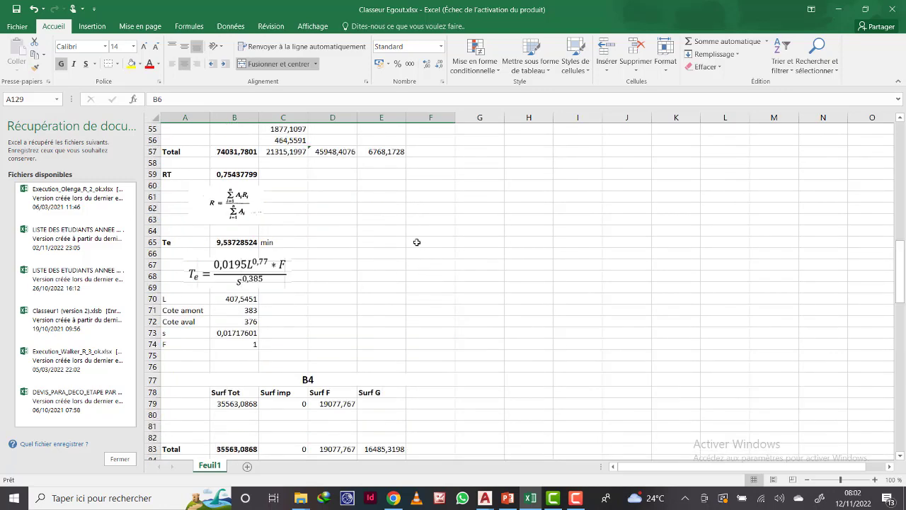
scroll(414, 237, "up", 17)
scroll(409, 219, "up", 1)
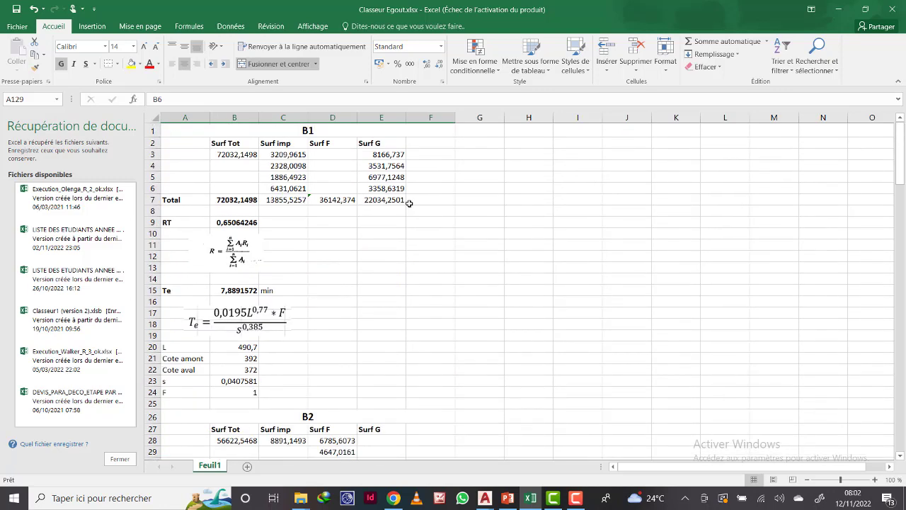
left_click(177, 133)
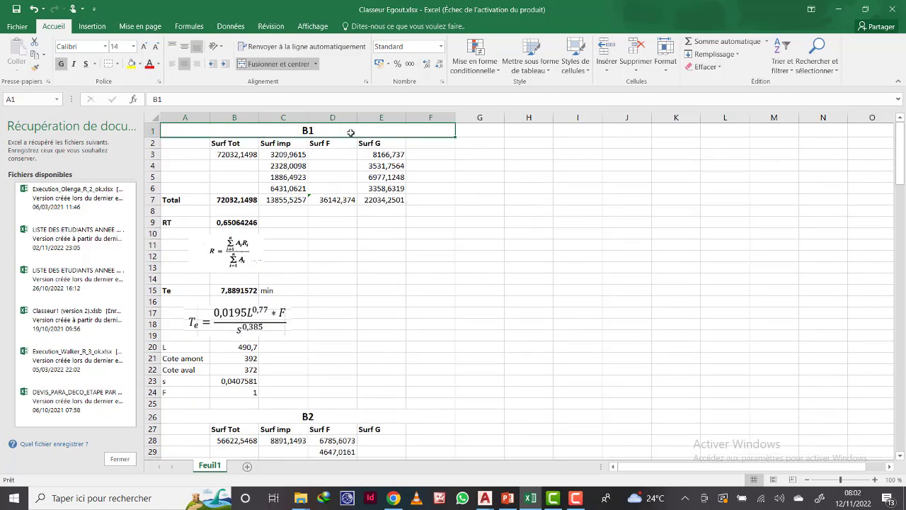
left_click(131, 63)
left_click(517, 178)
Fill the B2 header bar with yellow.
scroll(429, 248, "down", 1)
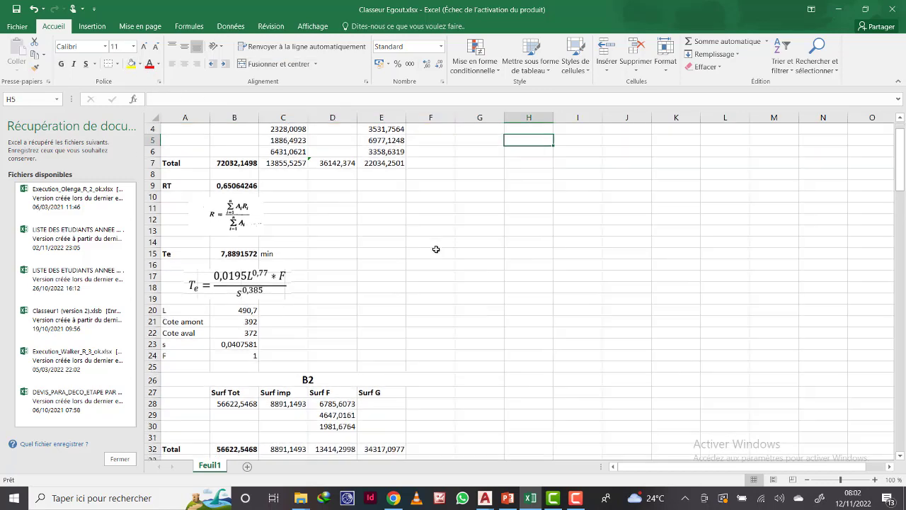
scroll(425, 252, "down", 2)
scroll(417, 256, "down", 1)
scroll(415, 259, "down", 1)
left_click(208, 249)
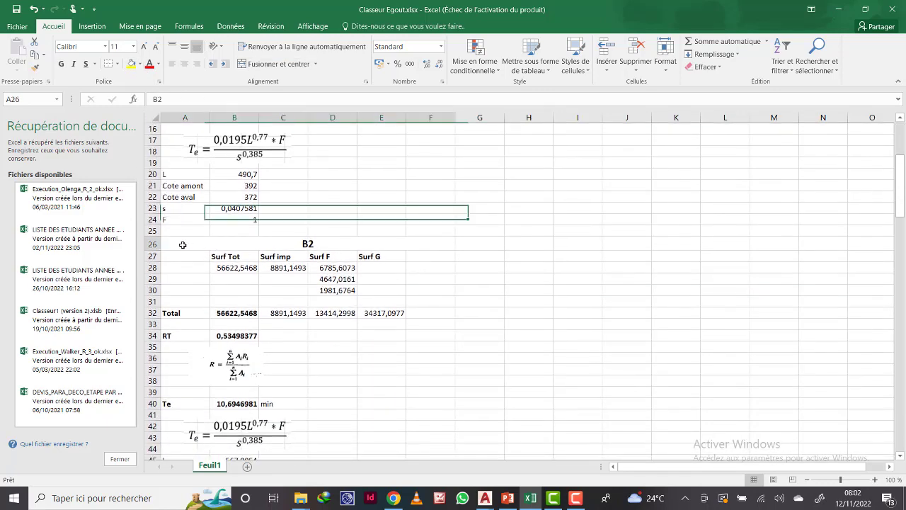
left_click(131, 64)
left_click(680, 232)
Scroll down and select the B3 header bar.
scroll(521, 261, "up", 5)
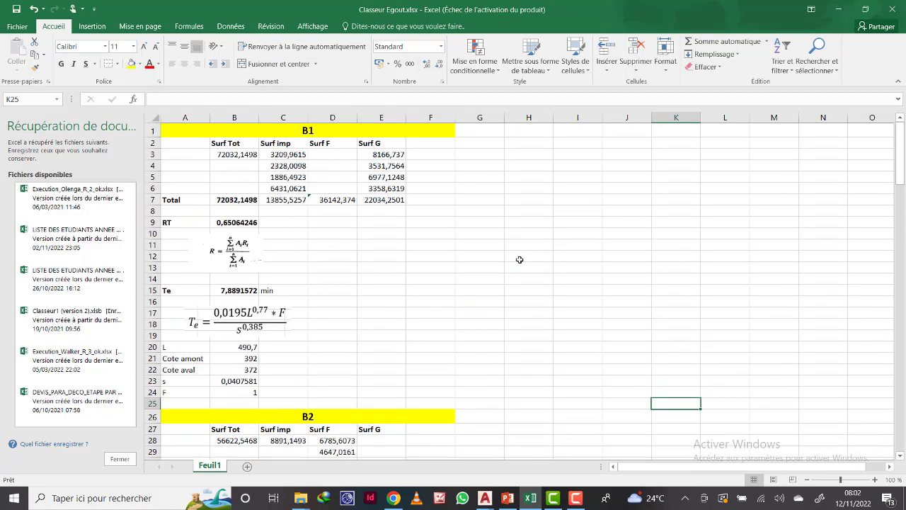
scroll(518, 273, "down", 5)
scroll(506, 288, "down", 6)
scroll(484, 288, "down", 1)
scroll(470, 283, "down", 3)
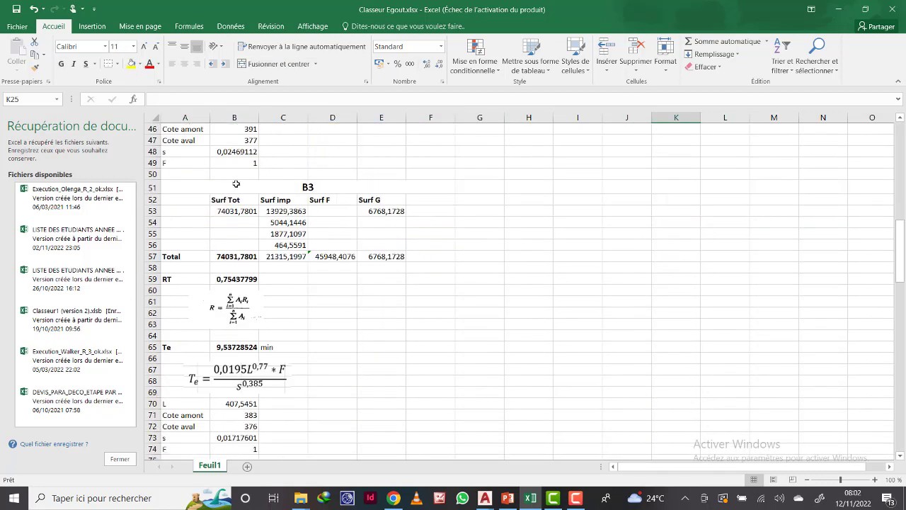
left_click(183, 188)
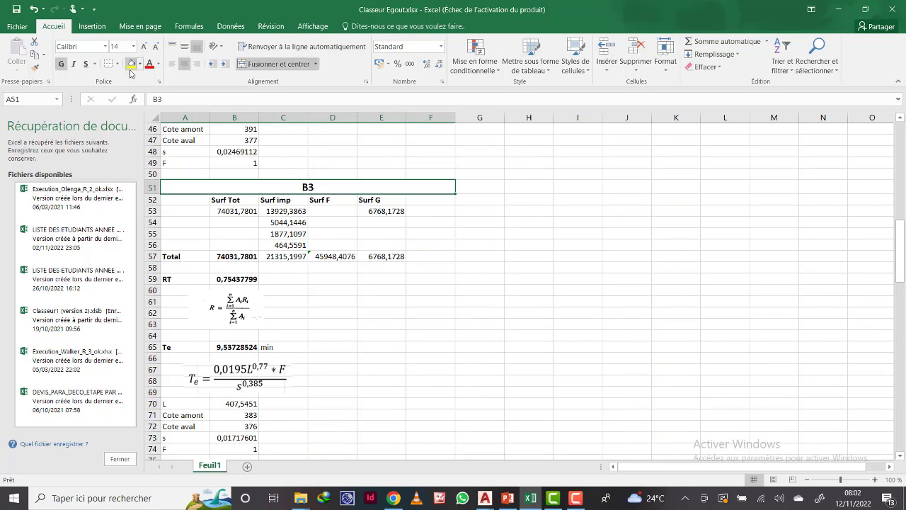